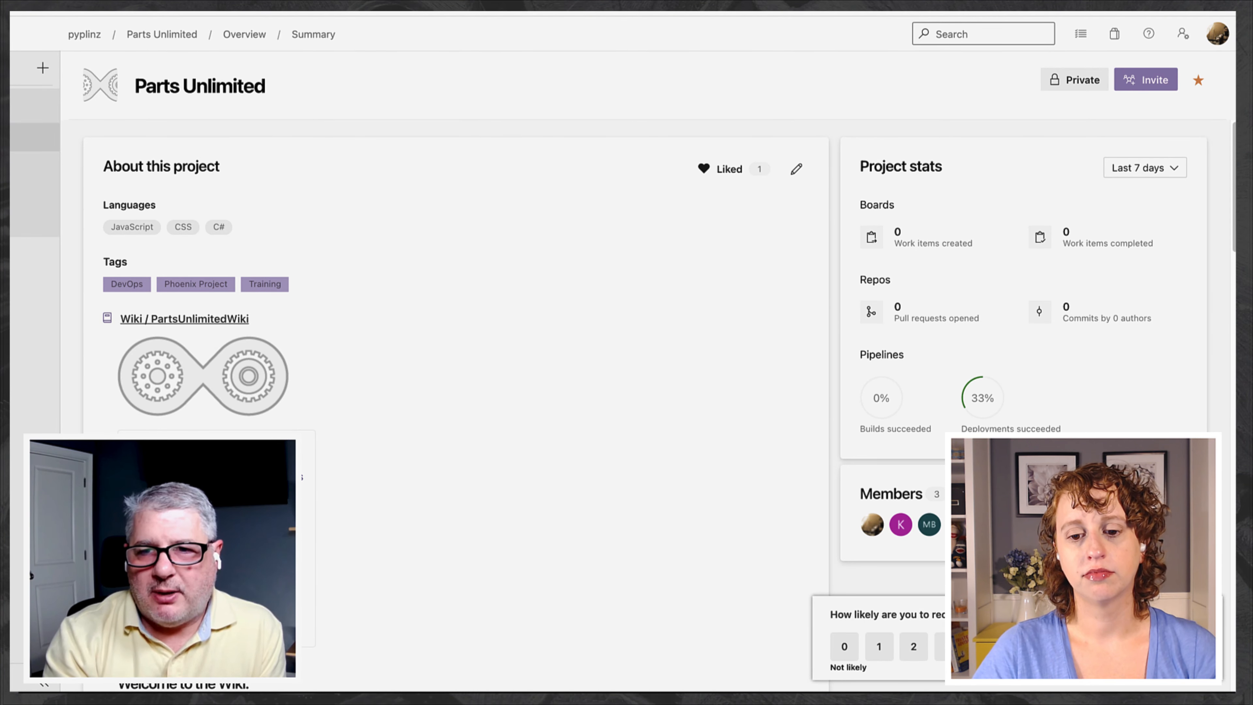
Open the Deploy Parts Unlimited release pipeline for editing and display the DEV stage's Deploy Parts Unlimited Site to Dev task
mouse_move(35, 323)
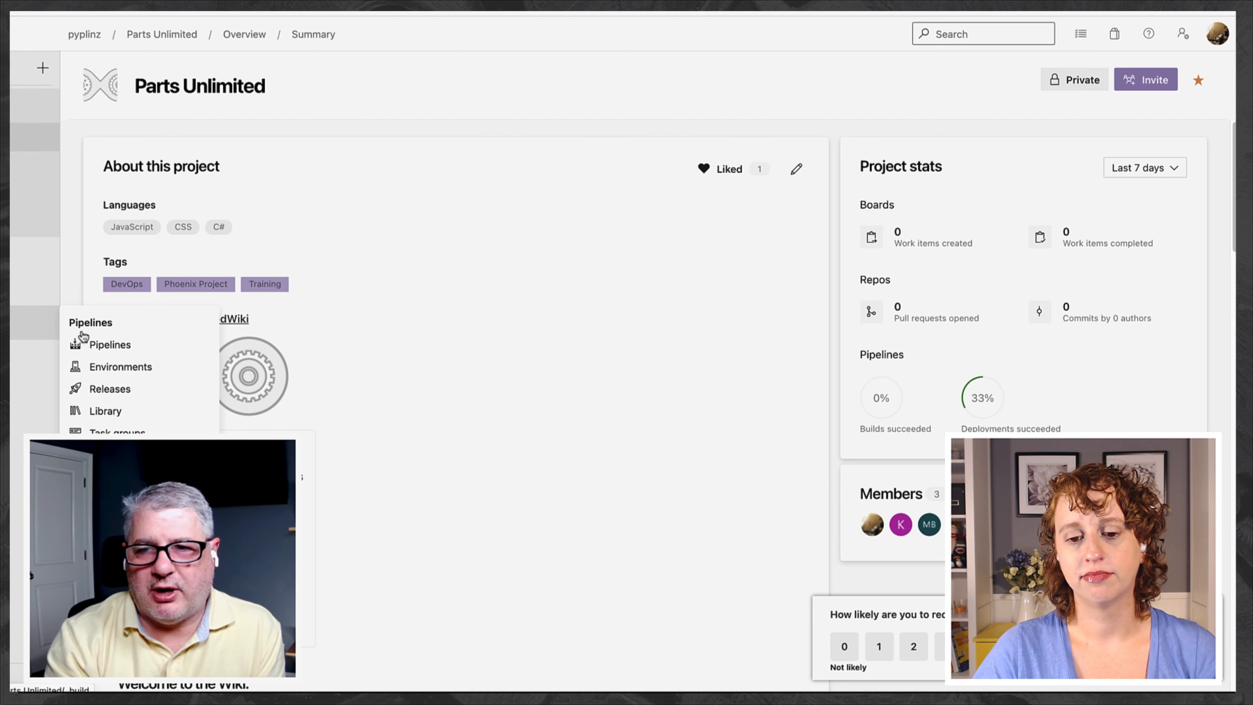
left_click(102, 393)
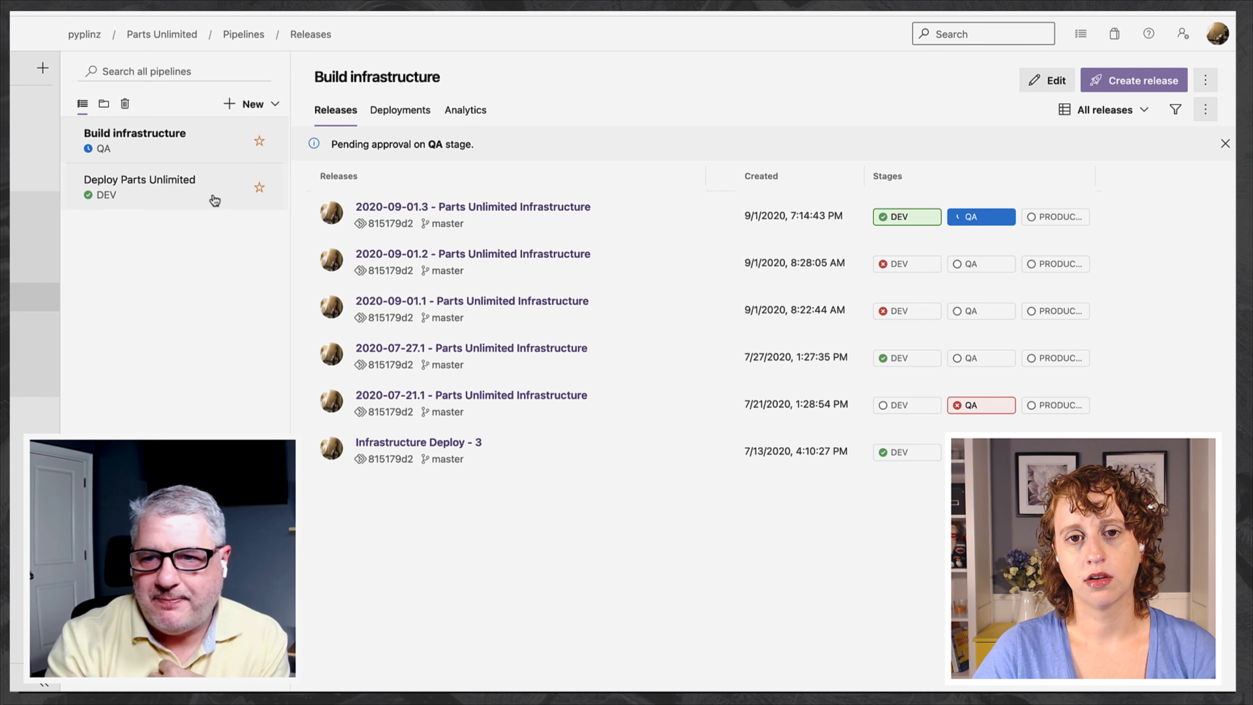
left_click(145, 189)
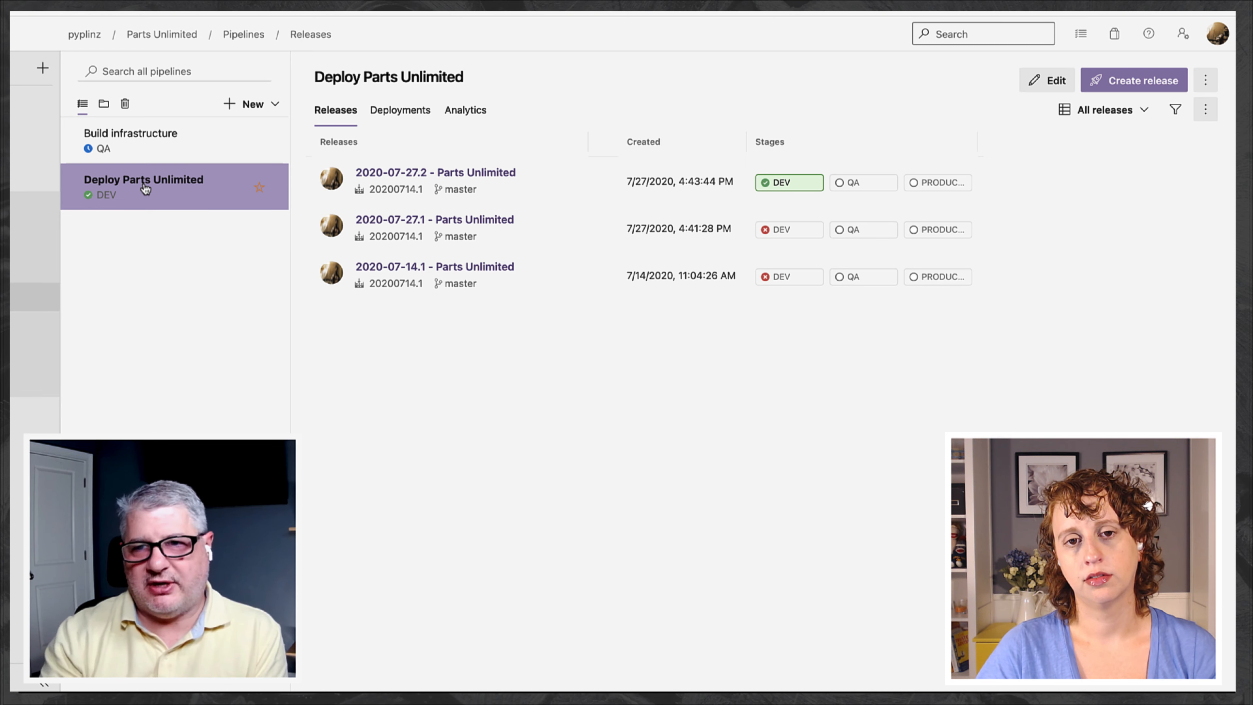
left_click(1038, 81)
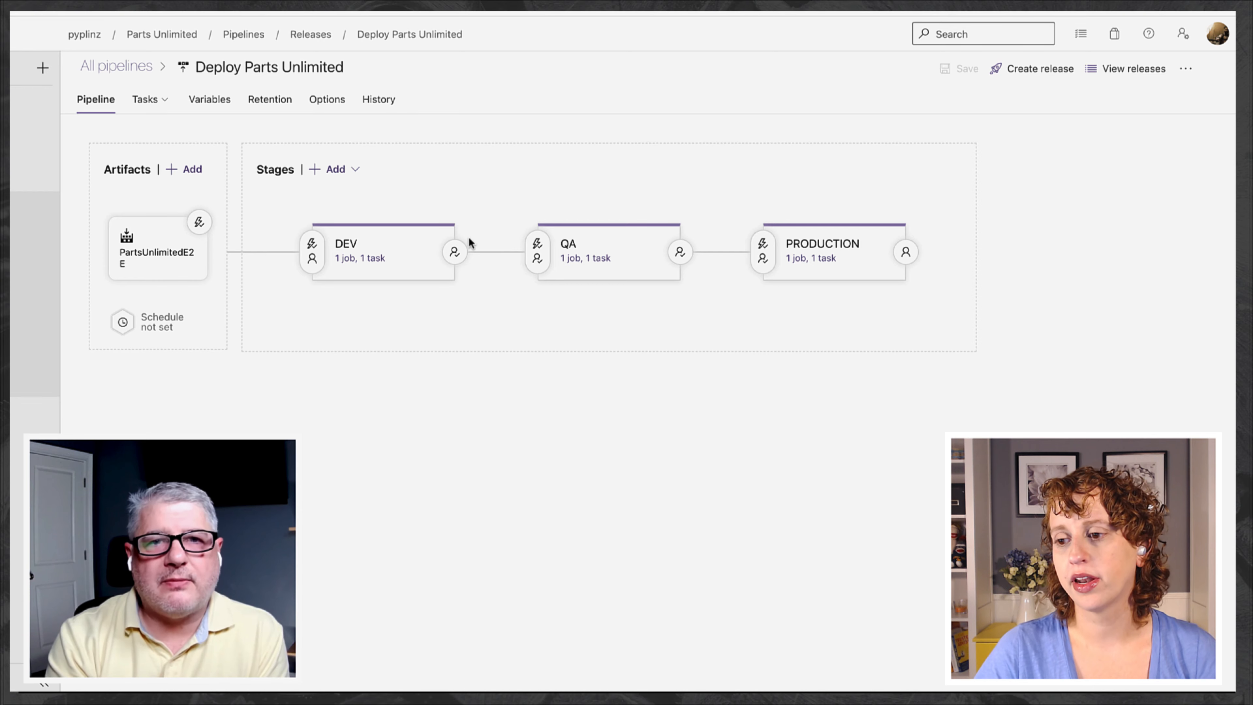
left_click(360, 259)
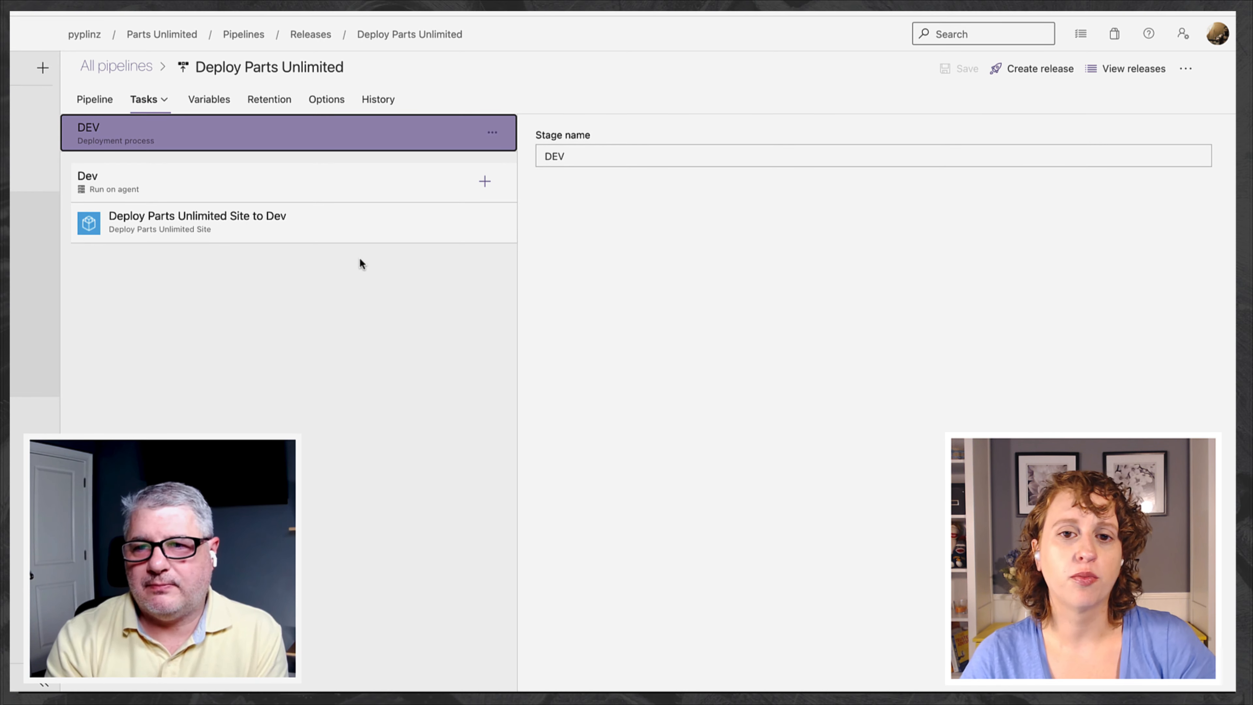
left_click(363, 207)
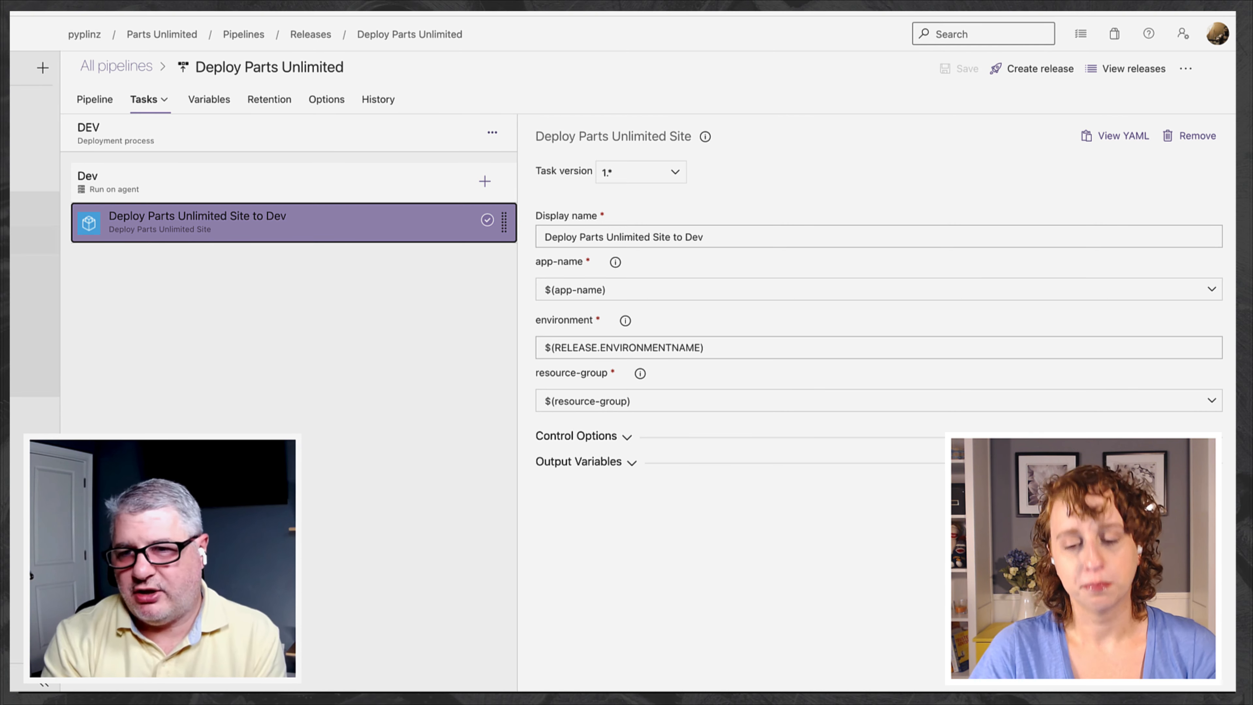
Open the Deploy Parts Unlimited Site task group and review the settings of its Azure App Service Deploy task
left_click(202, 231)
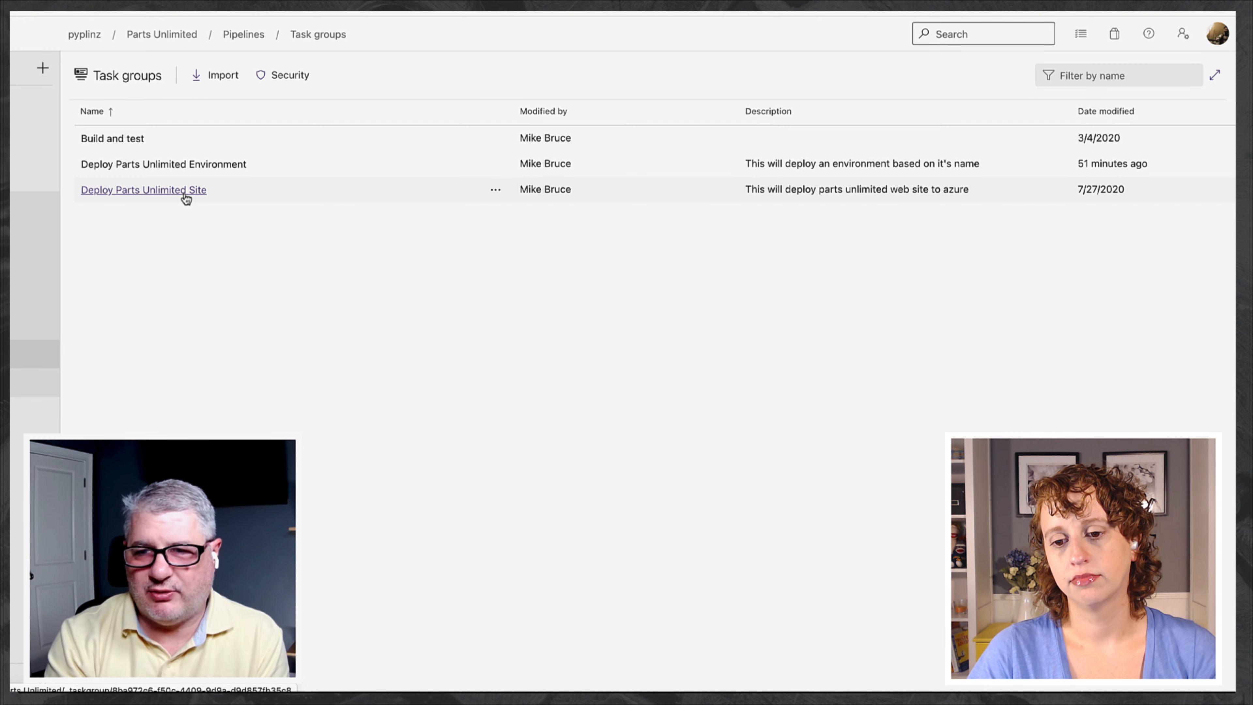
left_click(138, 197)
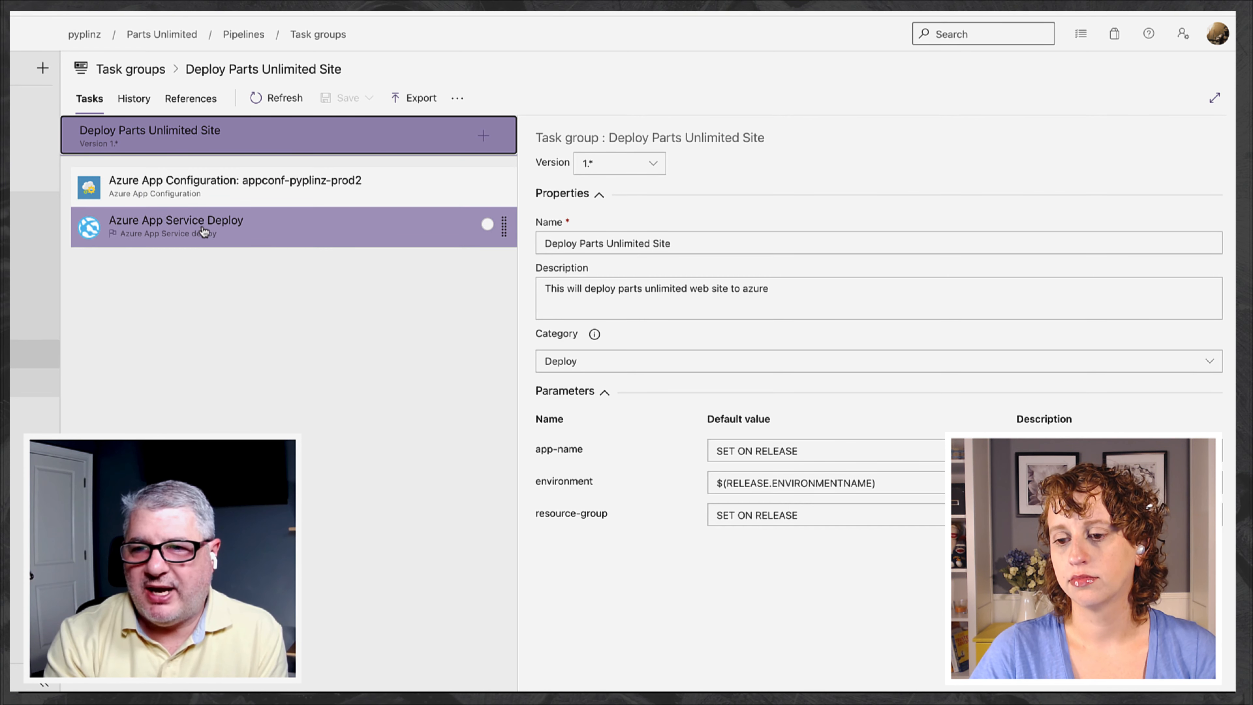
left_click(160, 230)
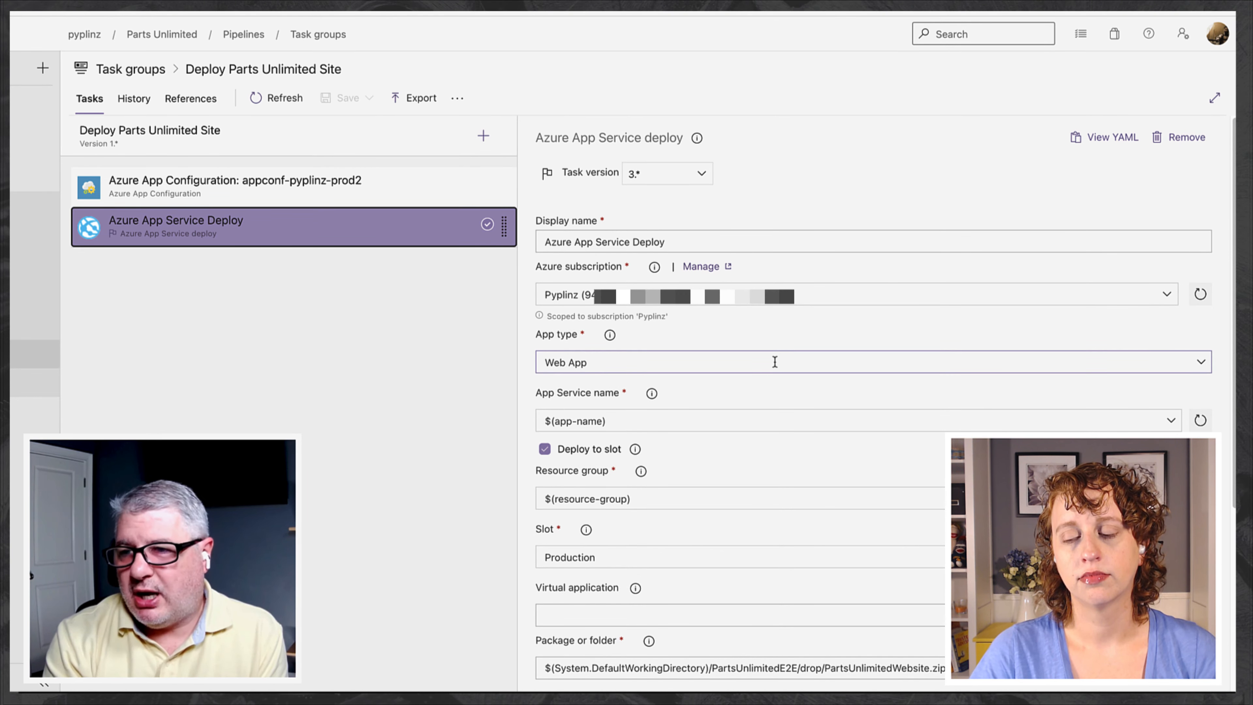
scroll(774, 358, "down", 1)
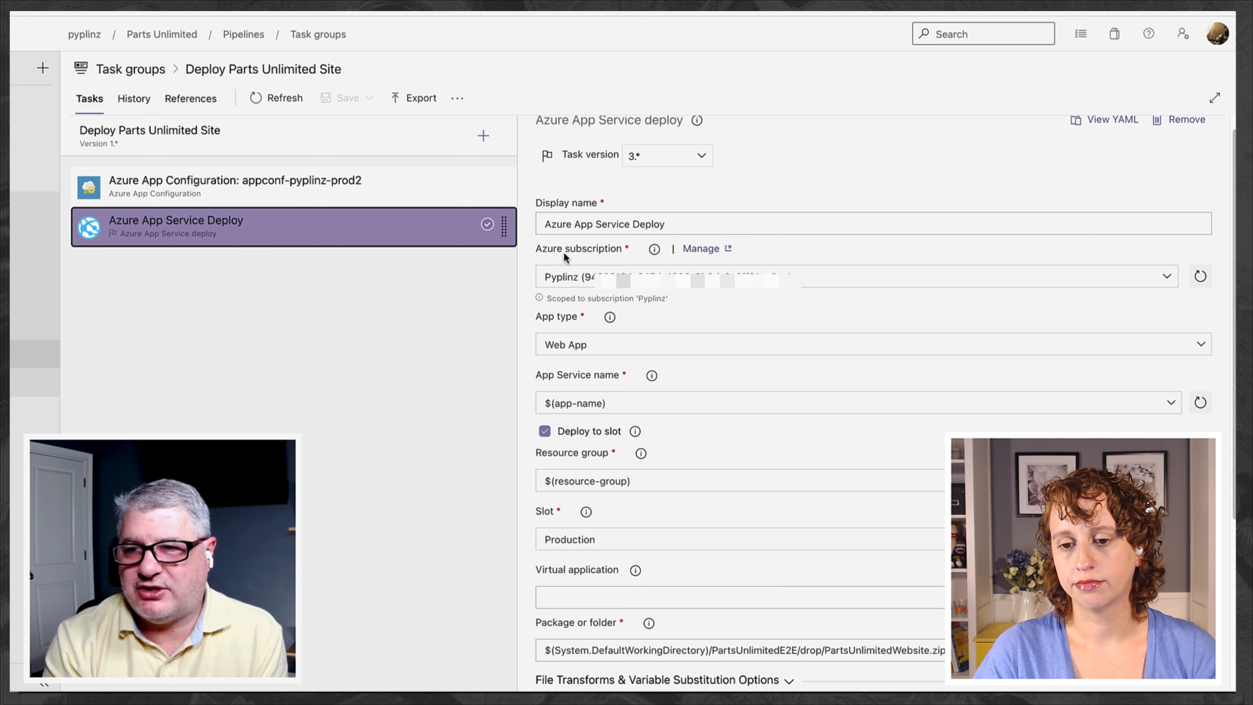
Inspect the task's Azure subscription service connection and highlight the name of its service principal in the Azure portal
left_click(700, 249)
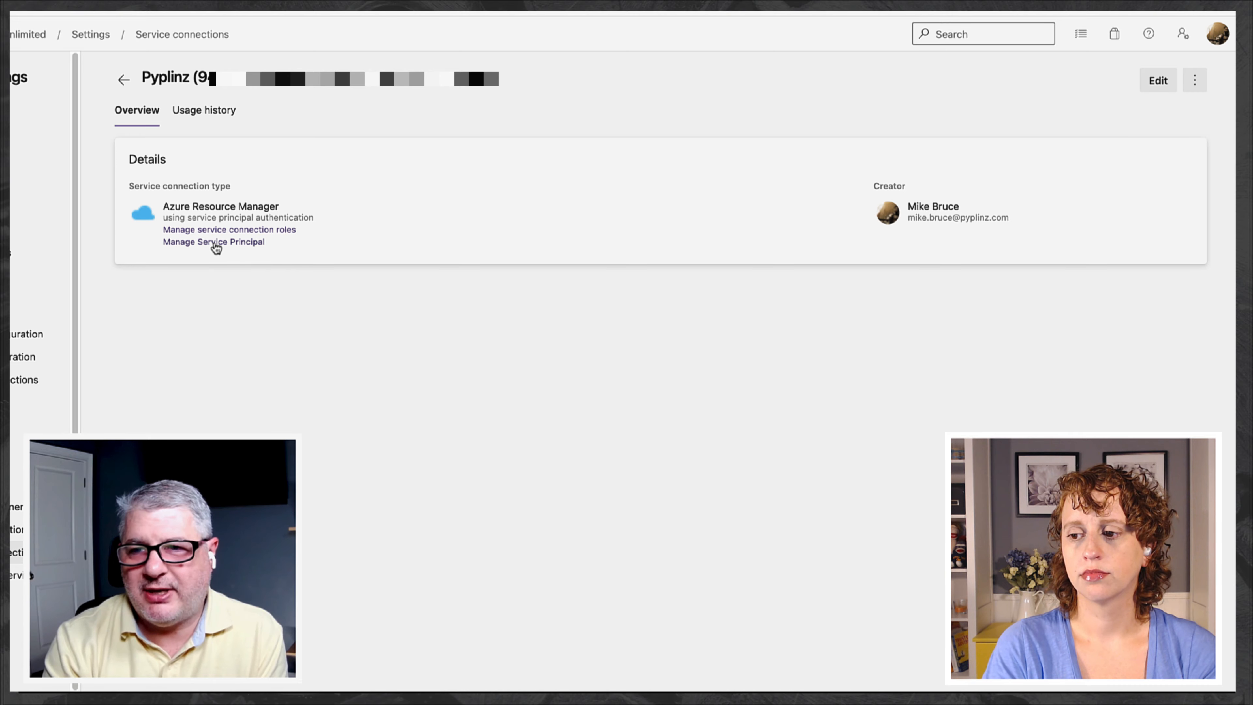
left_click(202, 243)
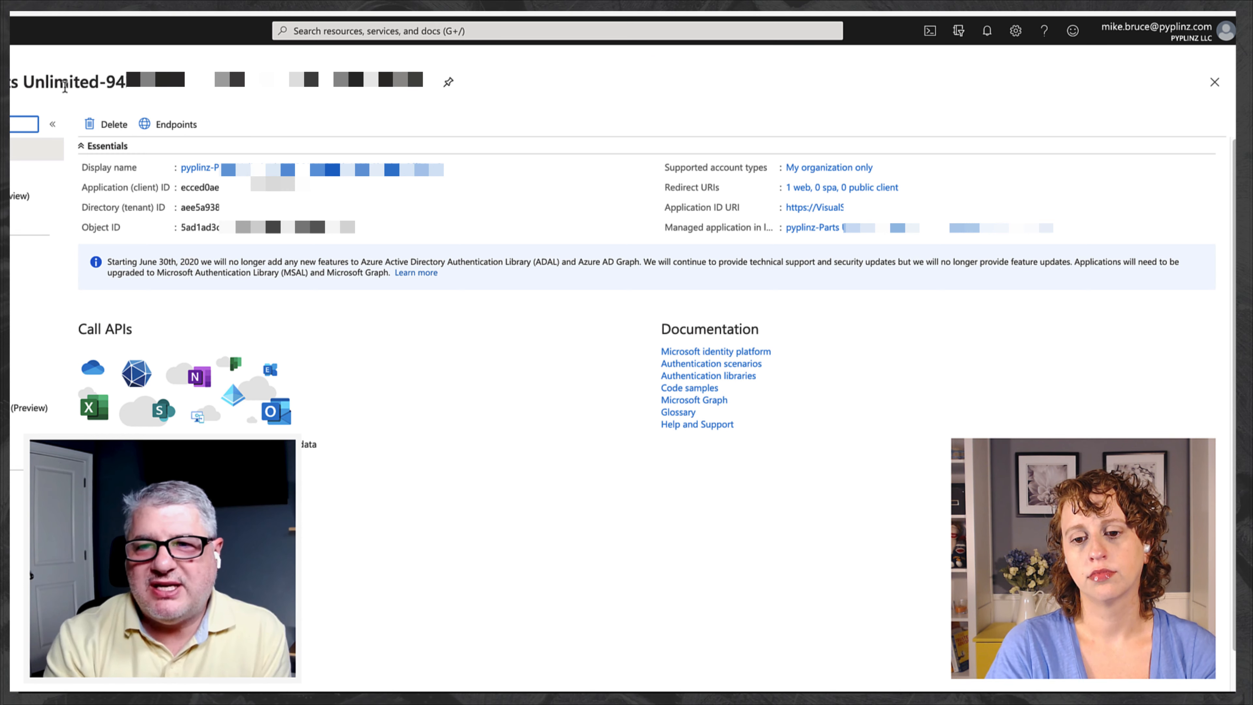
left_click_drag(425, 82, 11, 82)
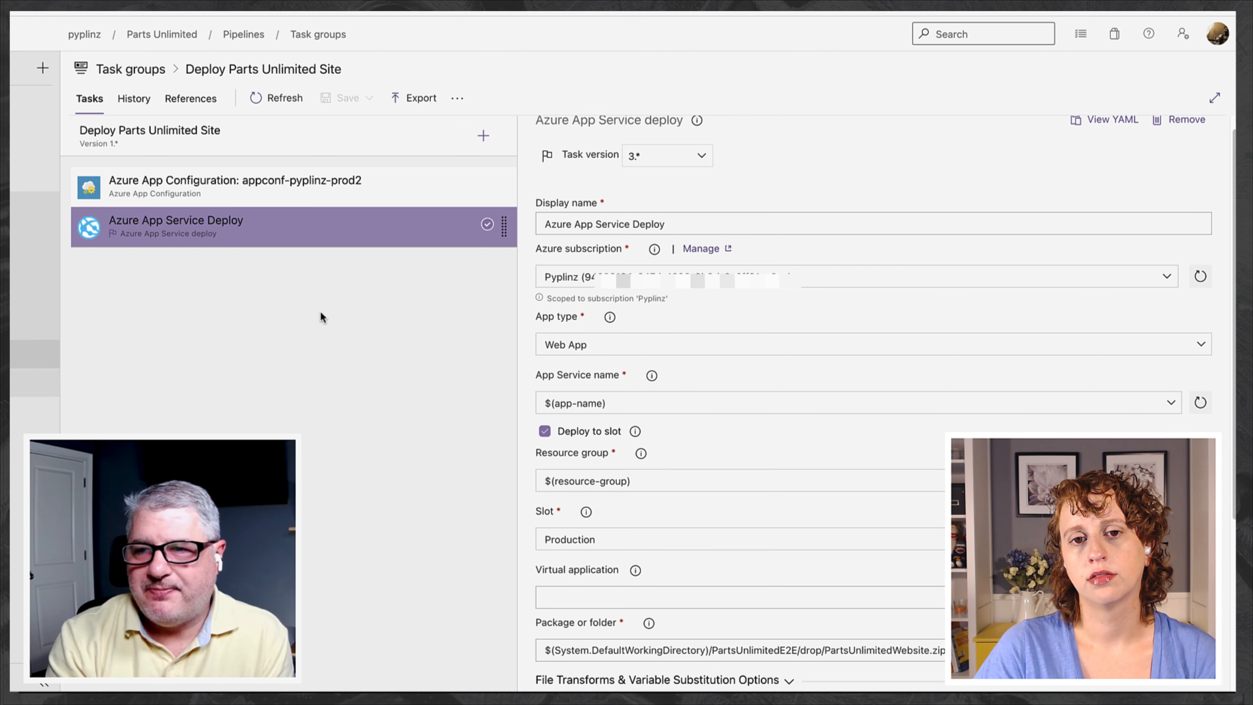
Start a new service connection in the Parts Unlimited project, browse the connection types and choose Azure Resource Manager
left_click(710, 256)
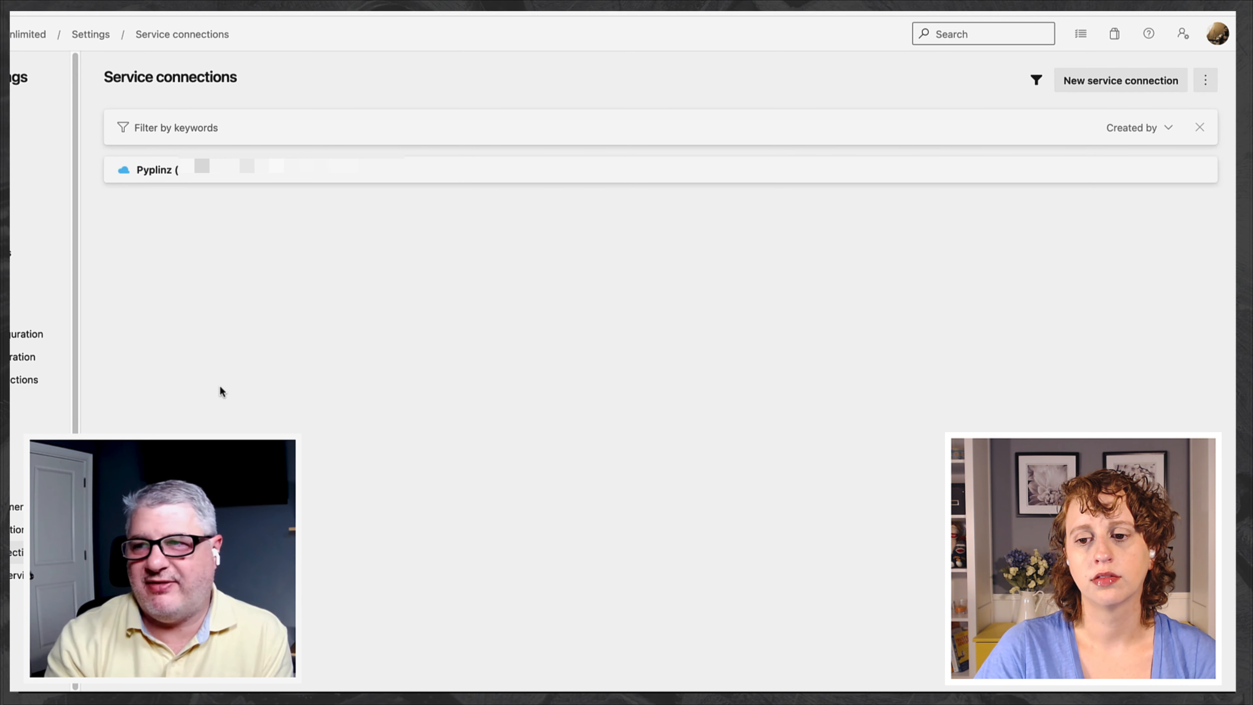
left_click(1110, 81)
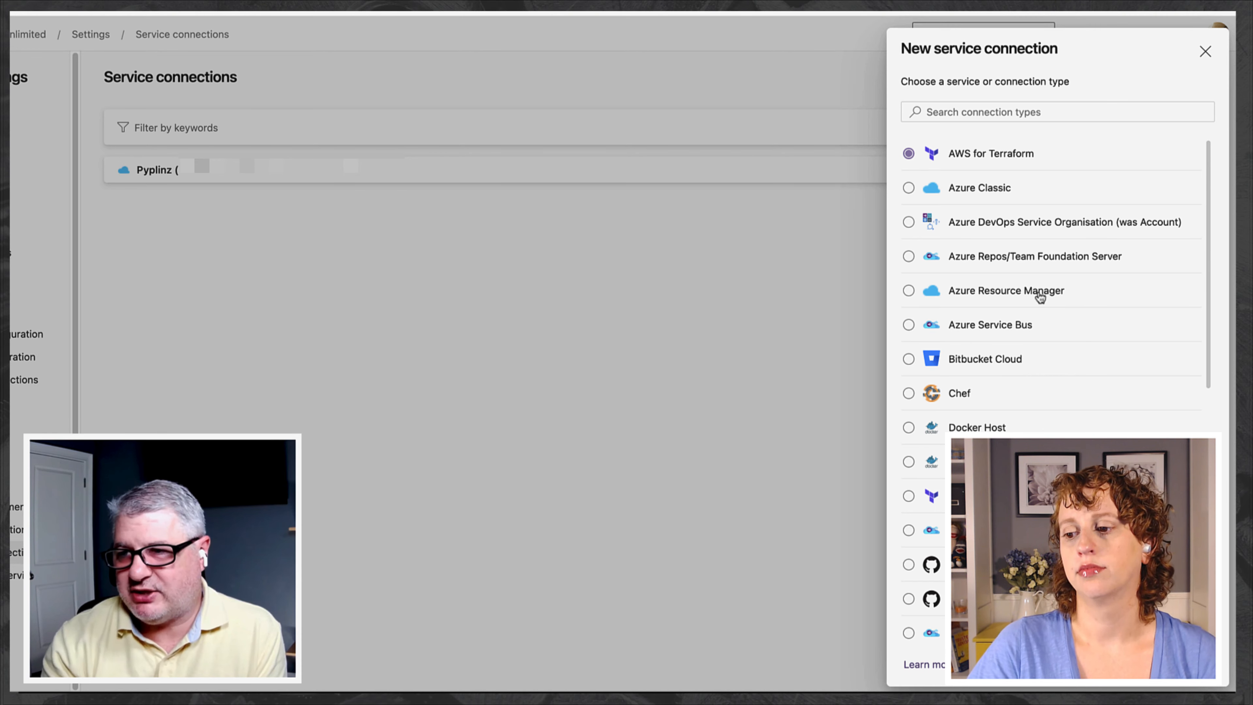
scroll(1031, 341, "down", 3)
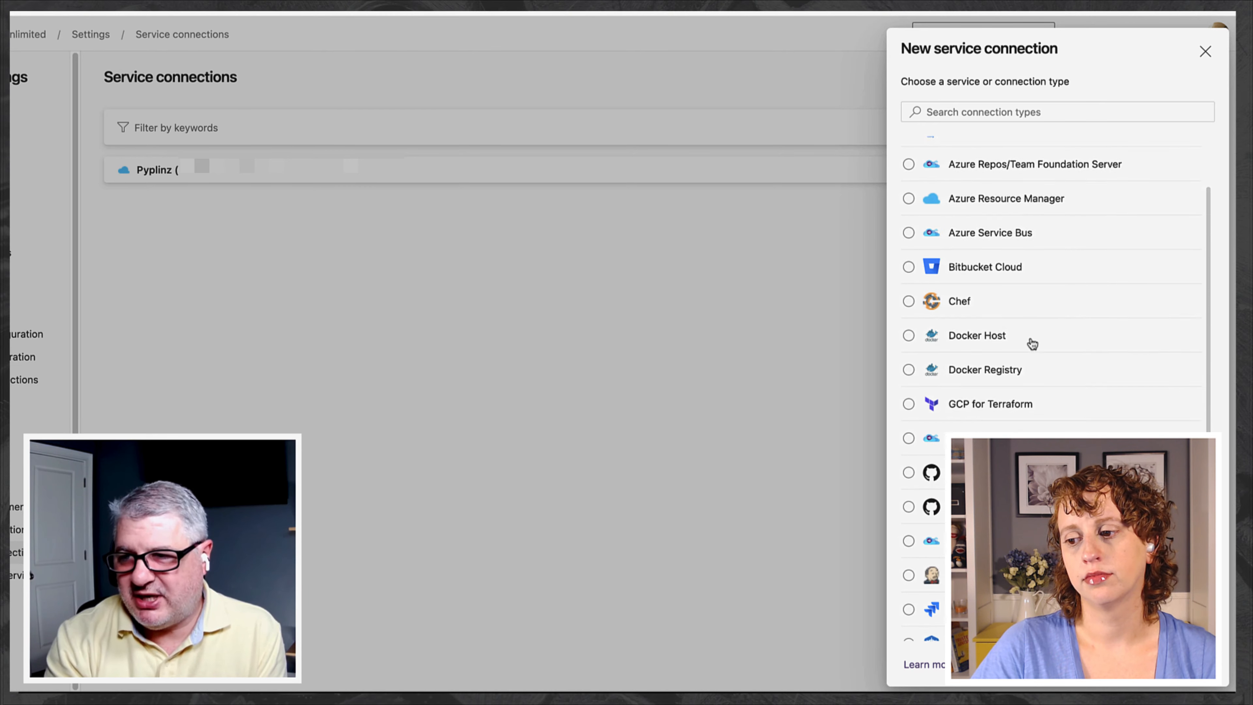
scroll(1032, 343, "down", 6)
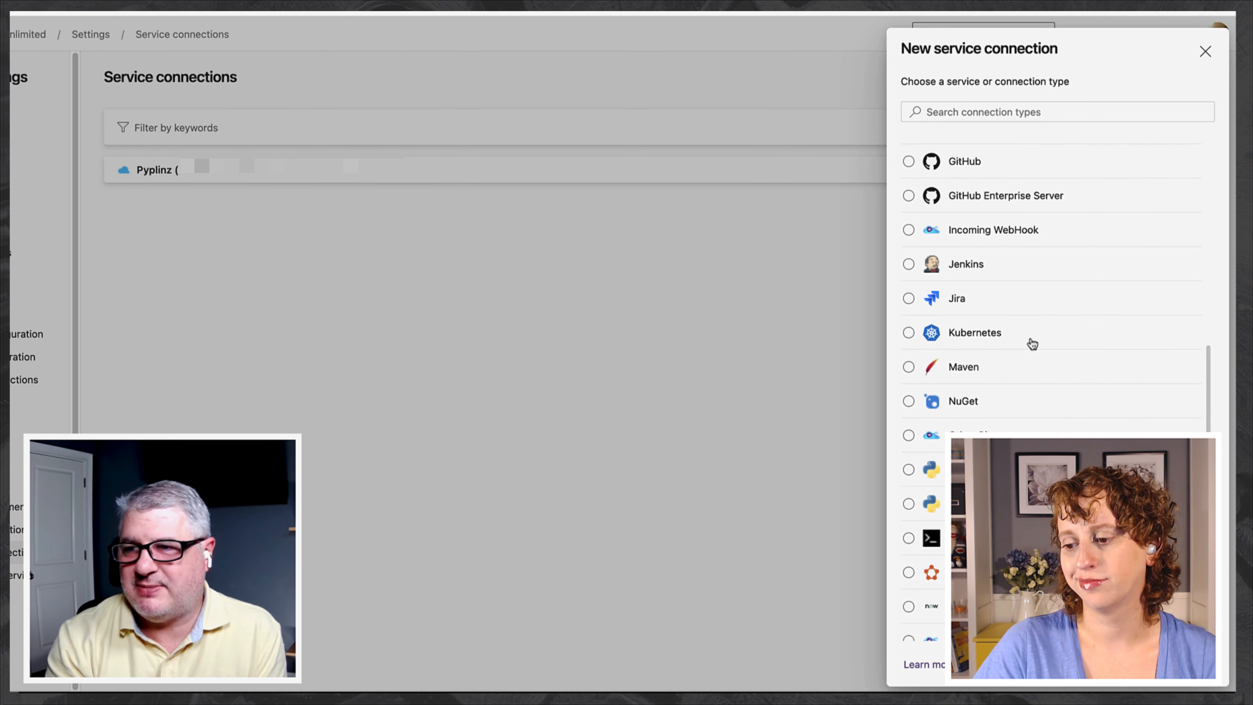
scroll(1032, 343, "down", 2)
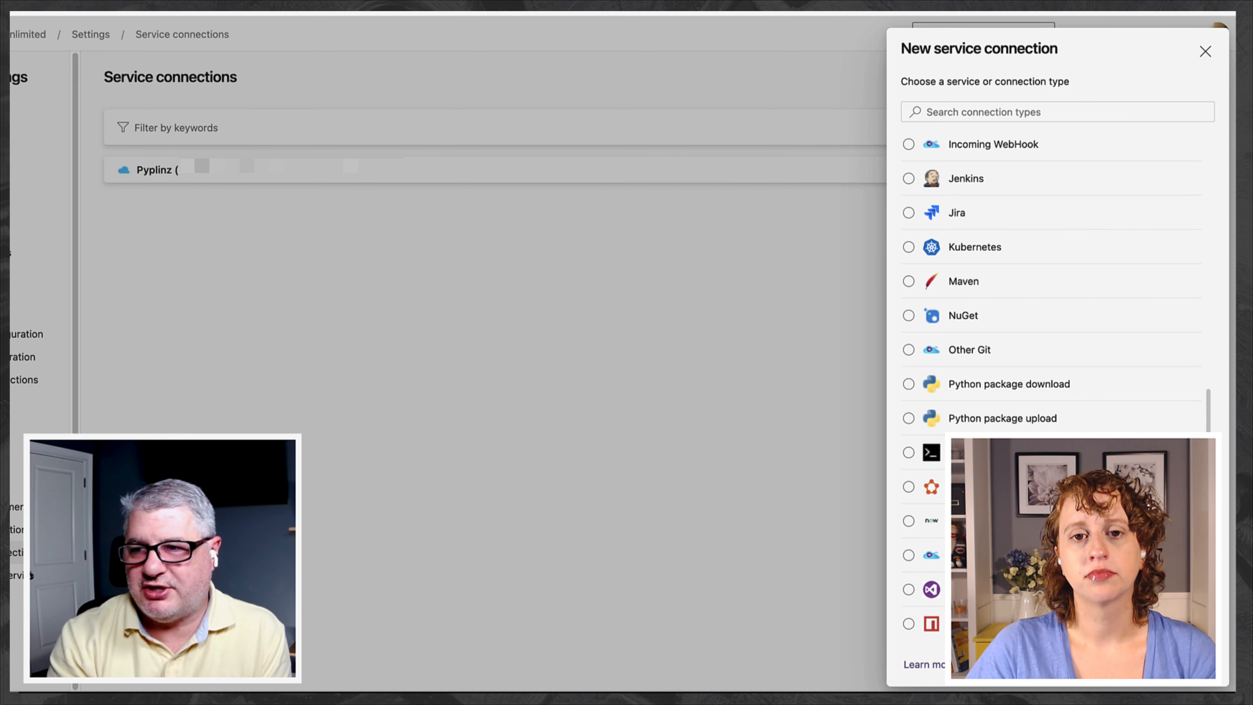
left_click(908, 520)
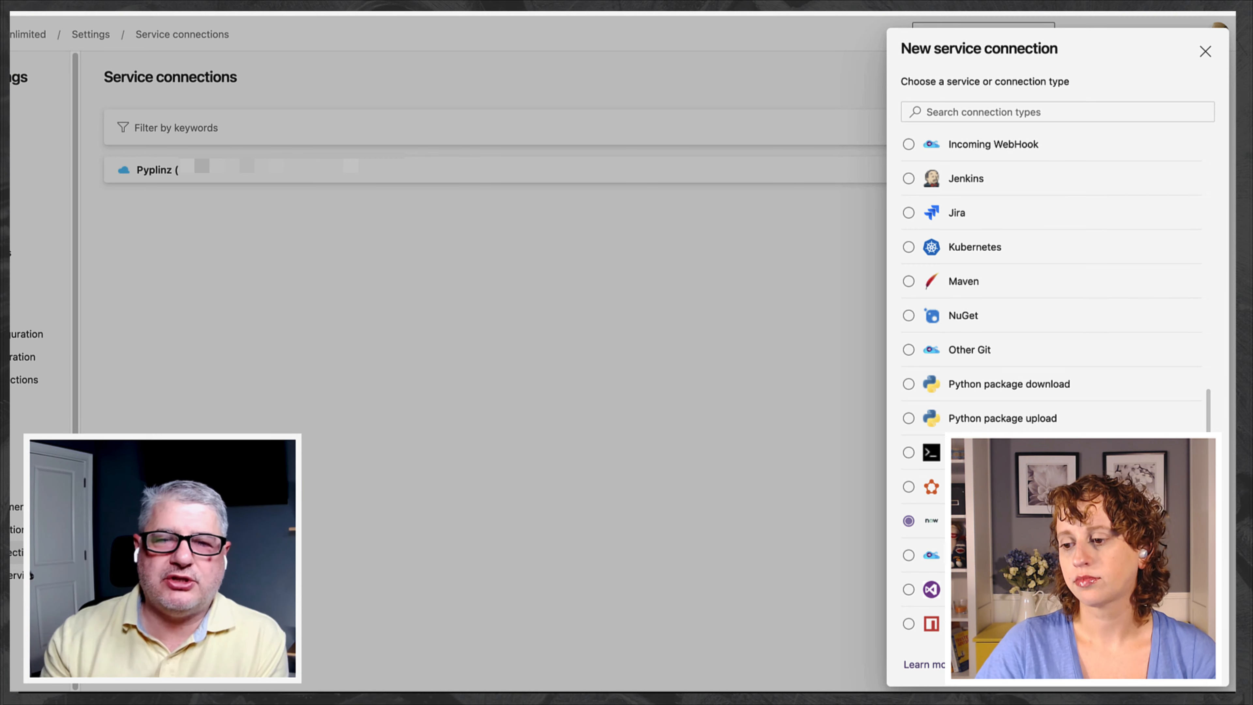
scroll(1031, 284, "up", 10)
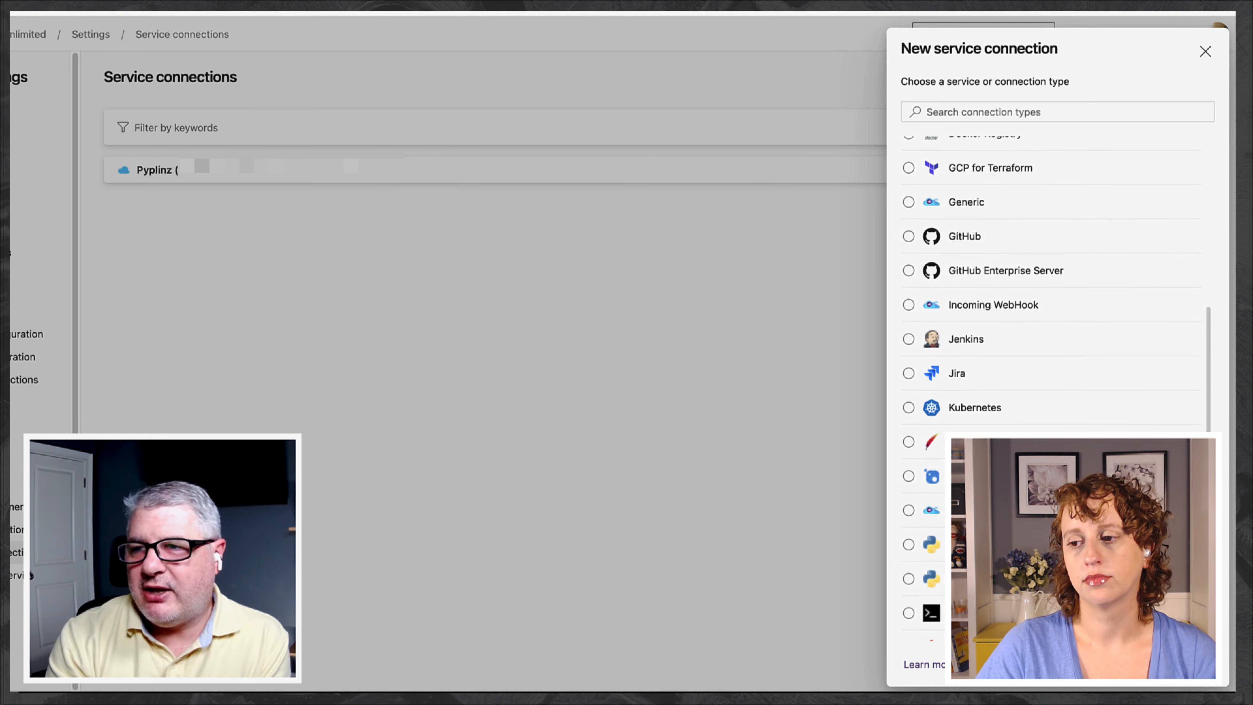
scroll(1027, 285, "up", 2)
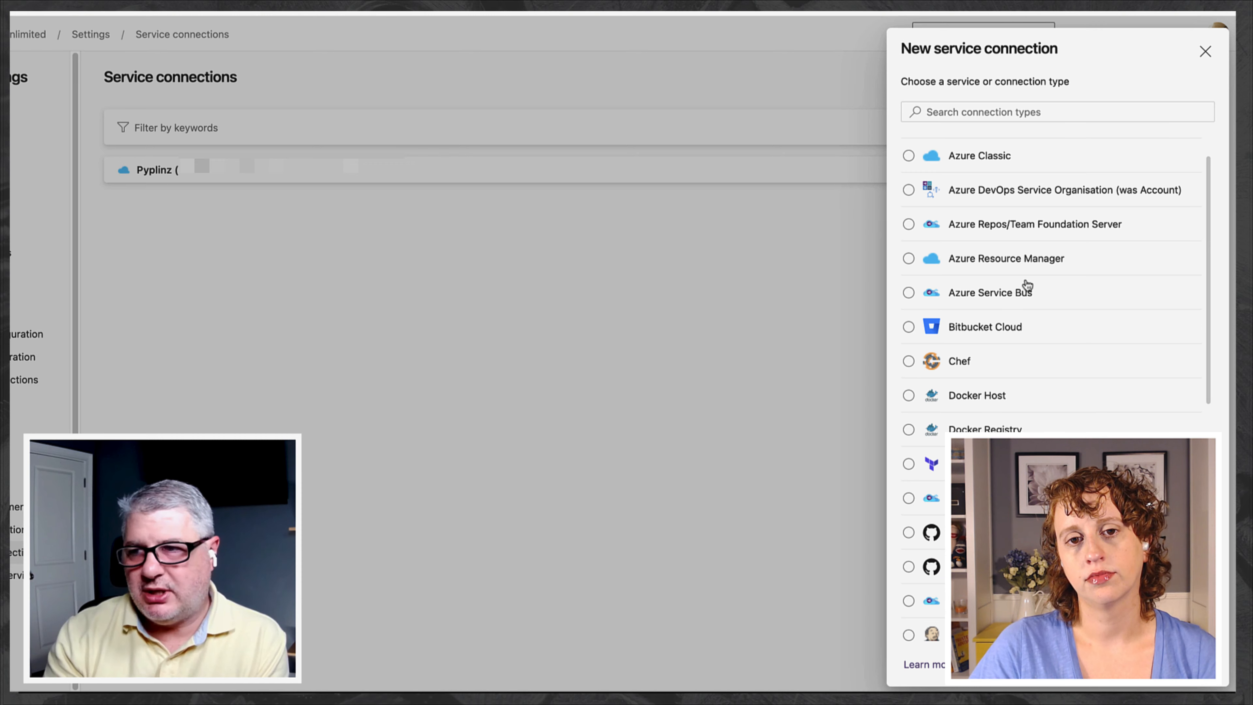
left_click(910, 261)
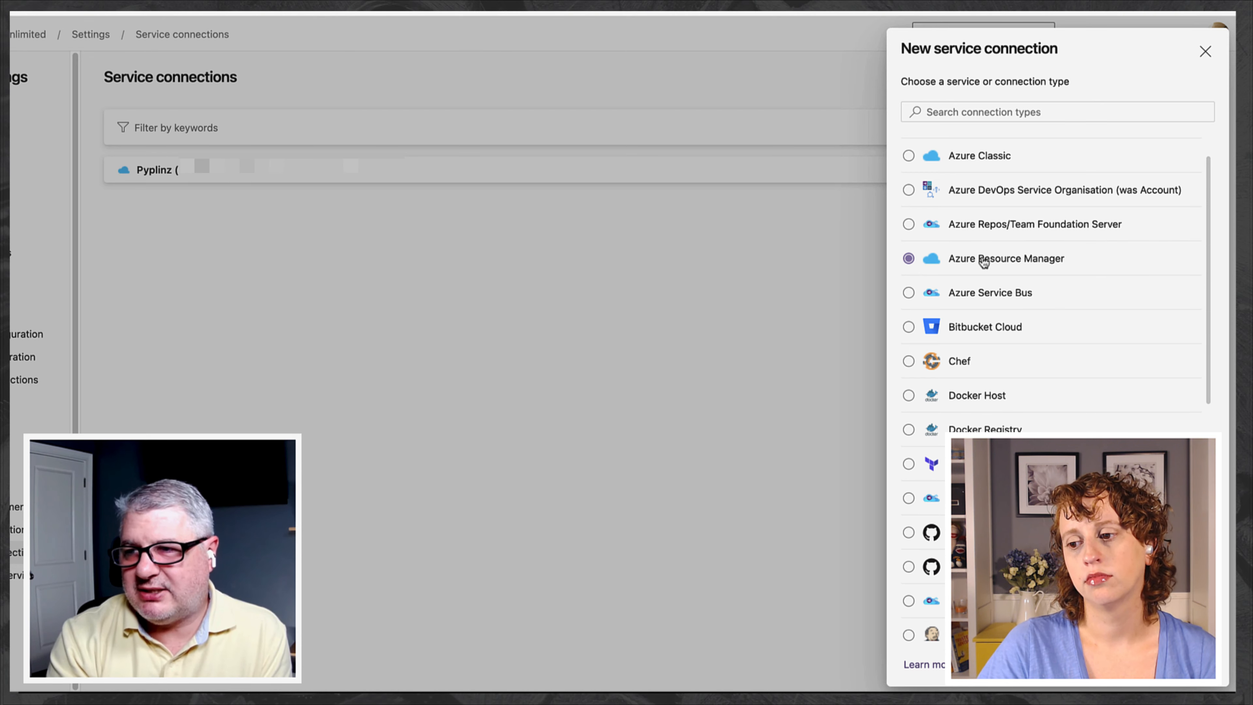
left_click(1194, 664)
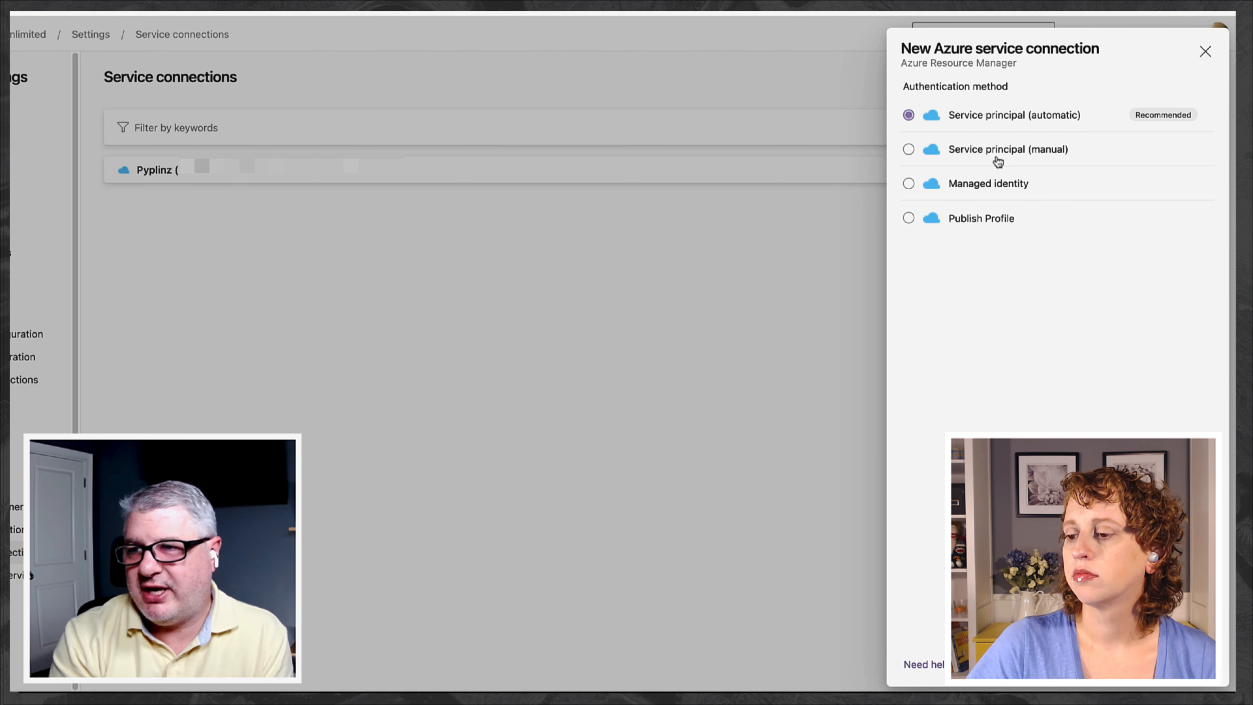
Choose service principal (manual) as the authentication method and review the subscription, credential and tenant fields it requires
left_click(910, 151)
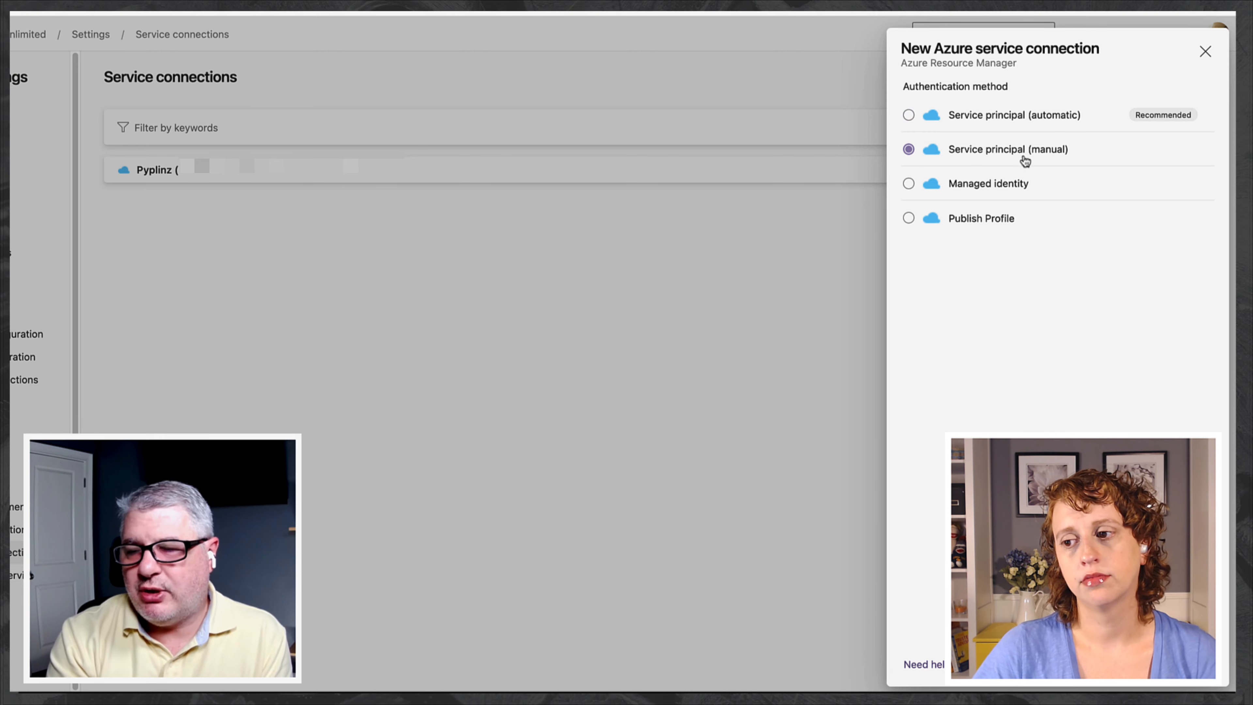
left_click(1194, 664)
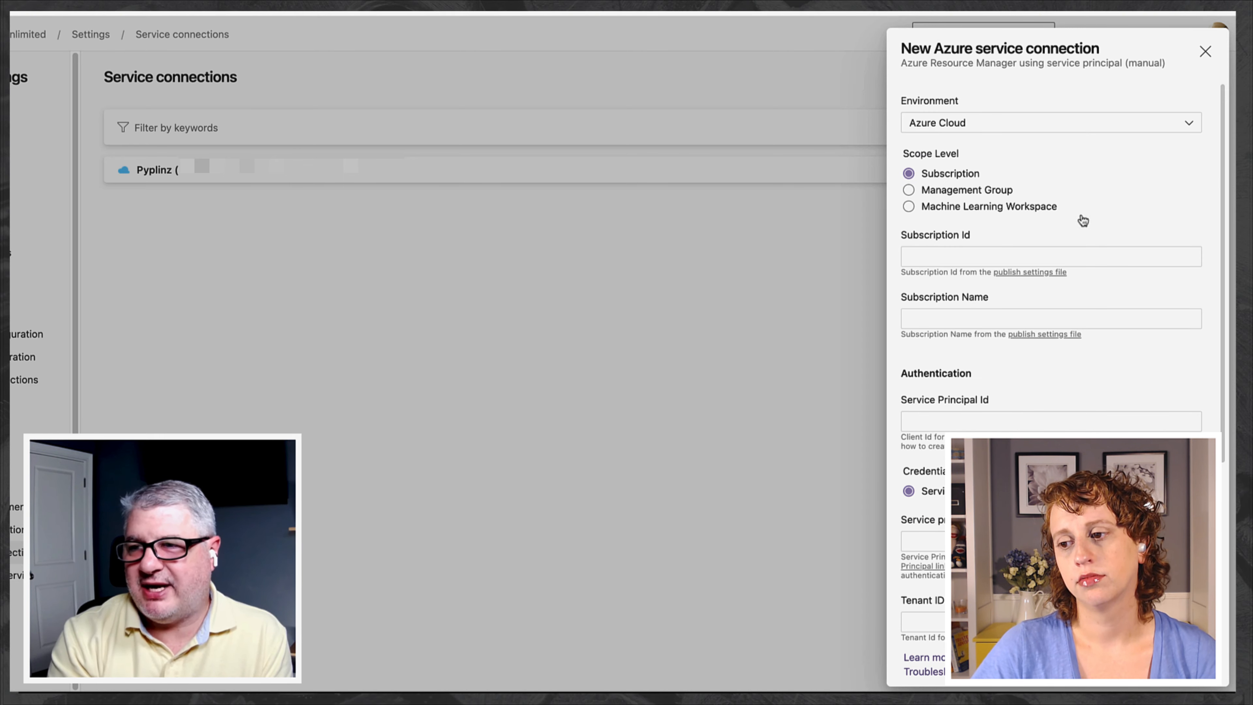
scroll(1030, 404, "down", 3)
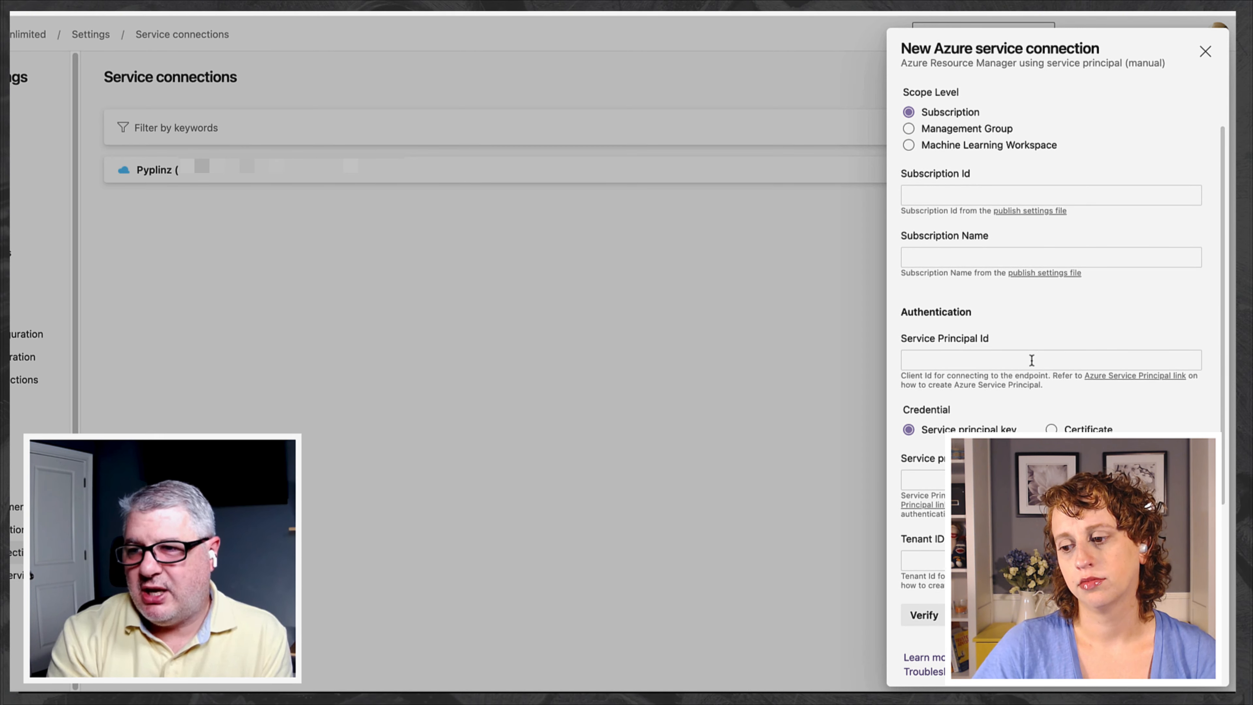
scroll(1026, 368, "down", 6)
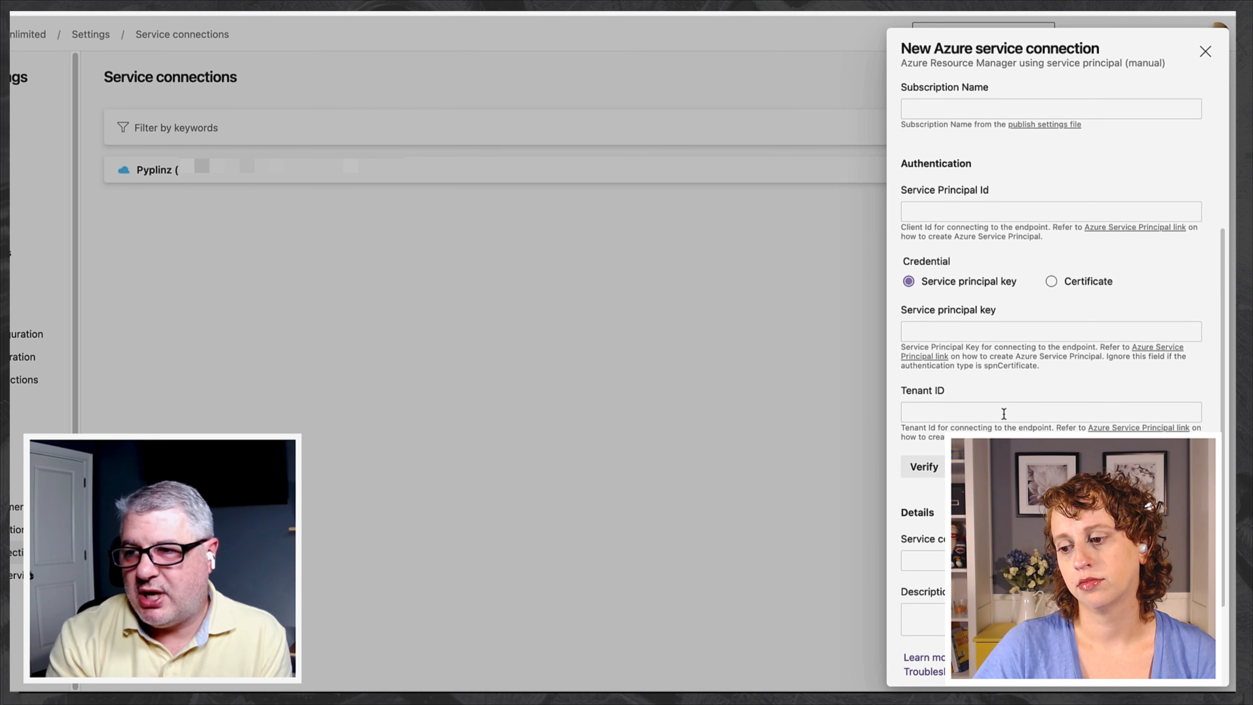
scroll(974, 419, "down", 2)
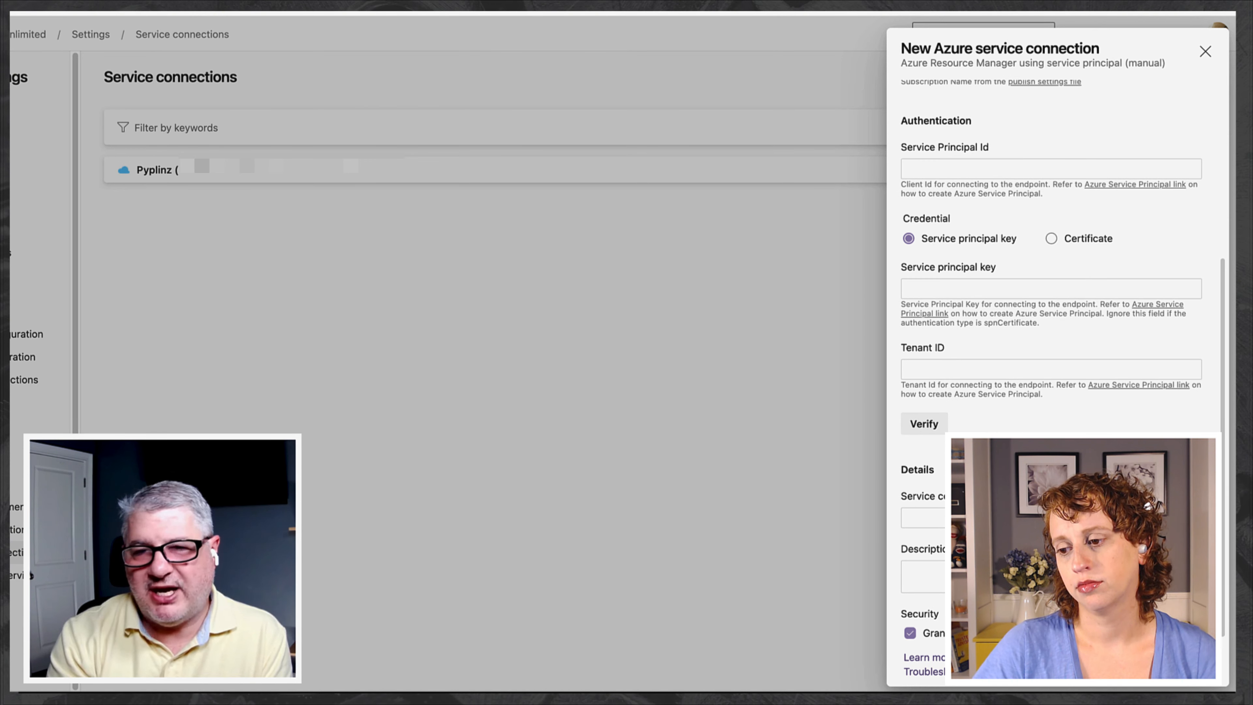
Switch to the Azure portal and look up the application (client) ID in the service principal's app registration
left_click(656, 12)
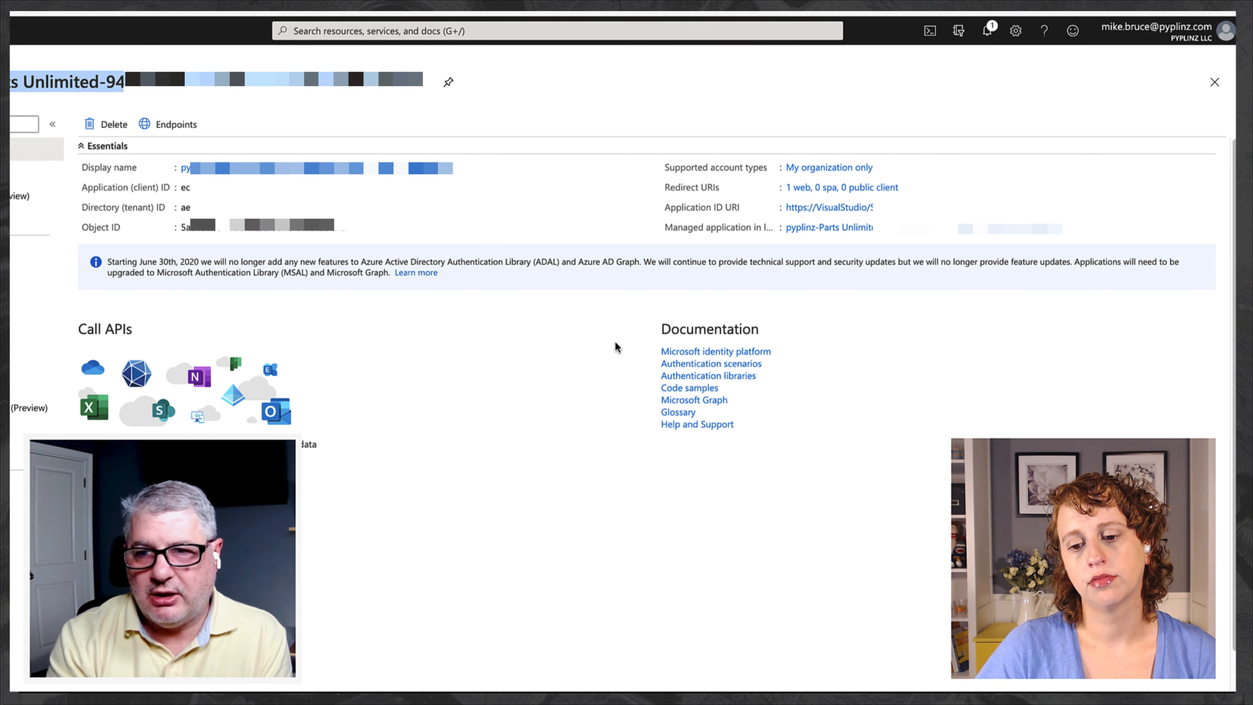
left_click_drag(181, 188, 187, 188)
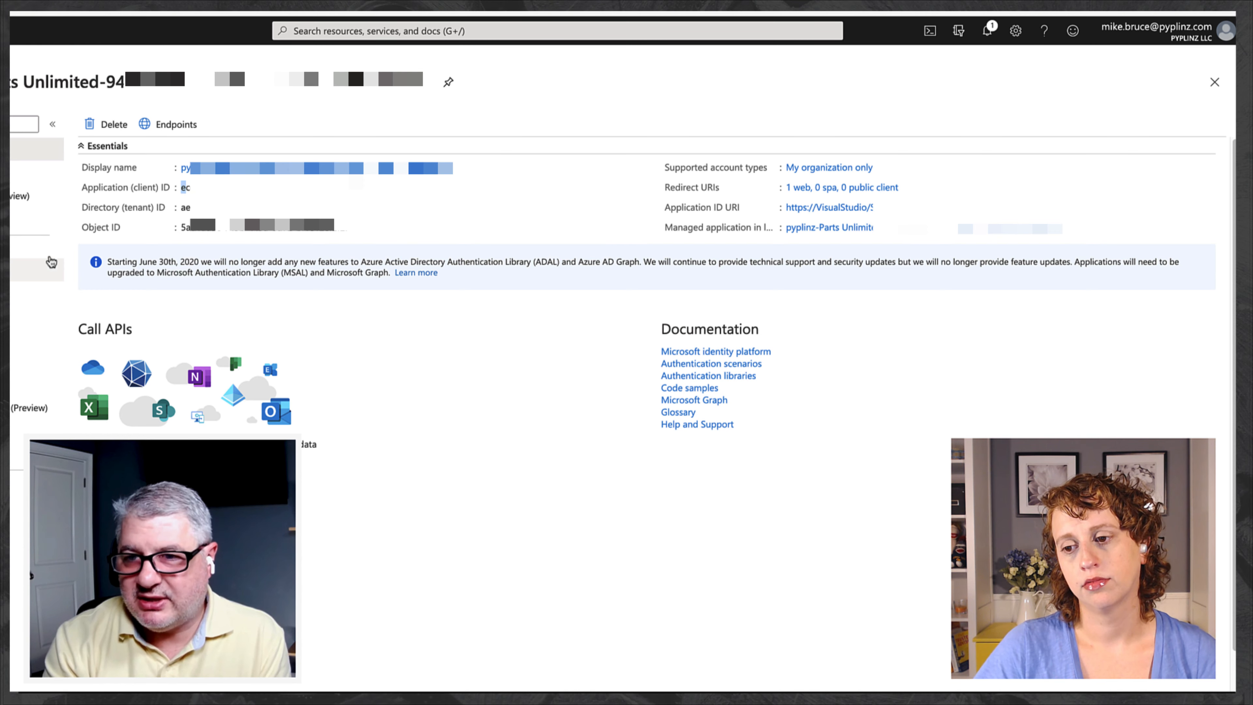
left_click(36, 292)
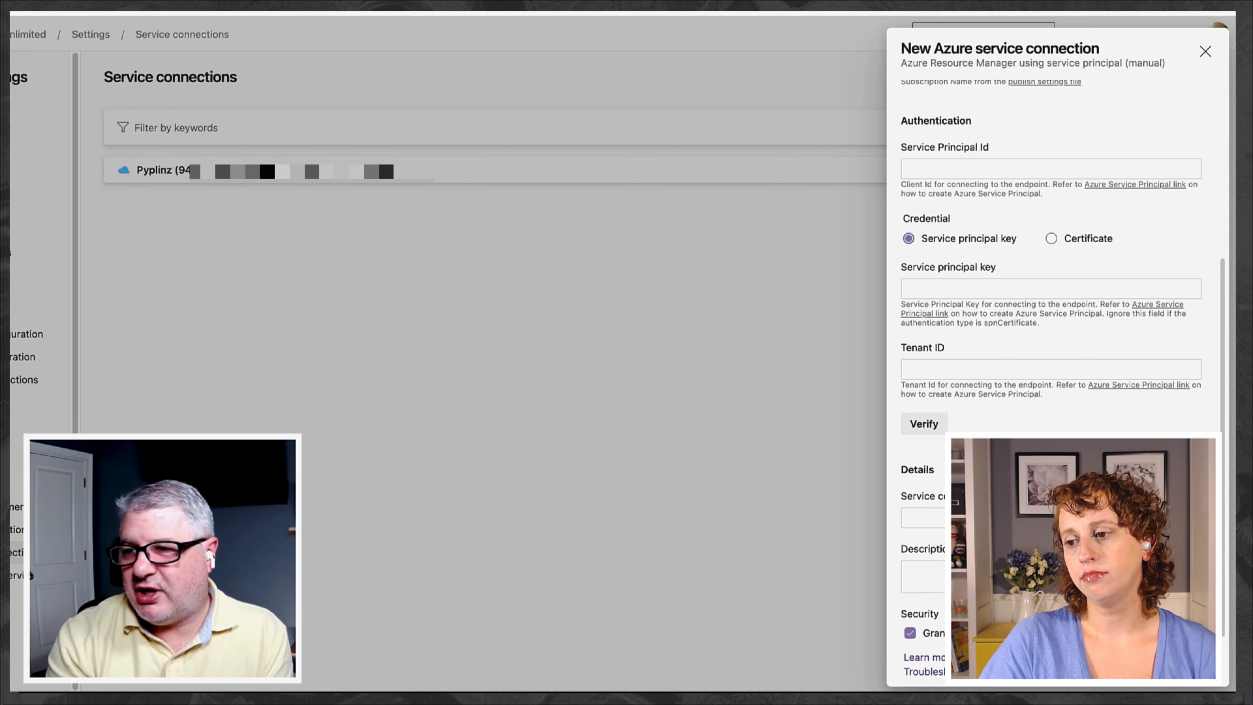
Change the new connection's authentication method to service principal (automatic) and select the Pyplinz subscription
left_click(1075, 664)
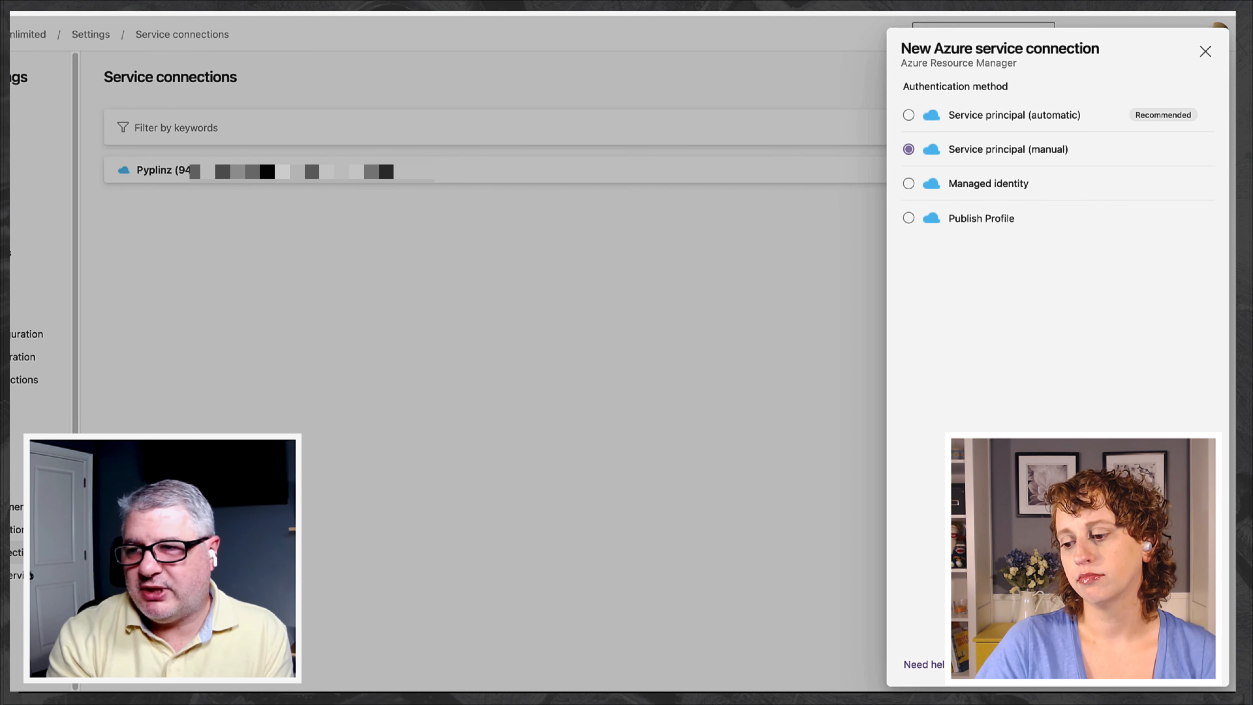
left_click(950, 123)
left_click(1194, 664)
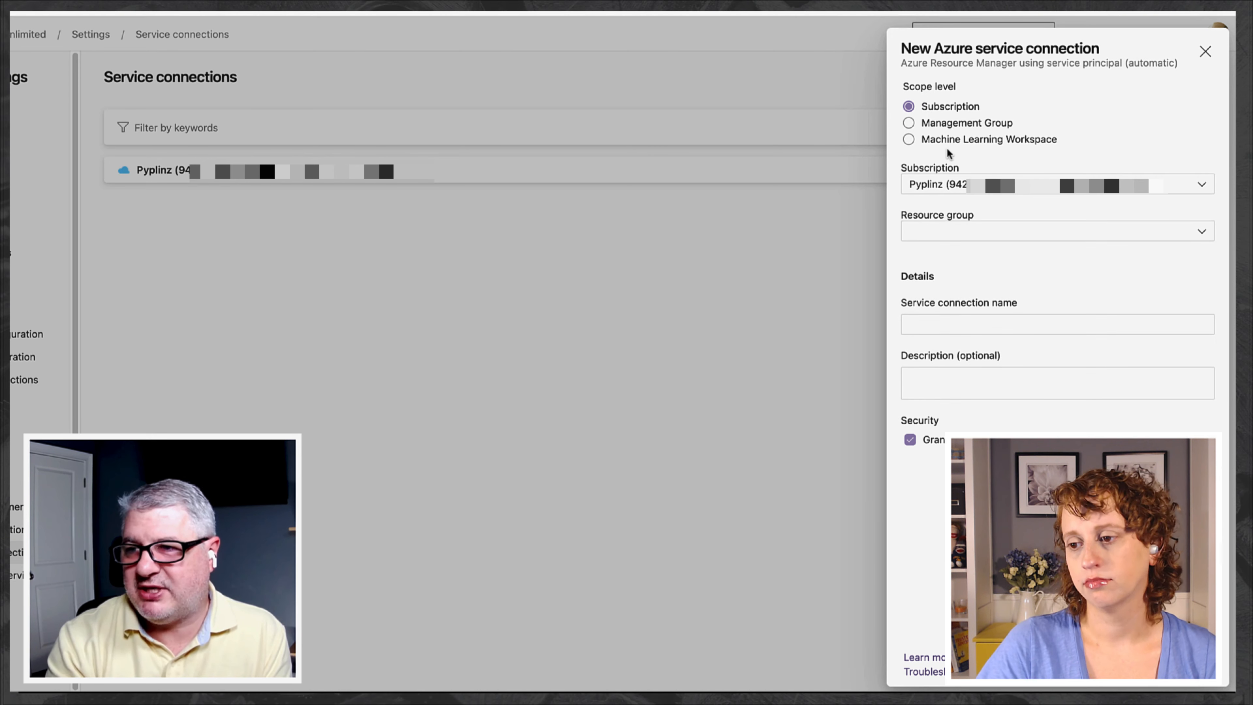
left_click(942, 193)
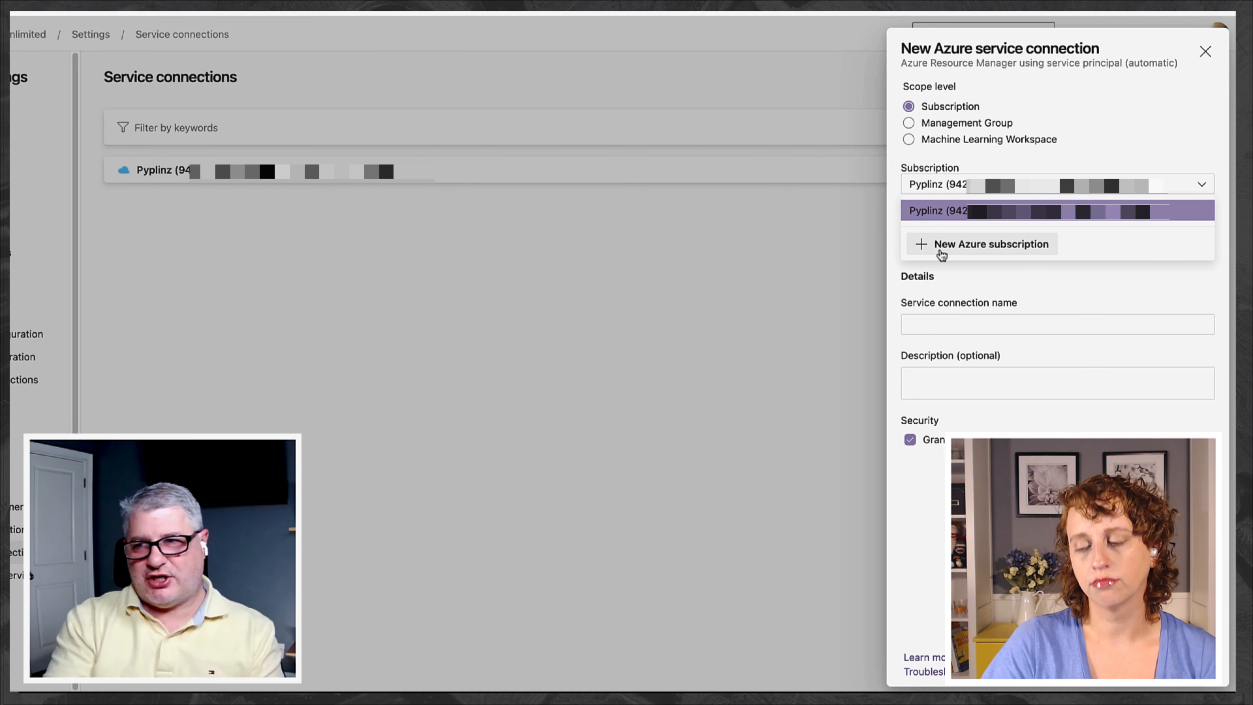
left_click(994, 210)
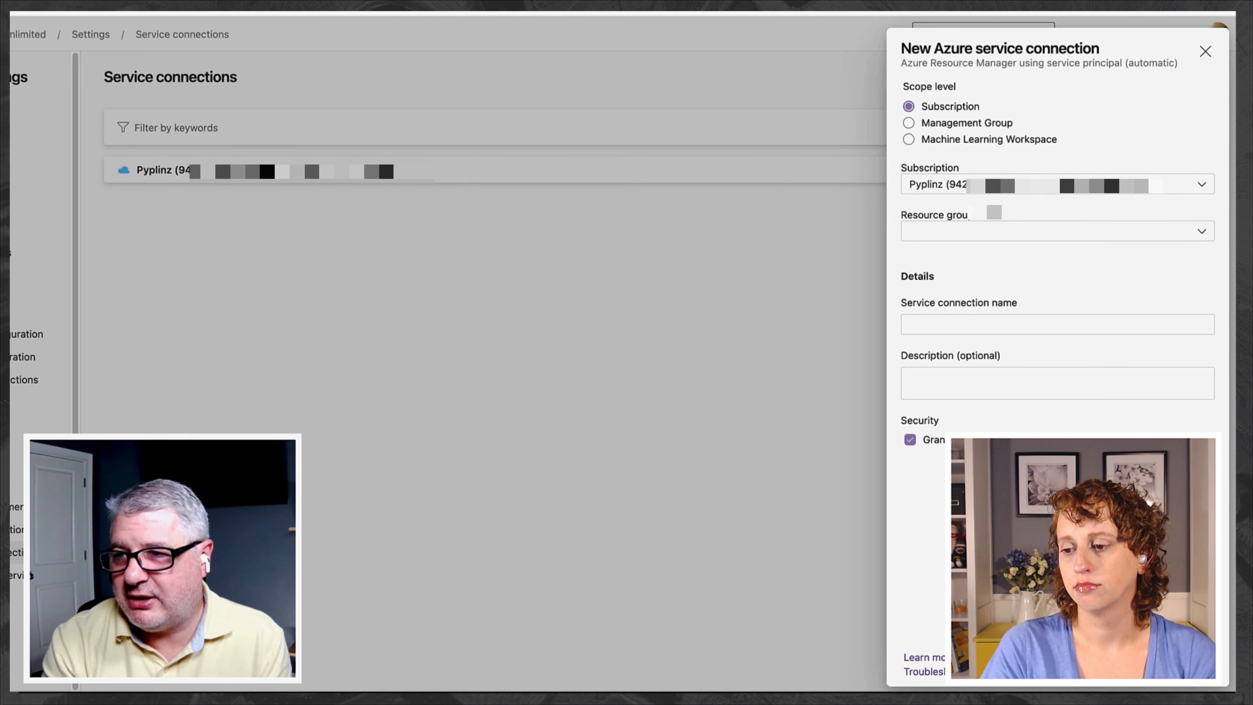
Choose pyplinz-software as the resource group and name the service connection with the presenter's first name followed by "- Demo SP"
left_click(957, 234)
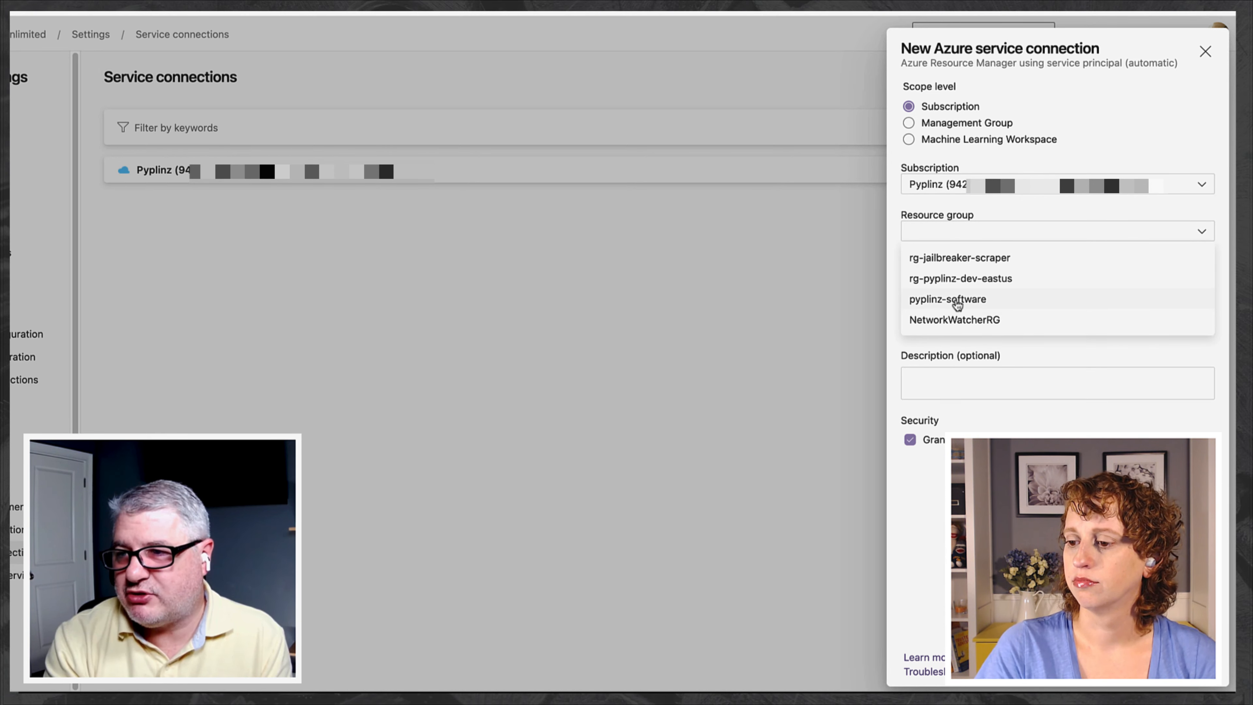
left_click(942, 302)
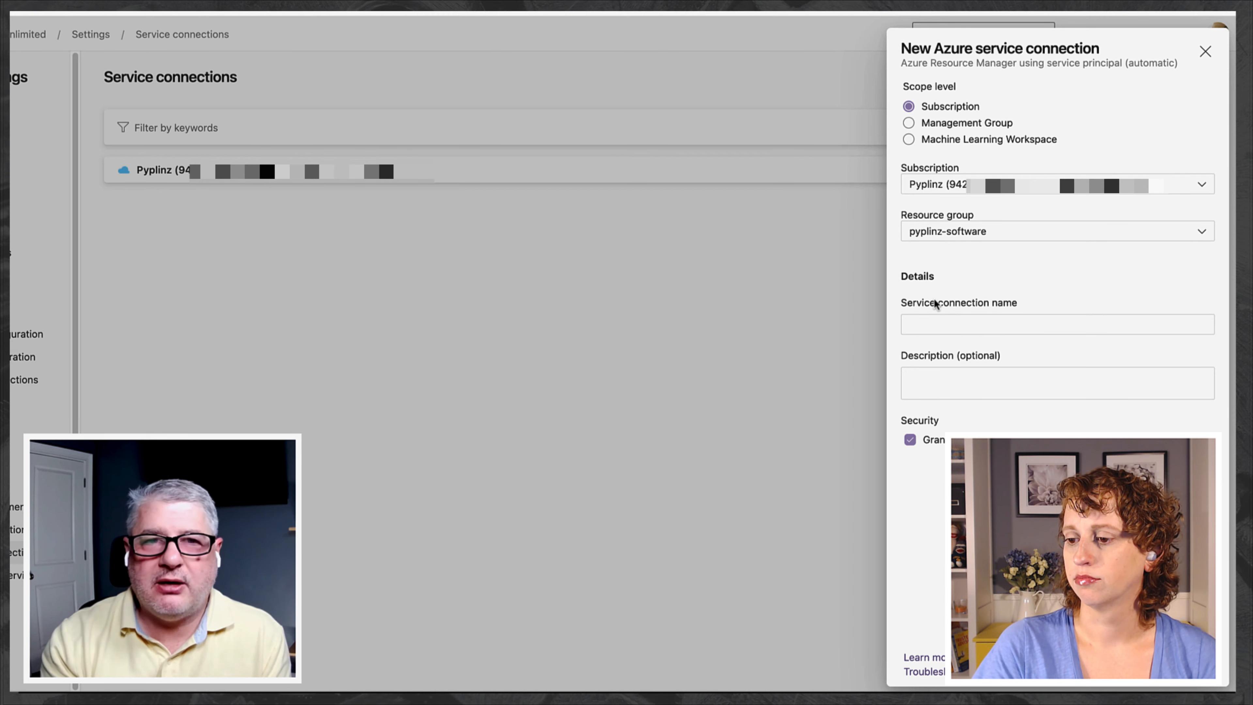
left_click(932, 324)
type("Mike")
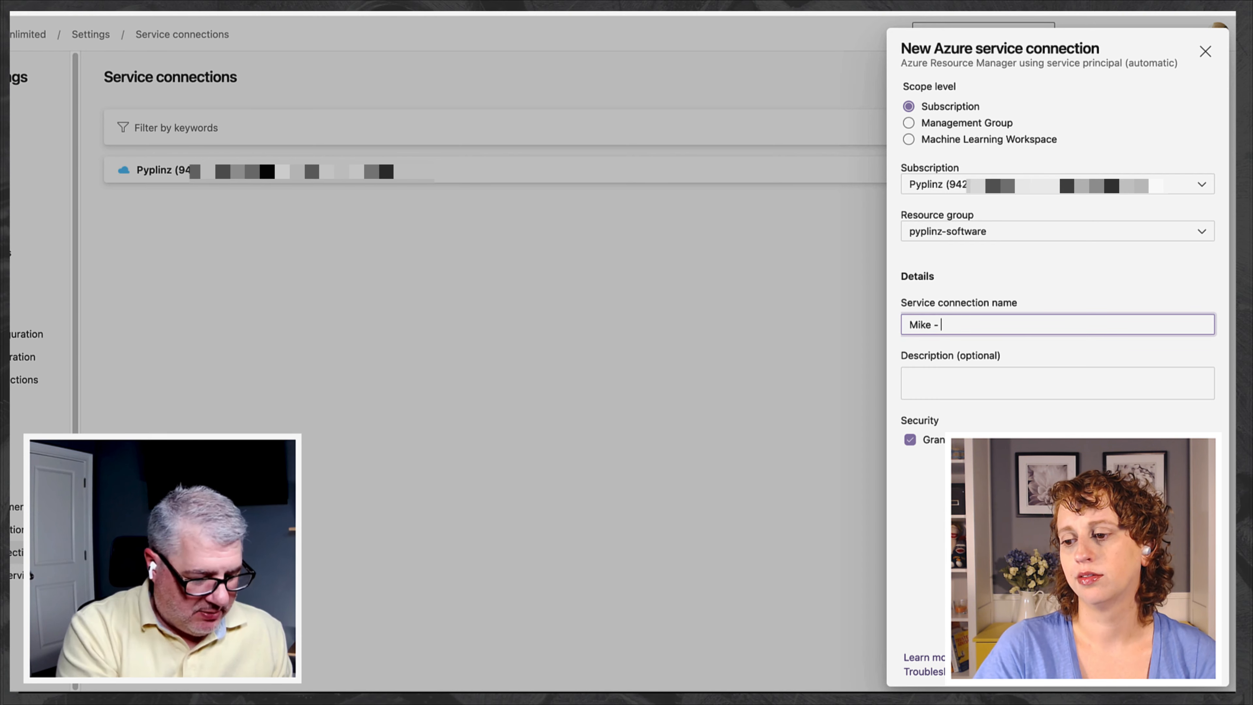
type(" - Demo SP")
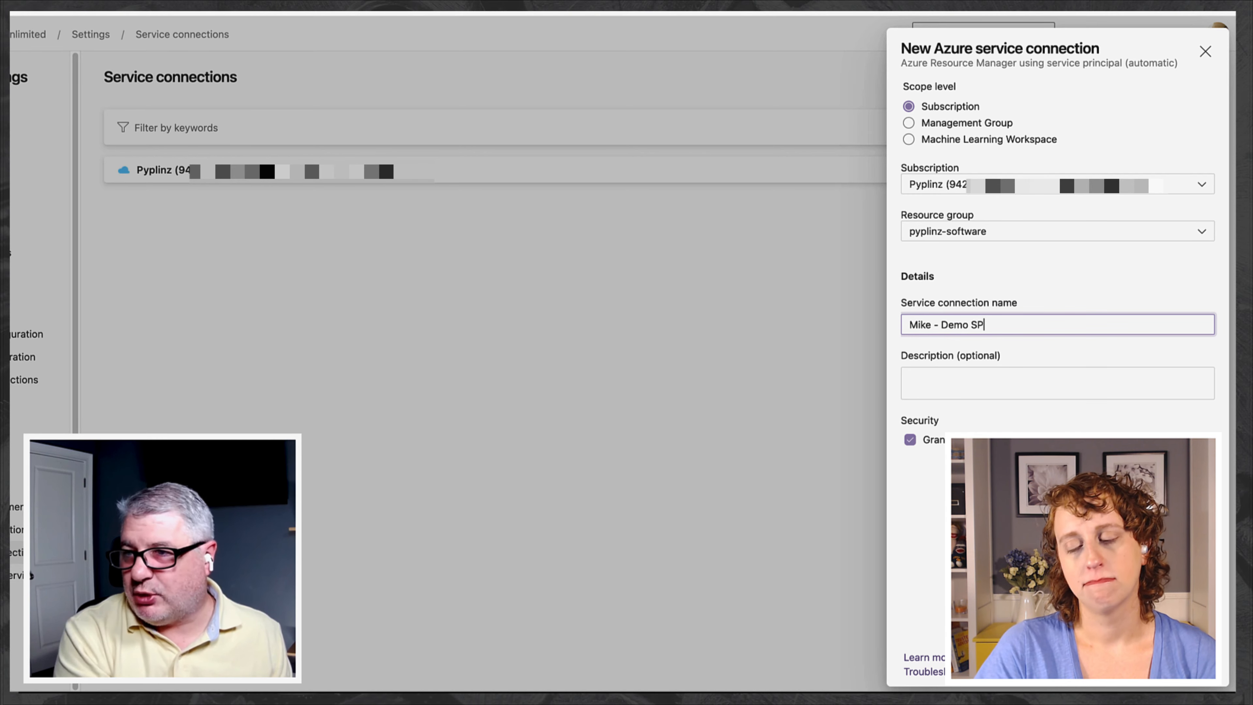
Describe the service connection as "This is just a demo" and toggle its security grant permission off and back on
left_click(969, 375)
type("This is j")
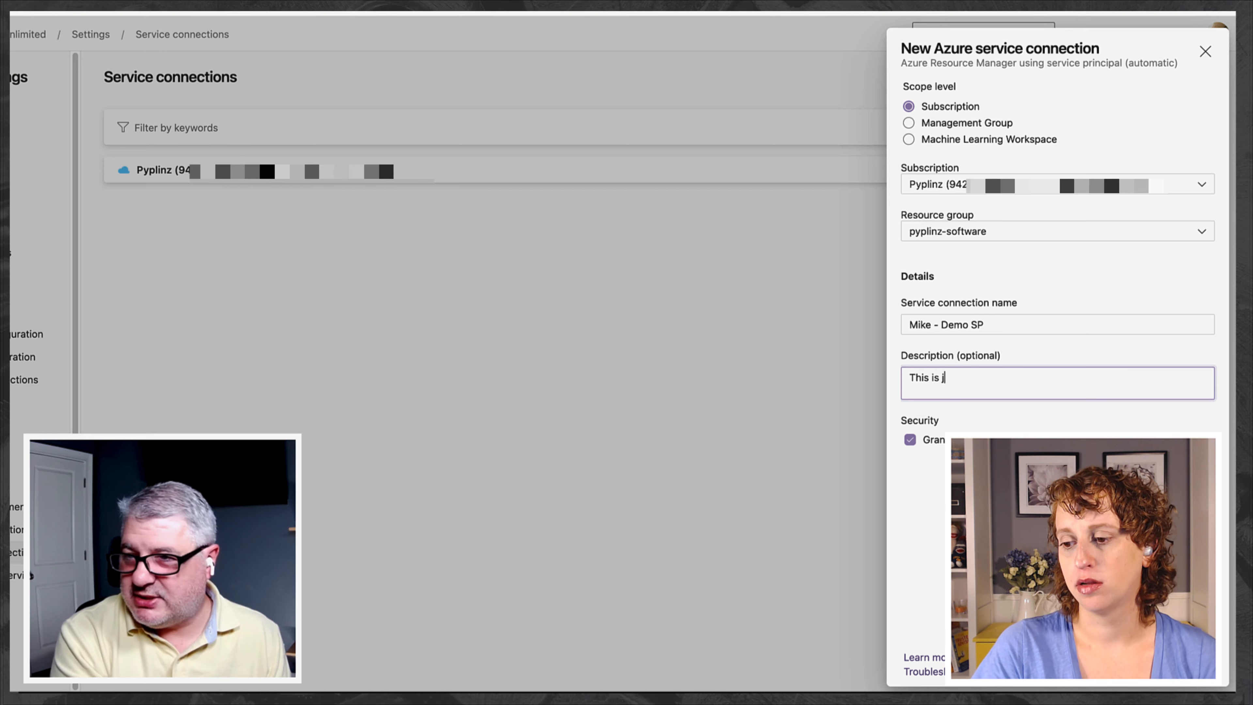
type("ust a demo")
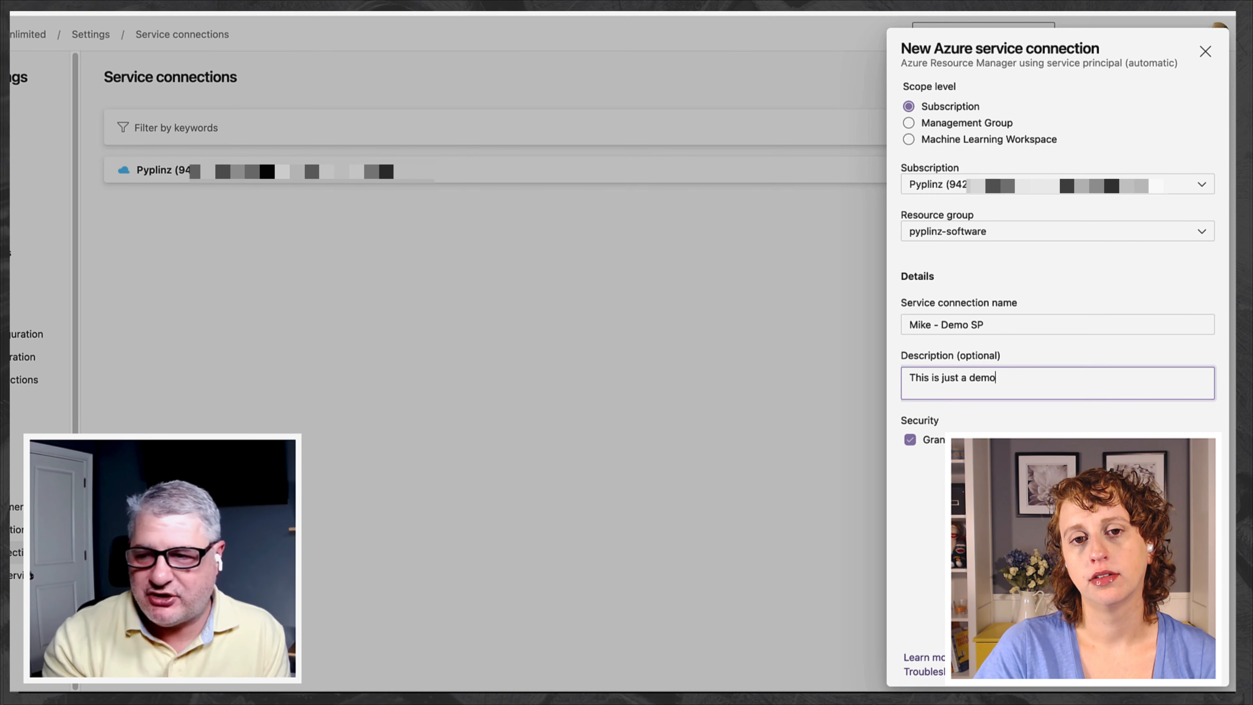
left_click(932, 444)
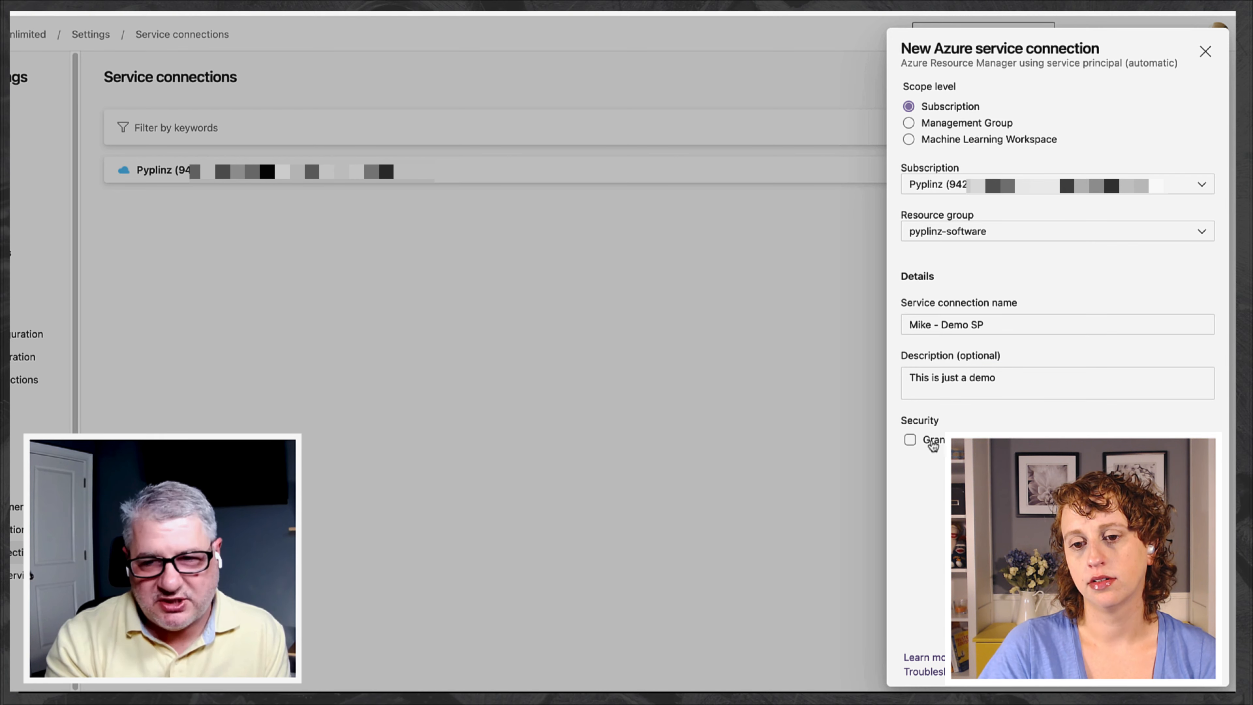
left_click(932, 444)
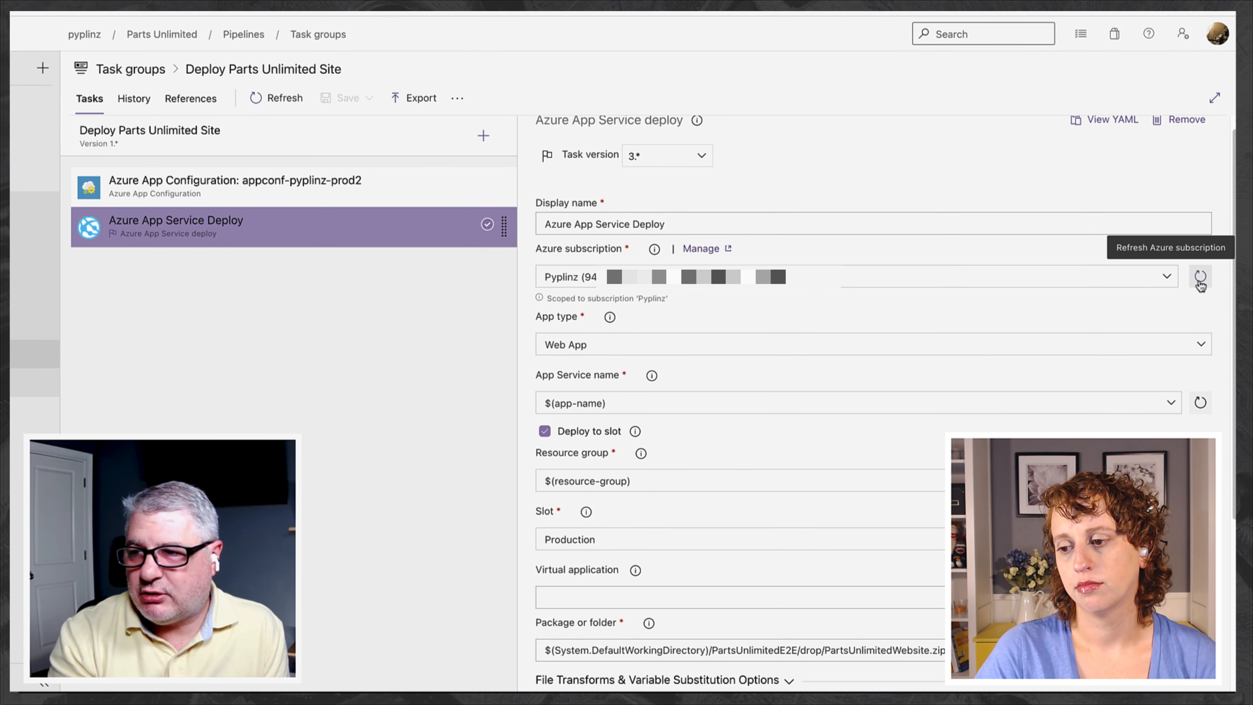
Try the Demo SP connection as the Azure App Service Deploy task's Azure subscription and discard the task group changes
left_click(1167, 279)
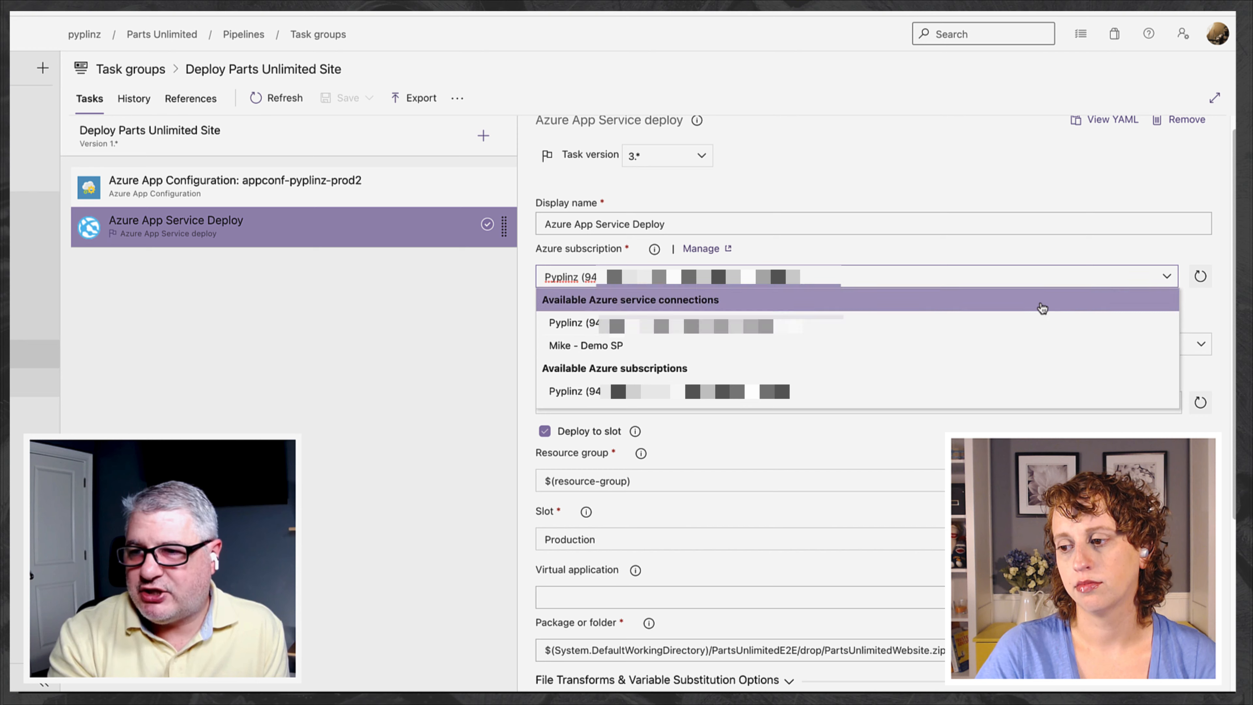
left_click(682, 349)
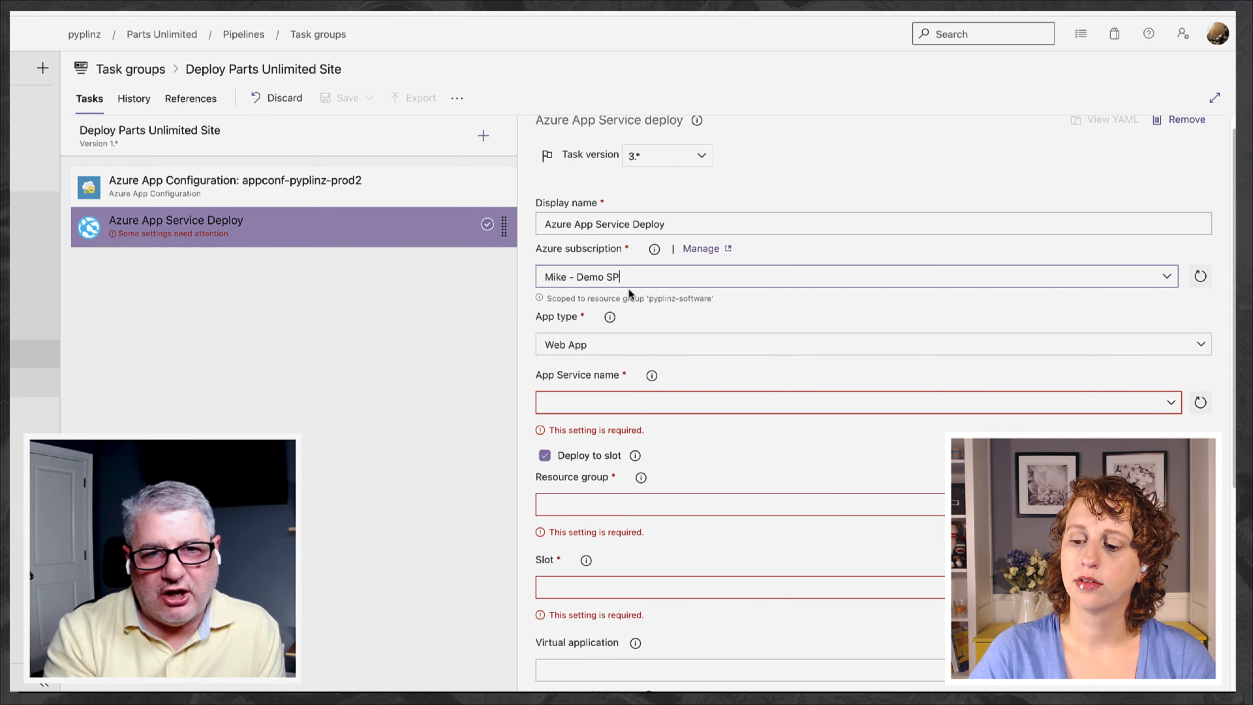
left_click(1171, 402)
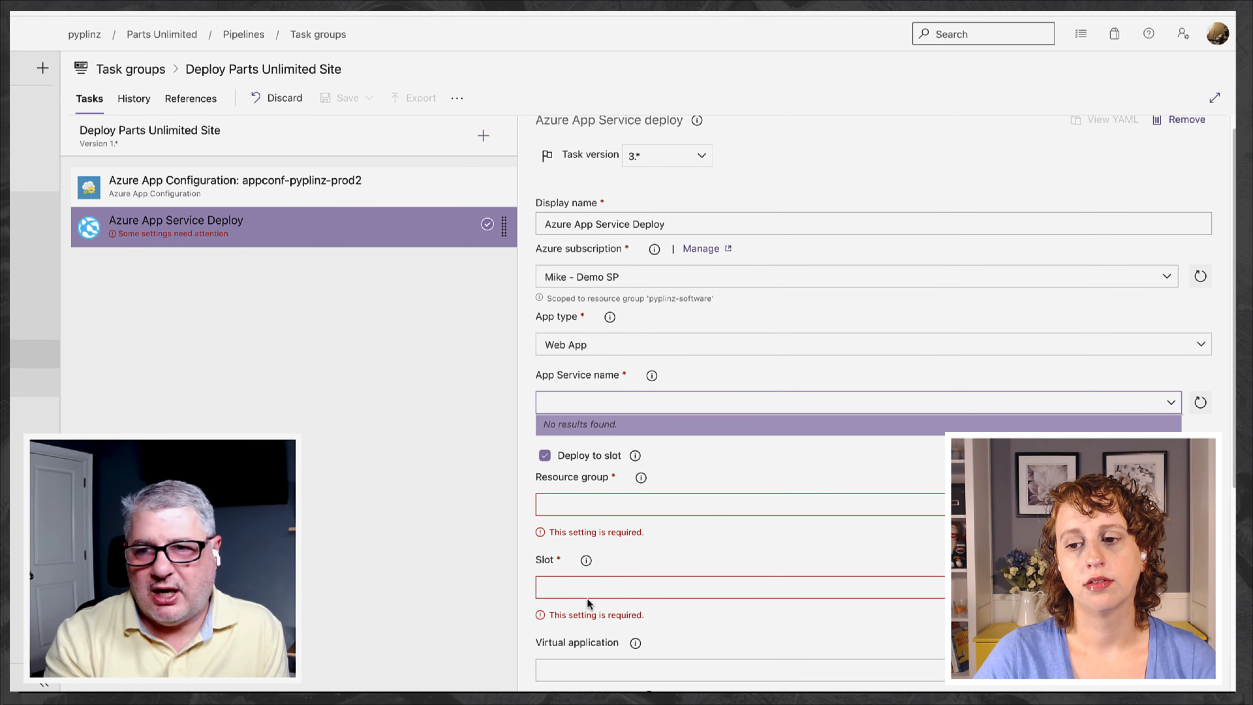
left_click(196, 158)
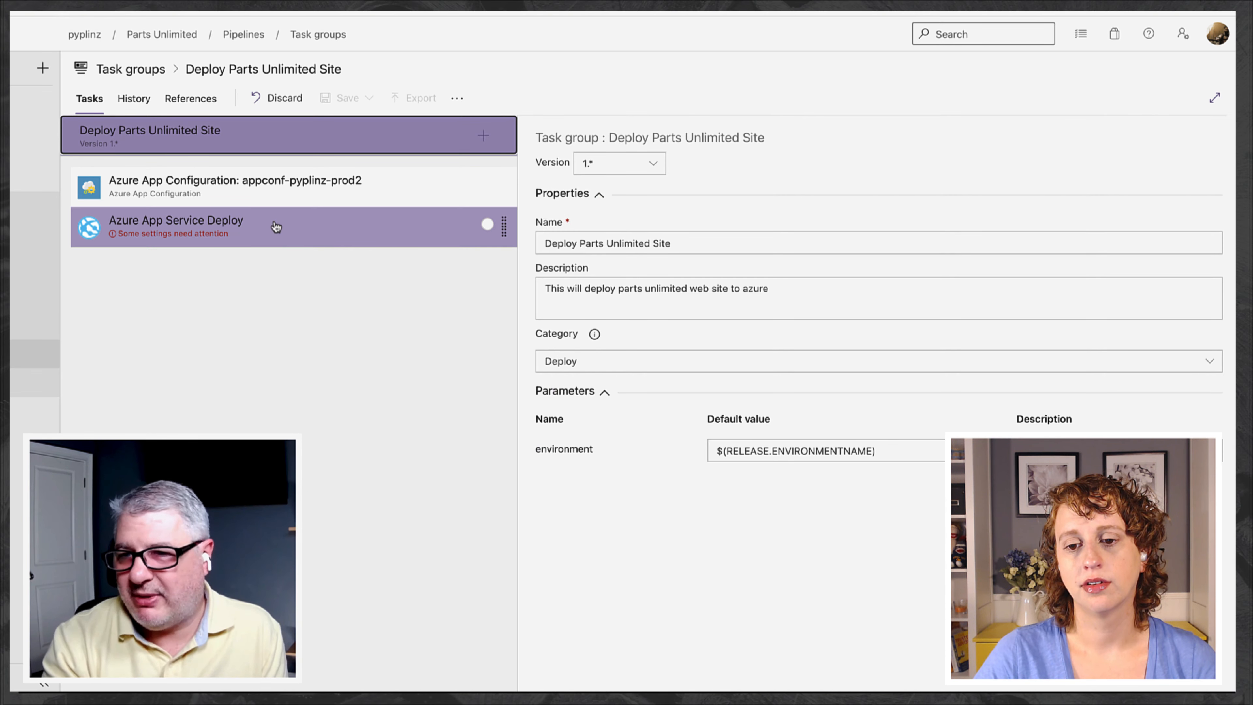
left_click(300, 222)
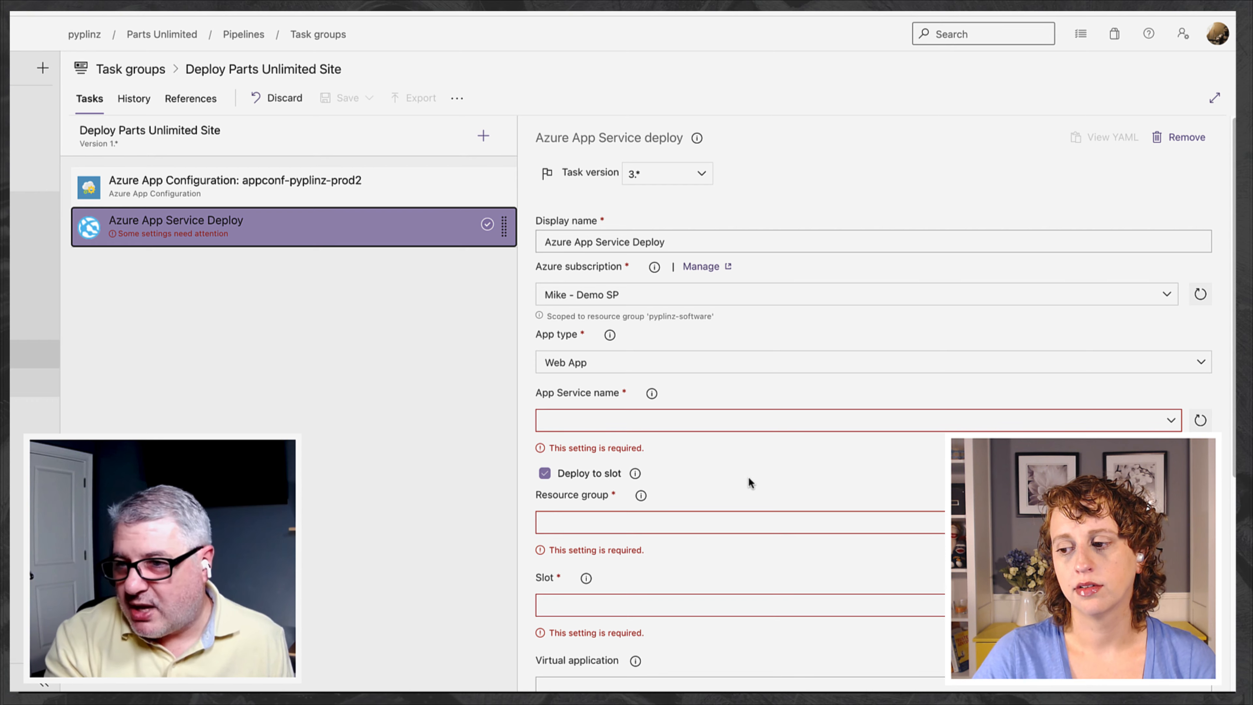
scroll(748, 476, "down", 3)
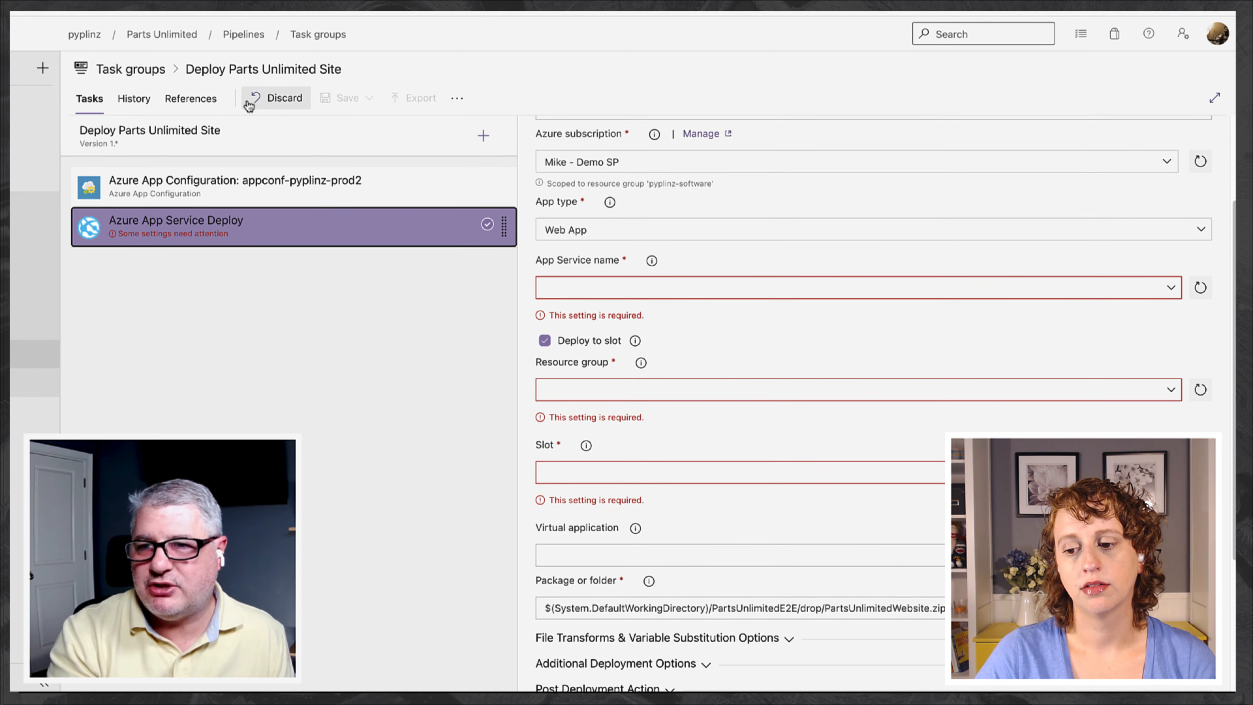
left_click(264, 102)
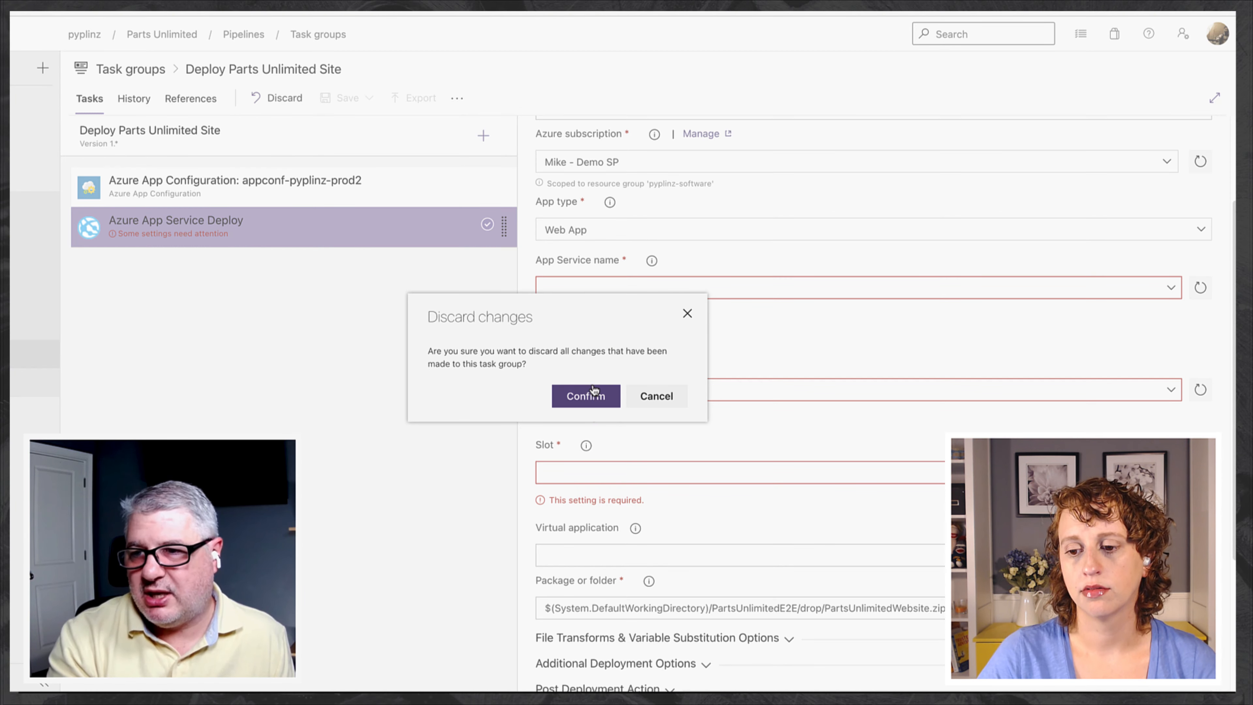
left_click(592, 394)
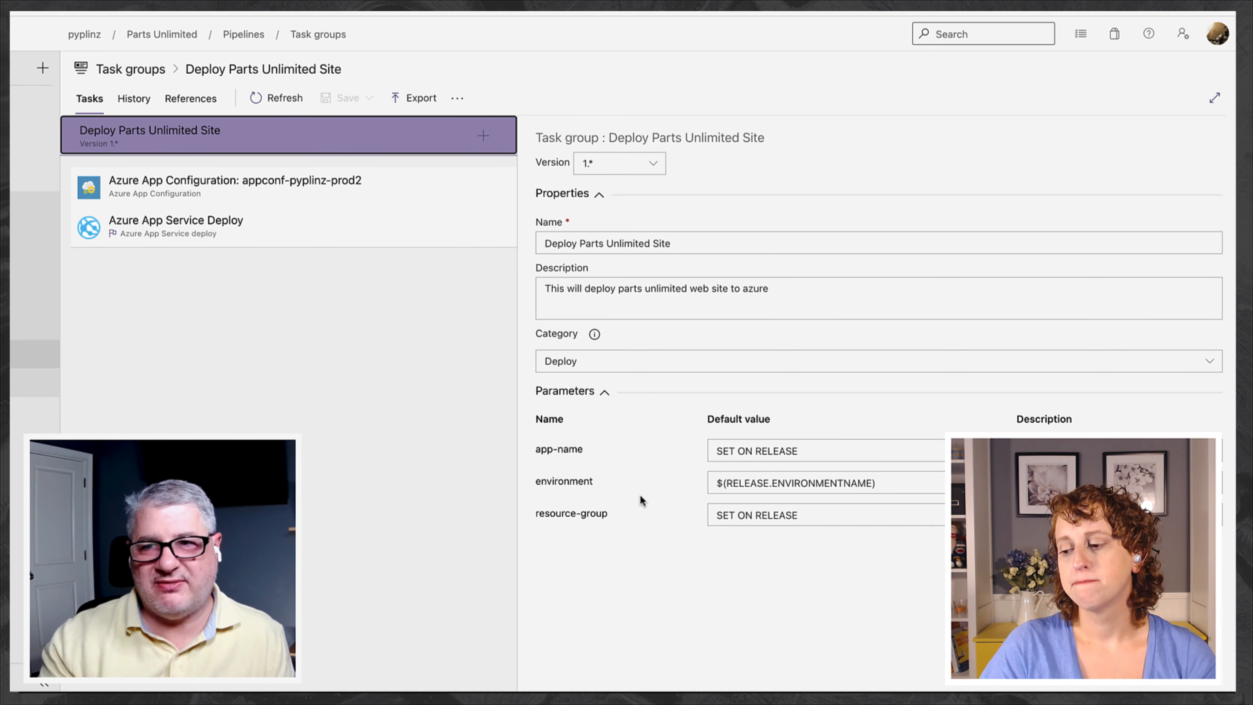
Set the Azure subscription of the Azure App Service Deploy task to the Demo SP service connection
left_click(268, 243)
scroll(730, 465, "down", 3)
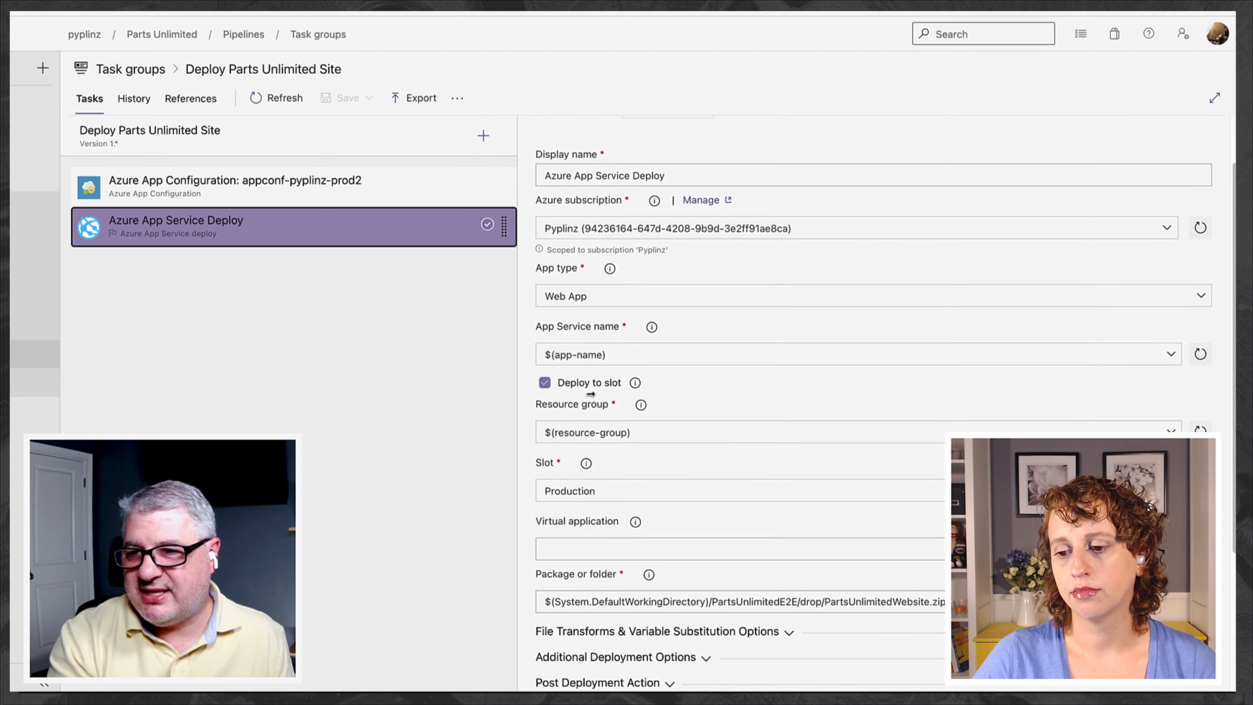
scroll(674, 414, "down", 2)
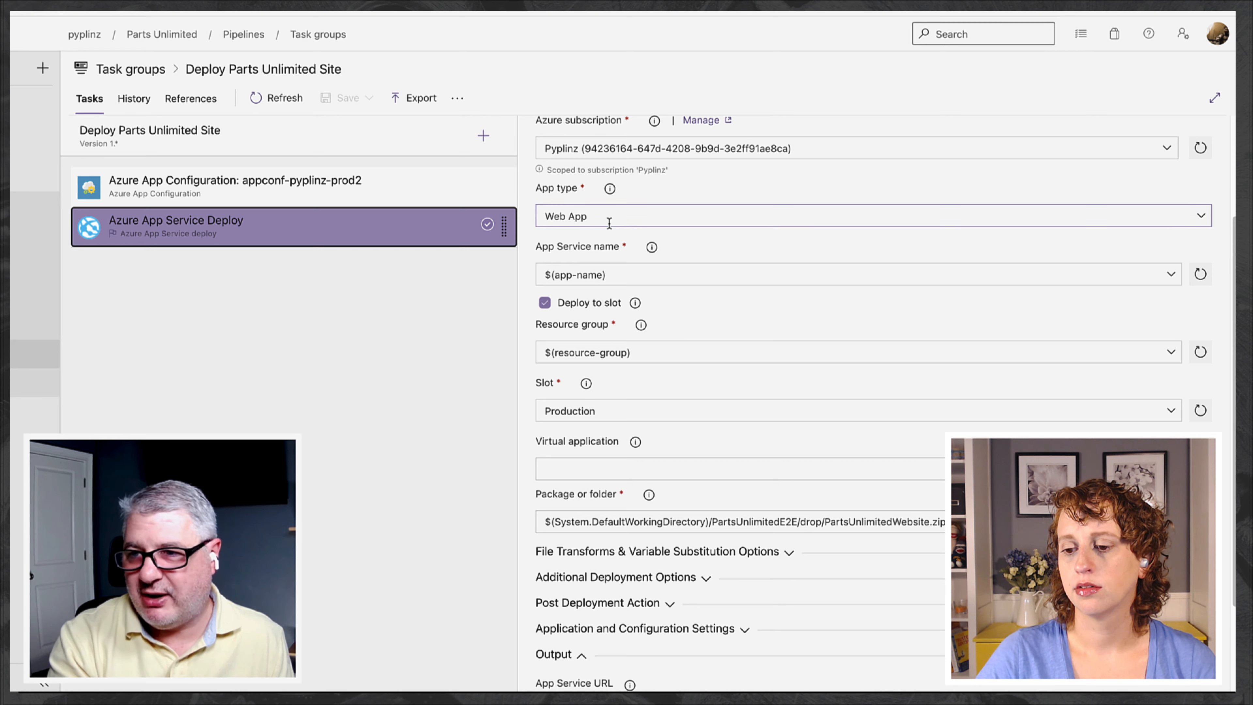
scroll(675, 300, "up", 1)
left_click(693, 206)
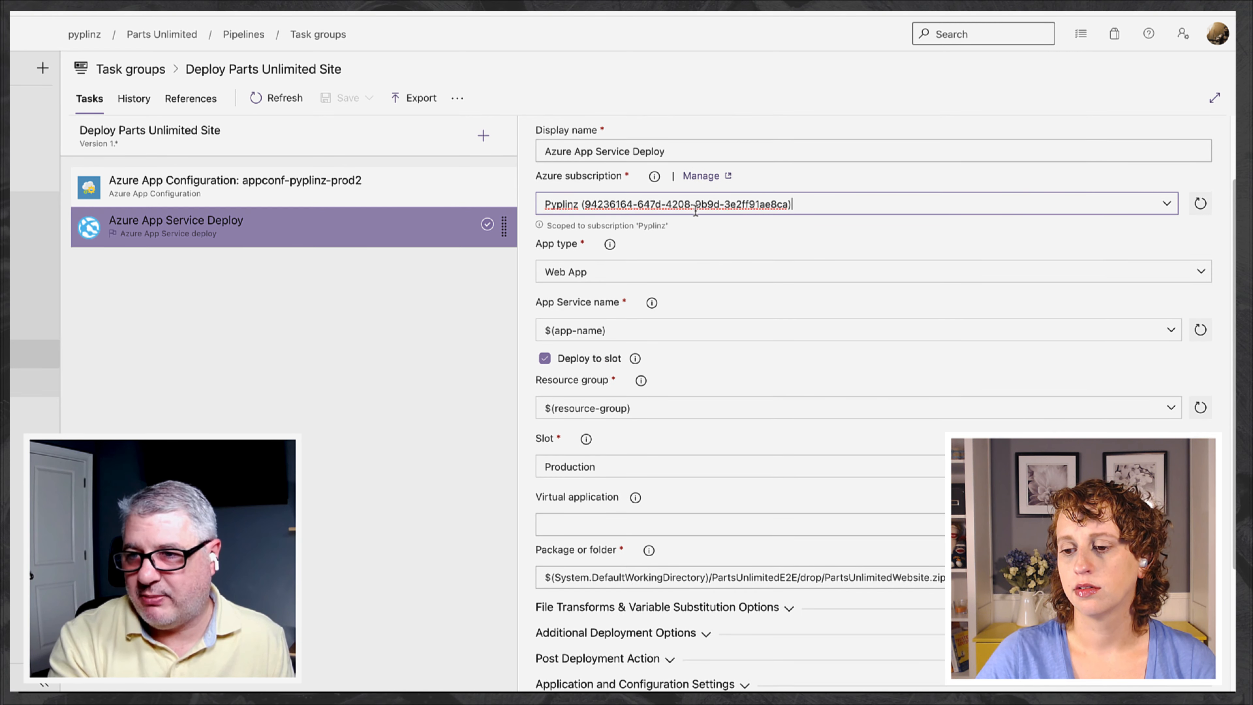
left_click(1168, 206)
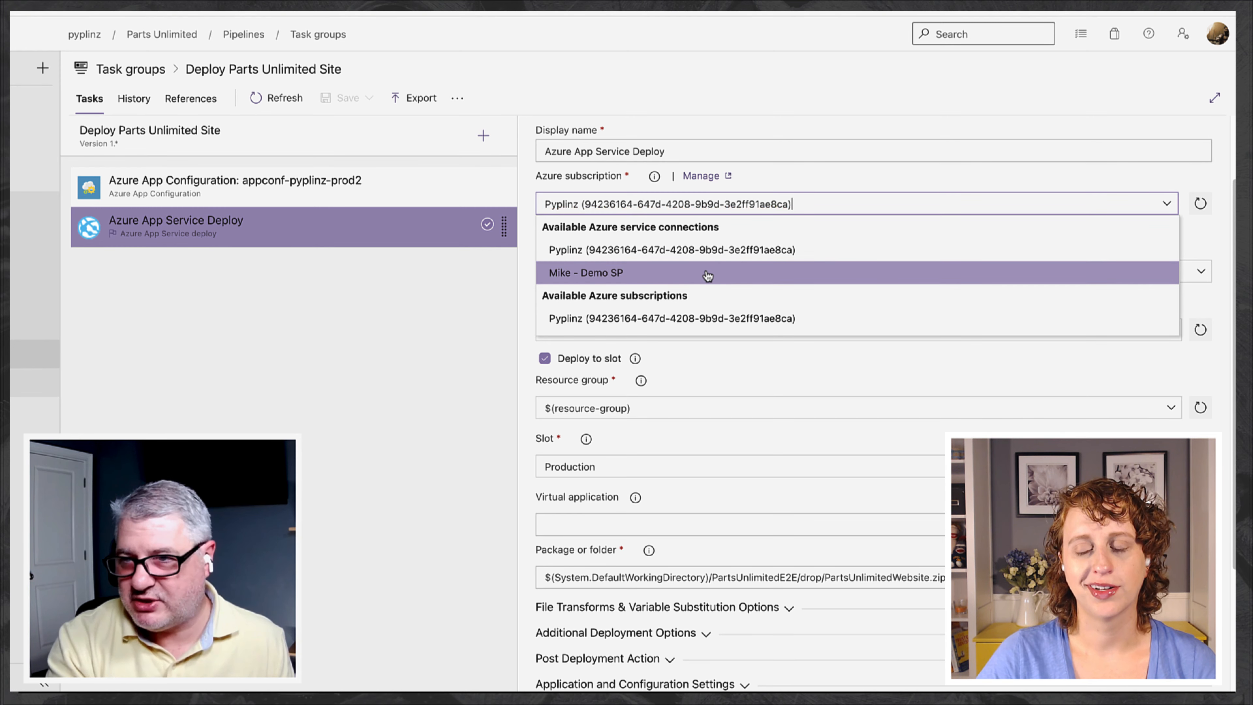
left_click(707, 274)
Set the deploy task's App Service name to $(app-name) and its resource group to $(resource-group)
left_click(624, 331)
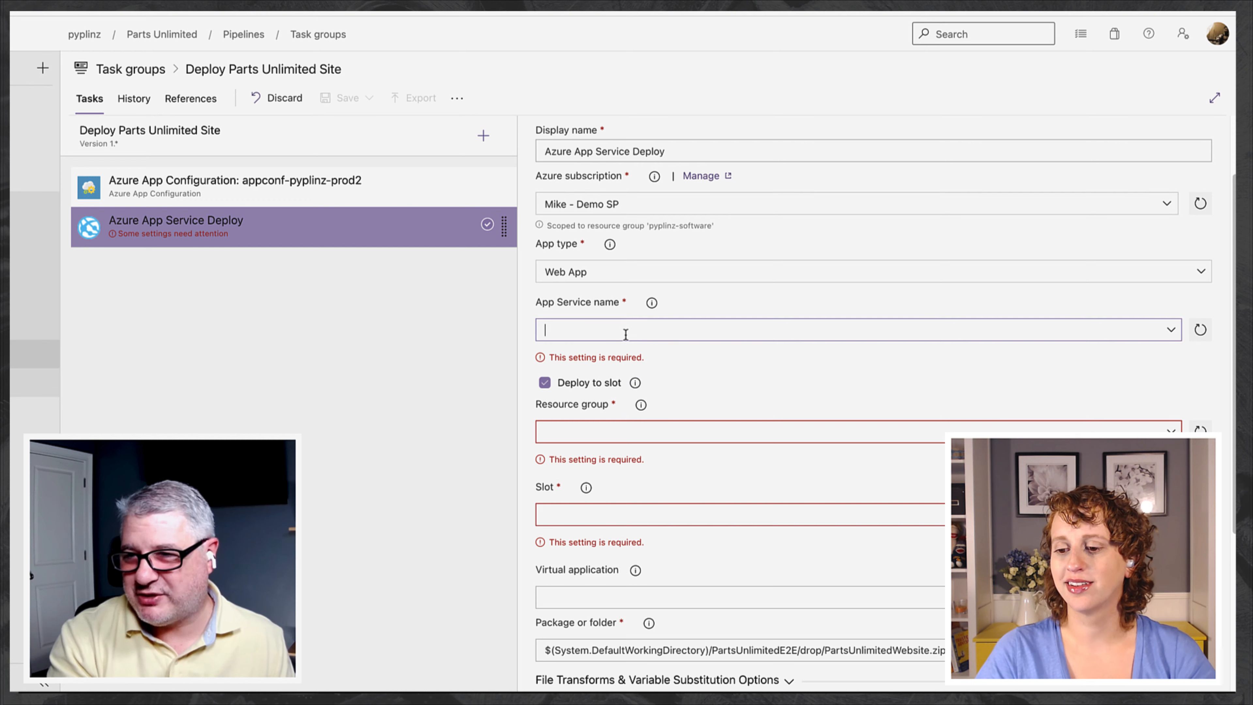
type("$(app-name)")
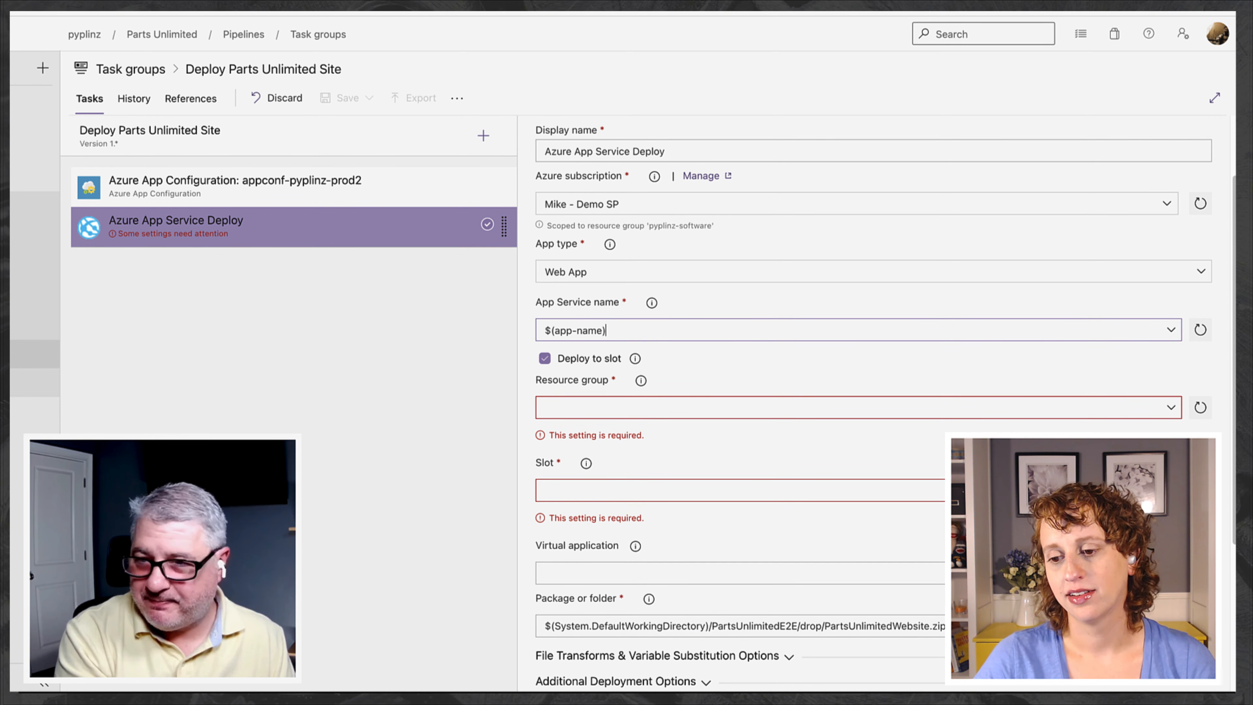
left_click(613, 404)
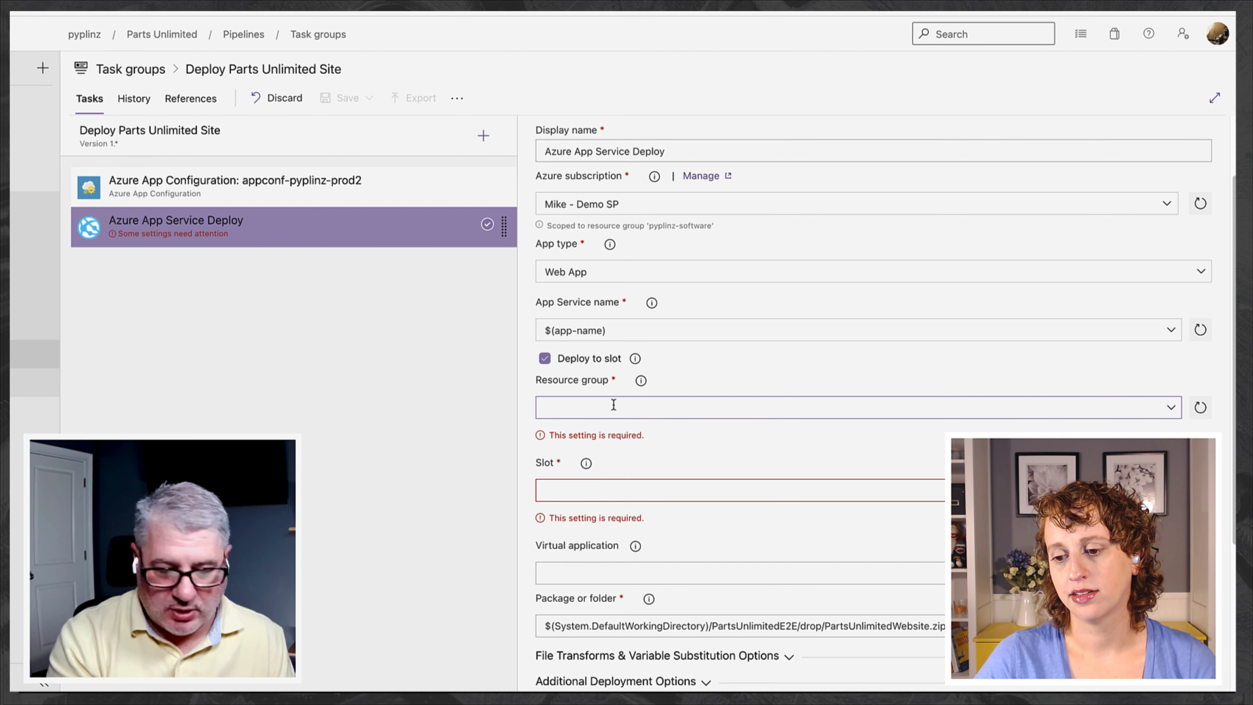
type("$(re")
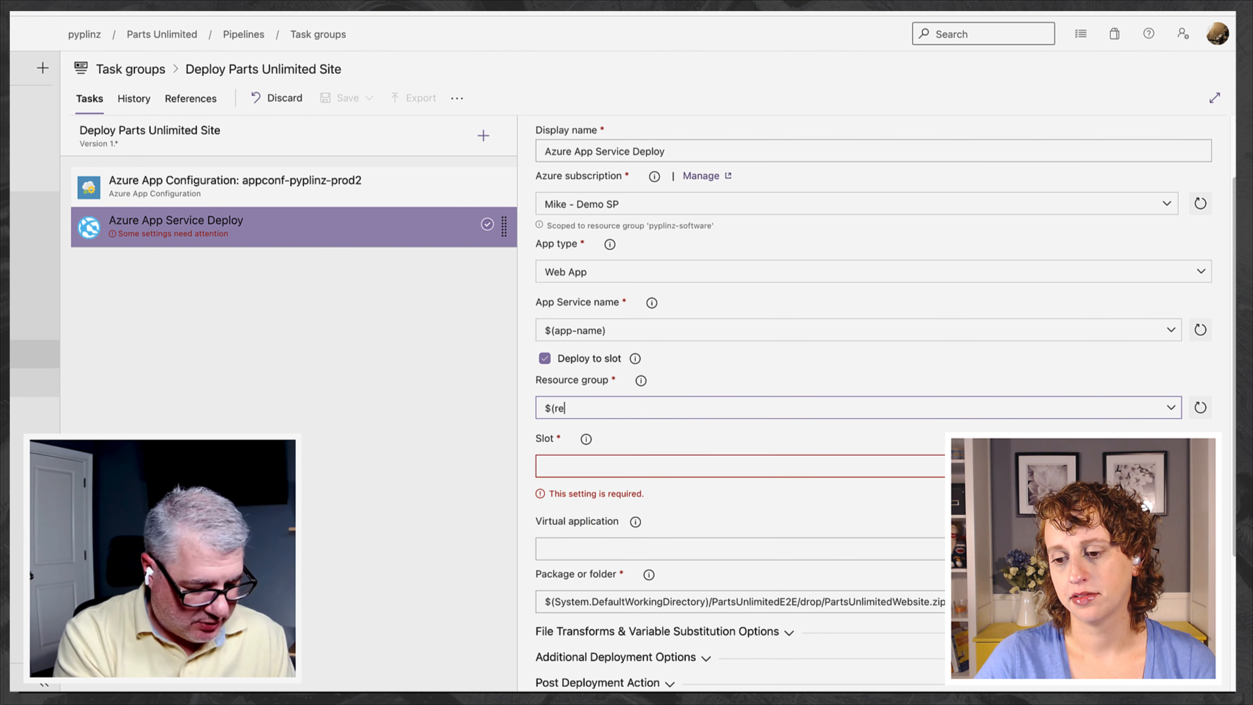
type("sou")
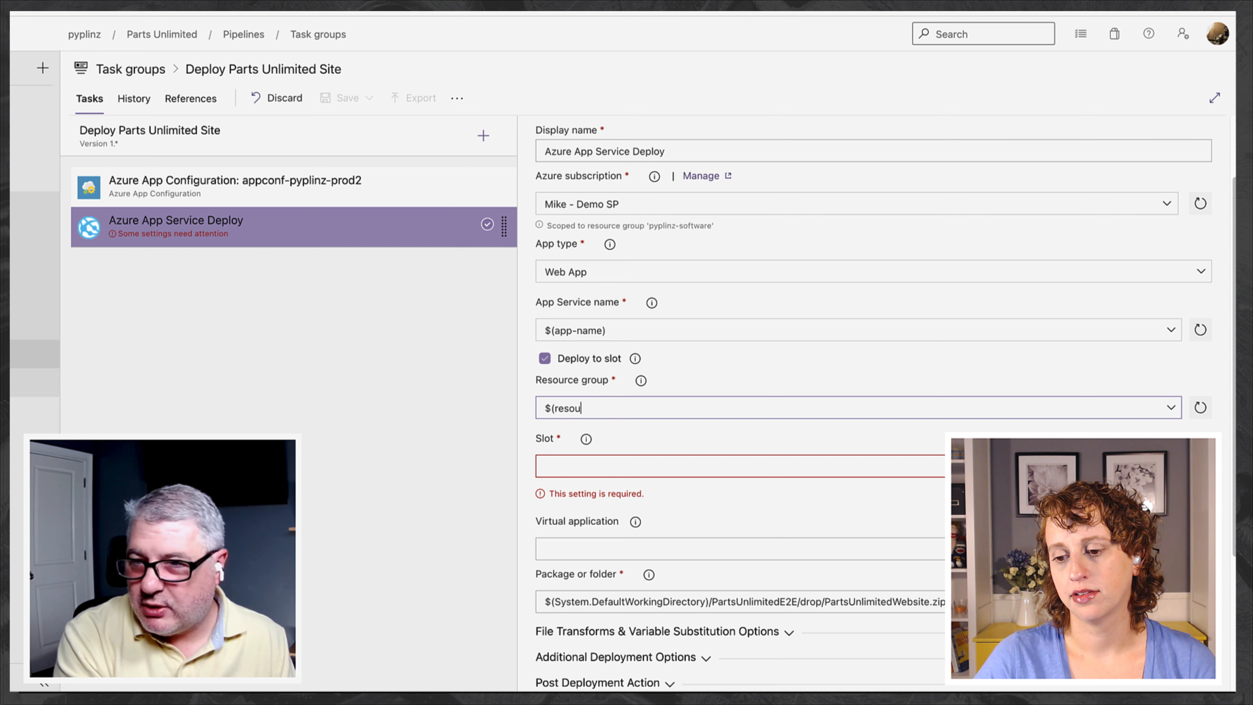
key("BackSpace")
key("BackSpace")
type("ou")
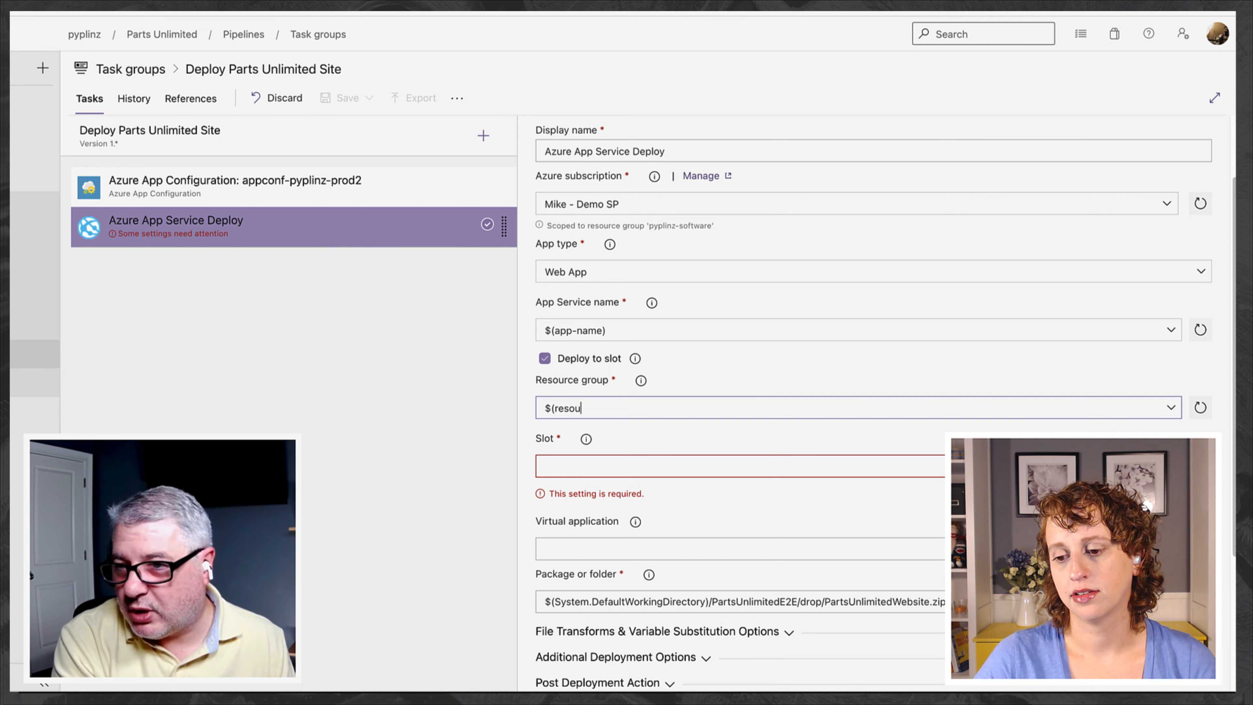
type("ce")
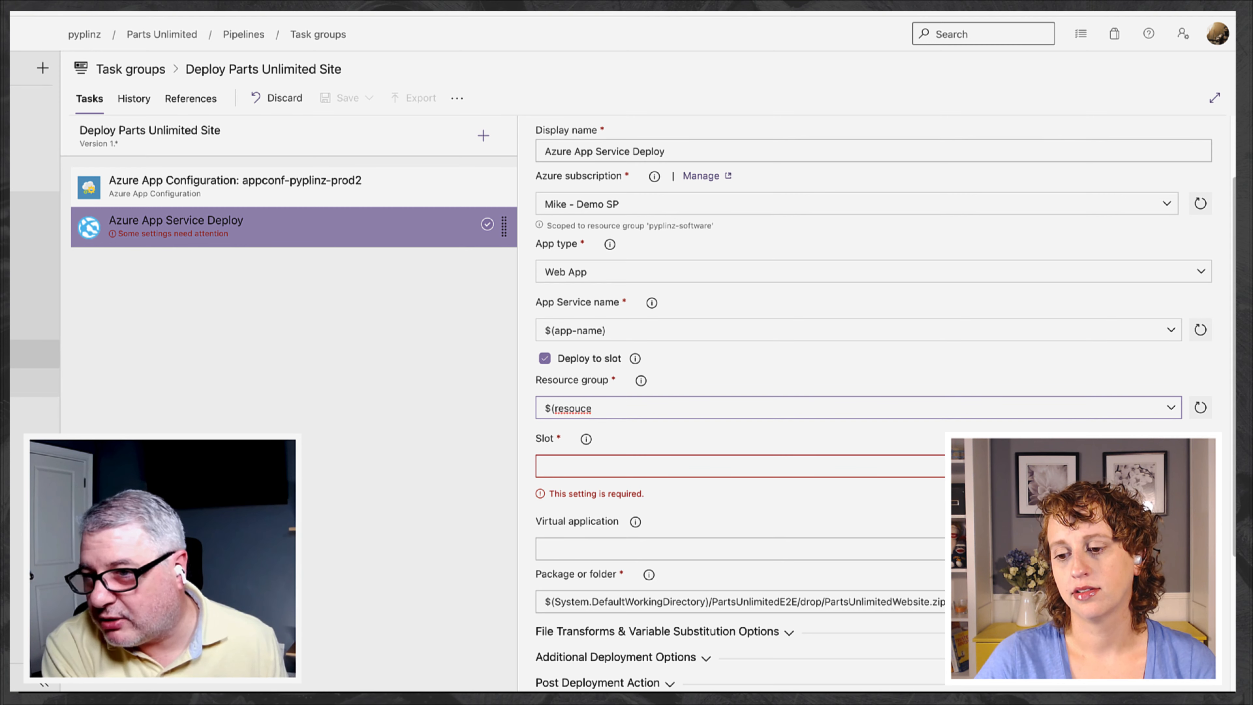
key("BackSpace")
key("BackSpace")
type("rce-group_")
key("BackSpace")
type(")_")
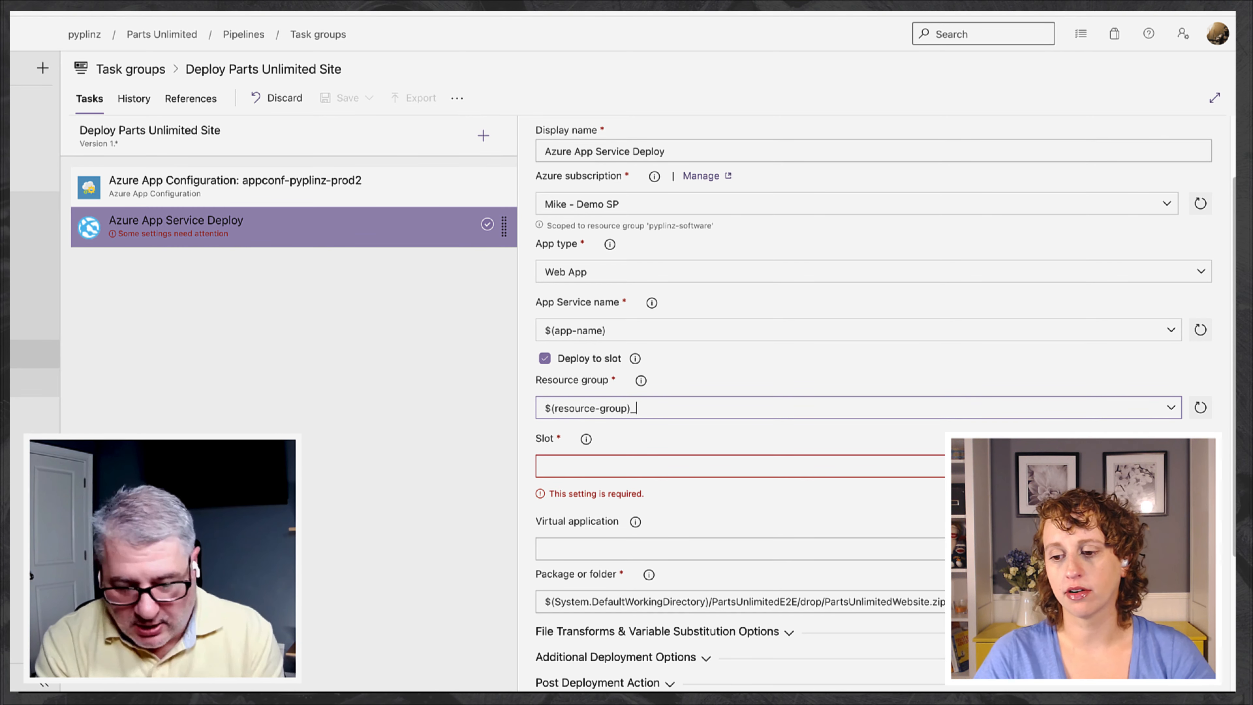
Set the deploy task's slot to Production
left_click(671, 465)
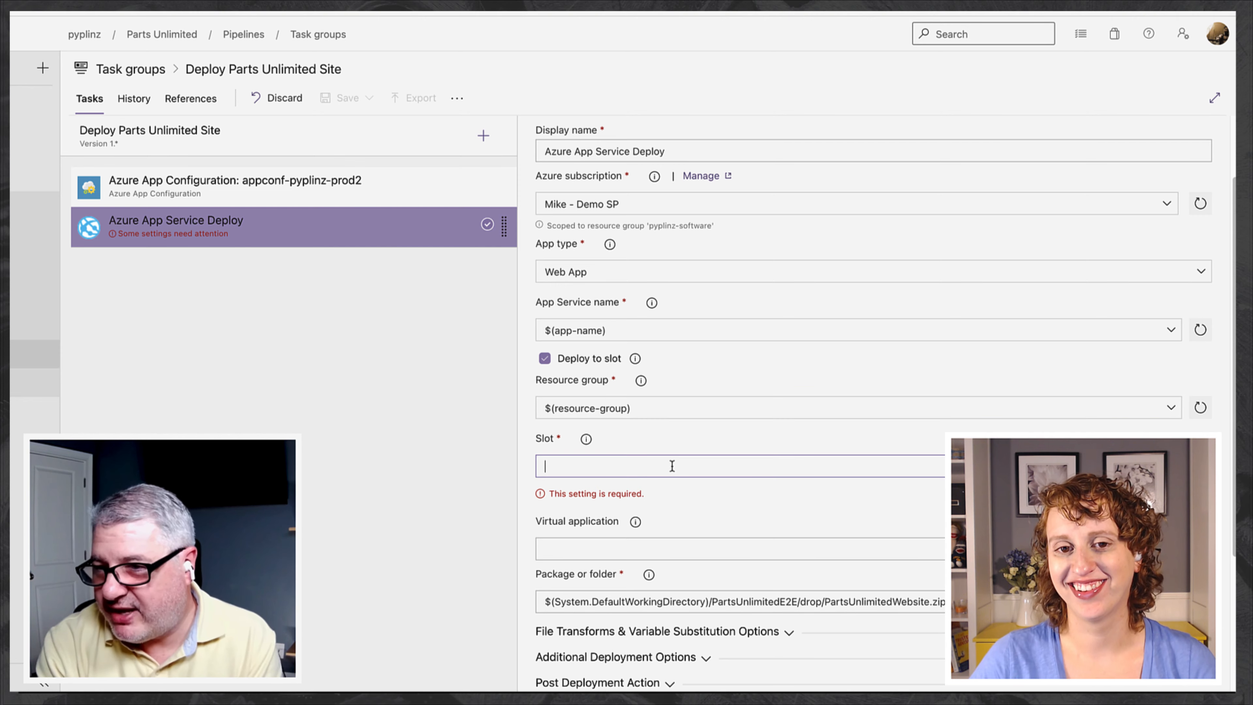
type("Produ")
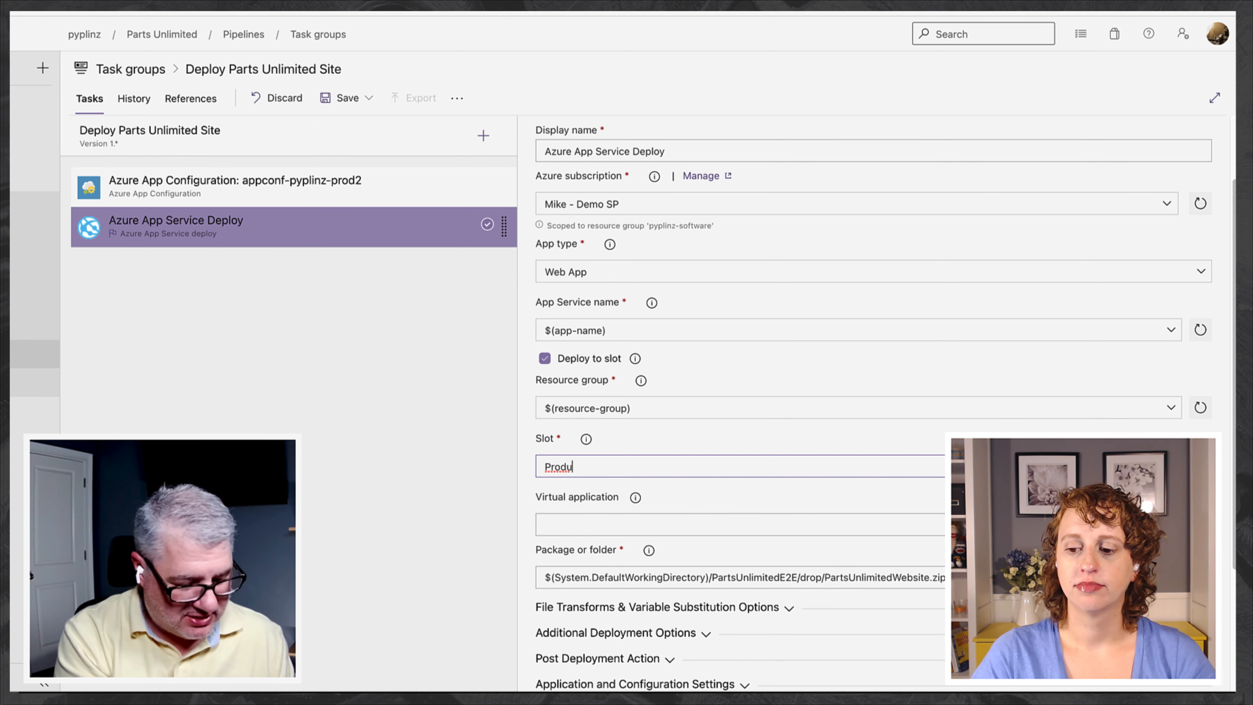
type("ction")
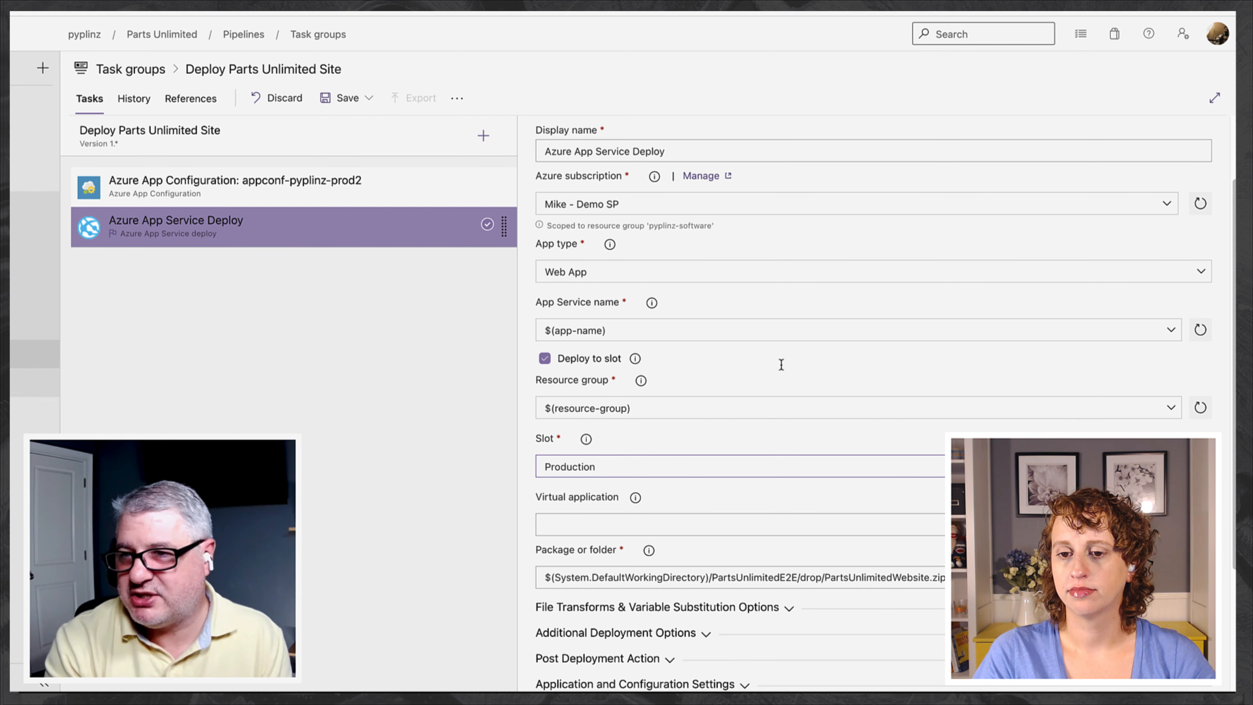
Save the Deploy Parts Unlimited Site task group without adding a comment
left_click(342, 97)
left_click(342, 98)
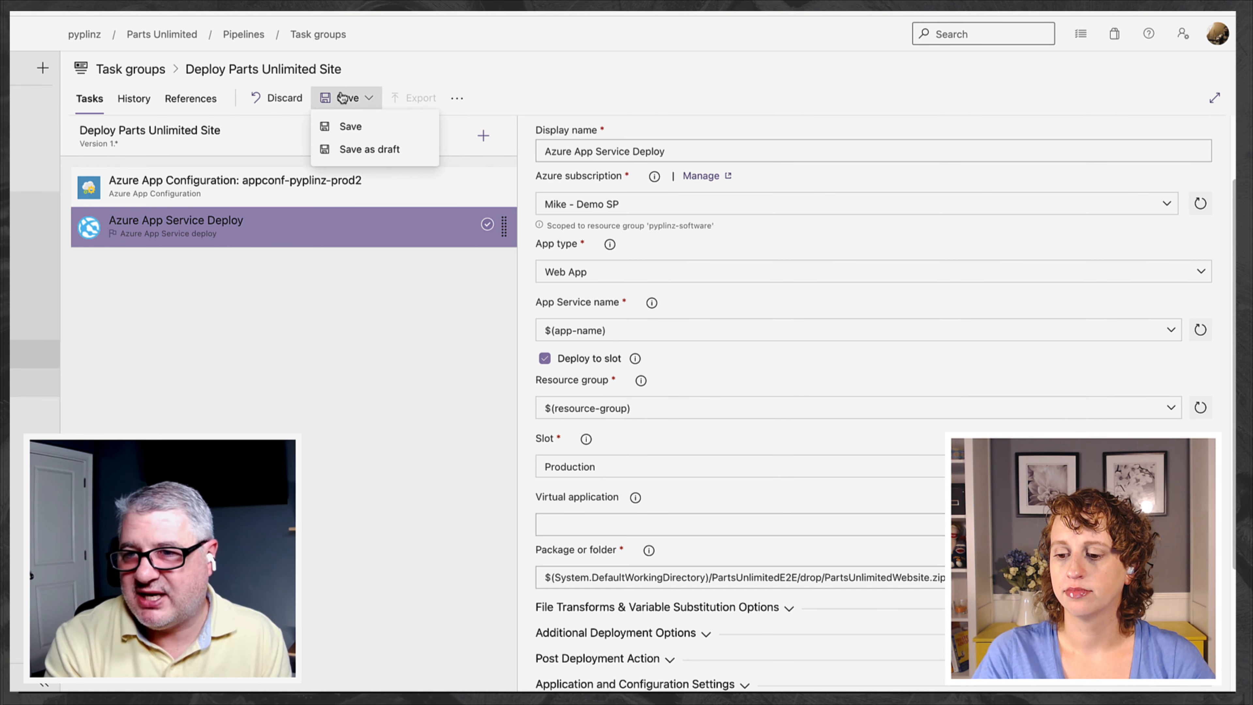
left_click(337, 122)
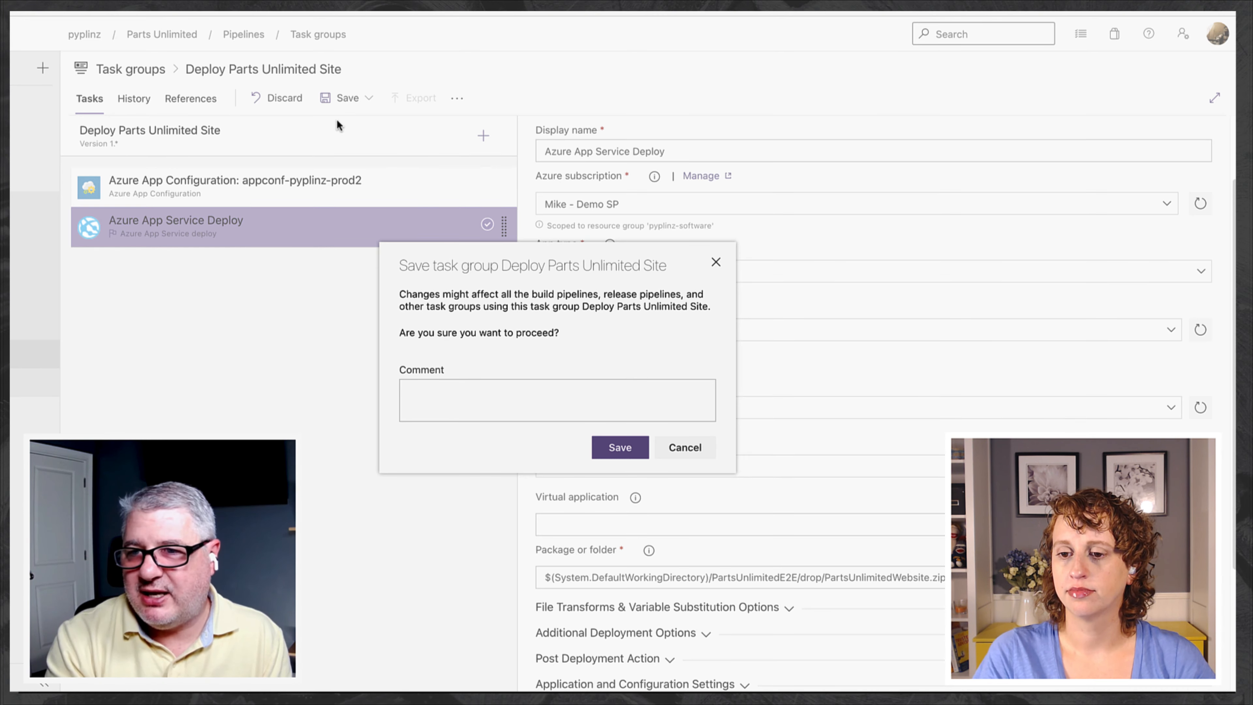
left_click(610, 443)
Set the default value of the task group's app-name parameter to SET ON DEPLOY
left_click(179, 146)
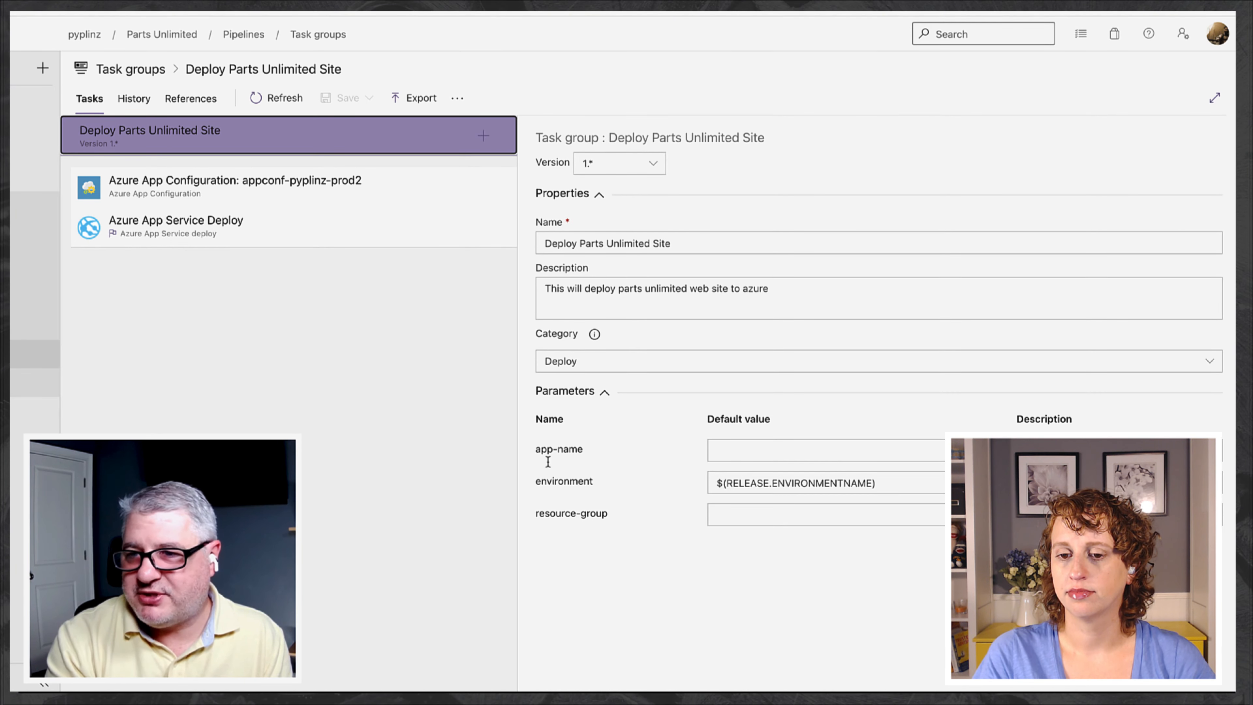
left_click(722, 449)
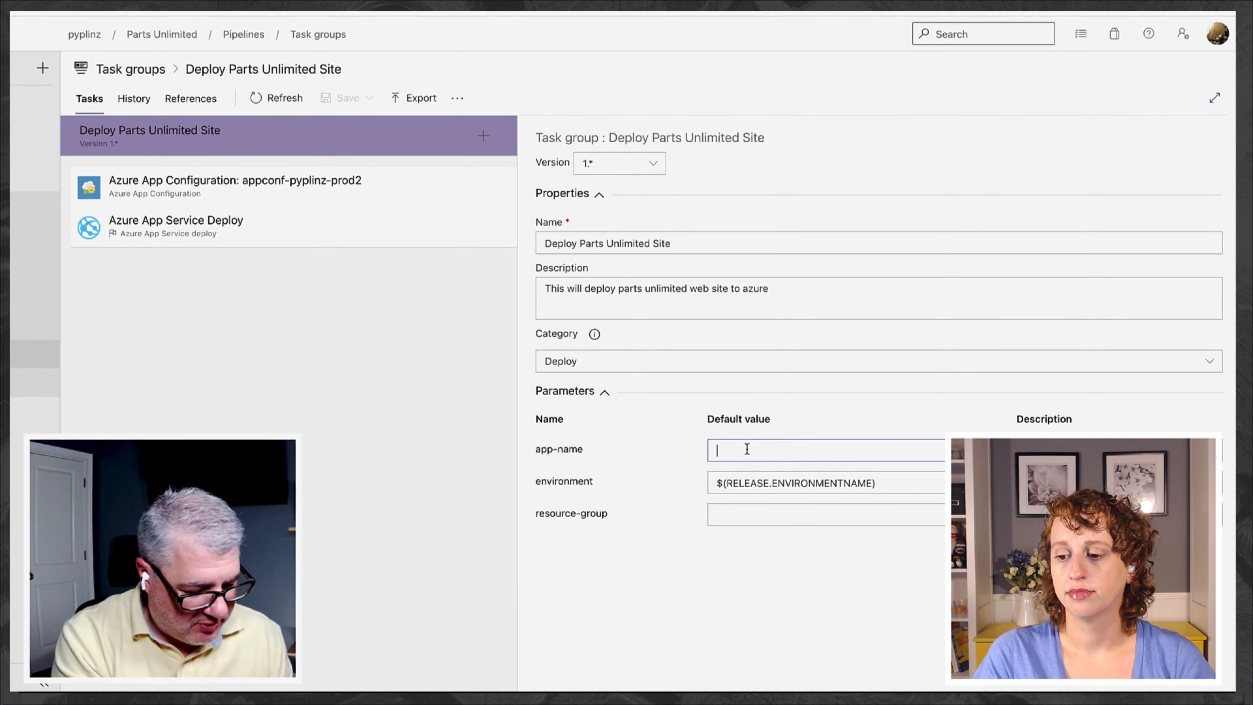
type("SET ONJ D")
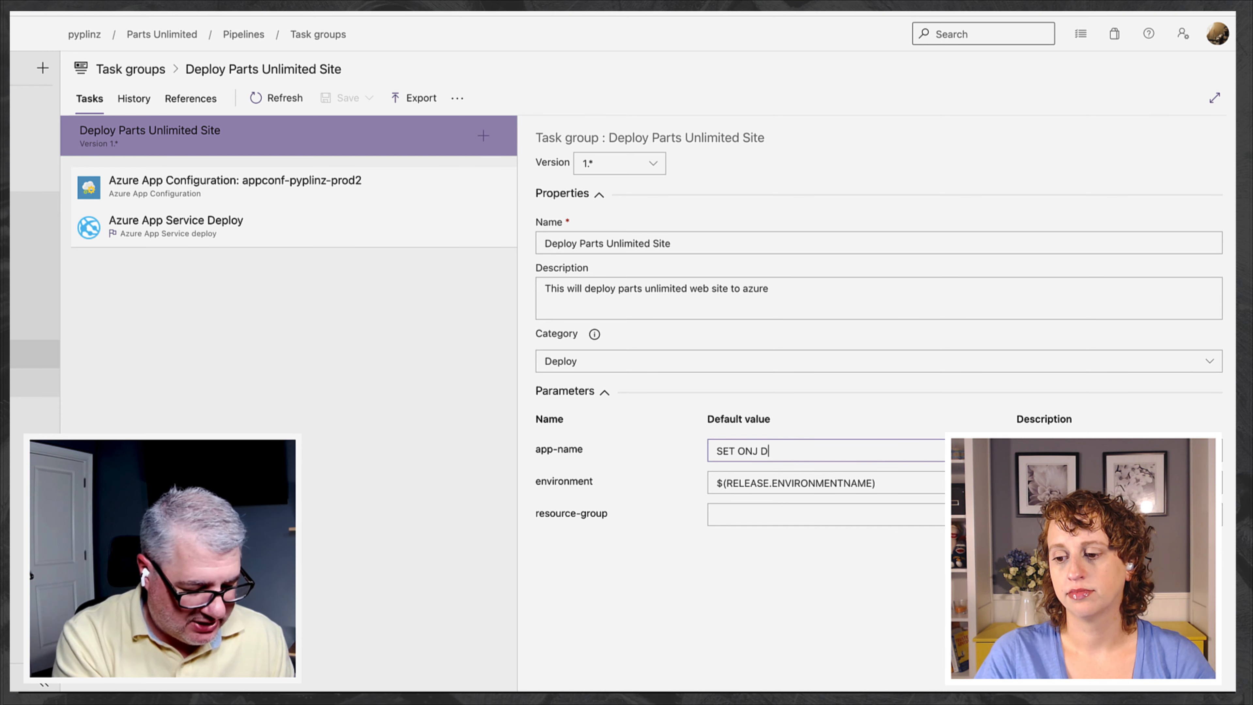
type("EPLOY")
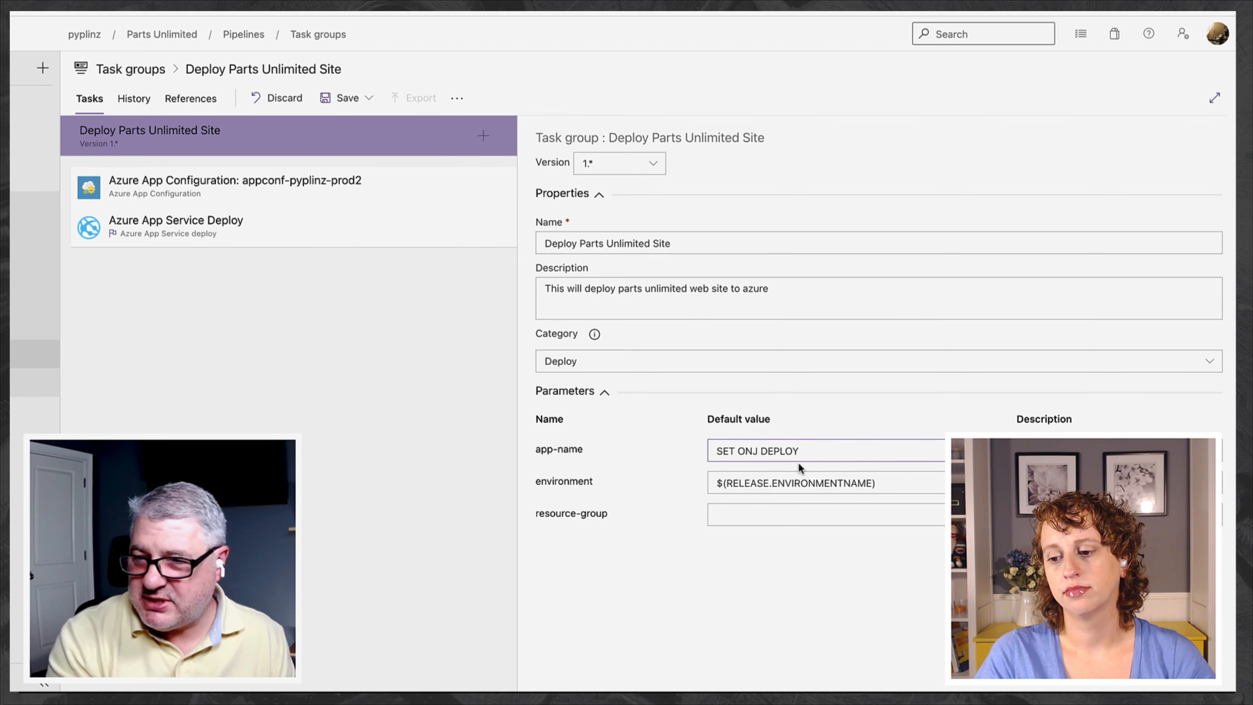
left_click(754, 451)
key("Delete")
Set the default value of the resource-group parameter to SET ON DEPLOY
left_click(758, 514)
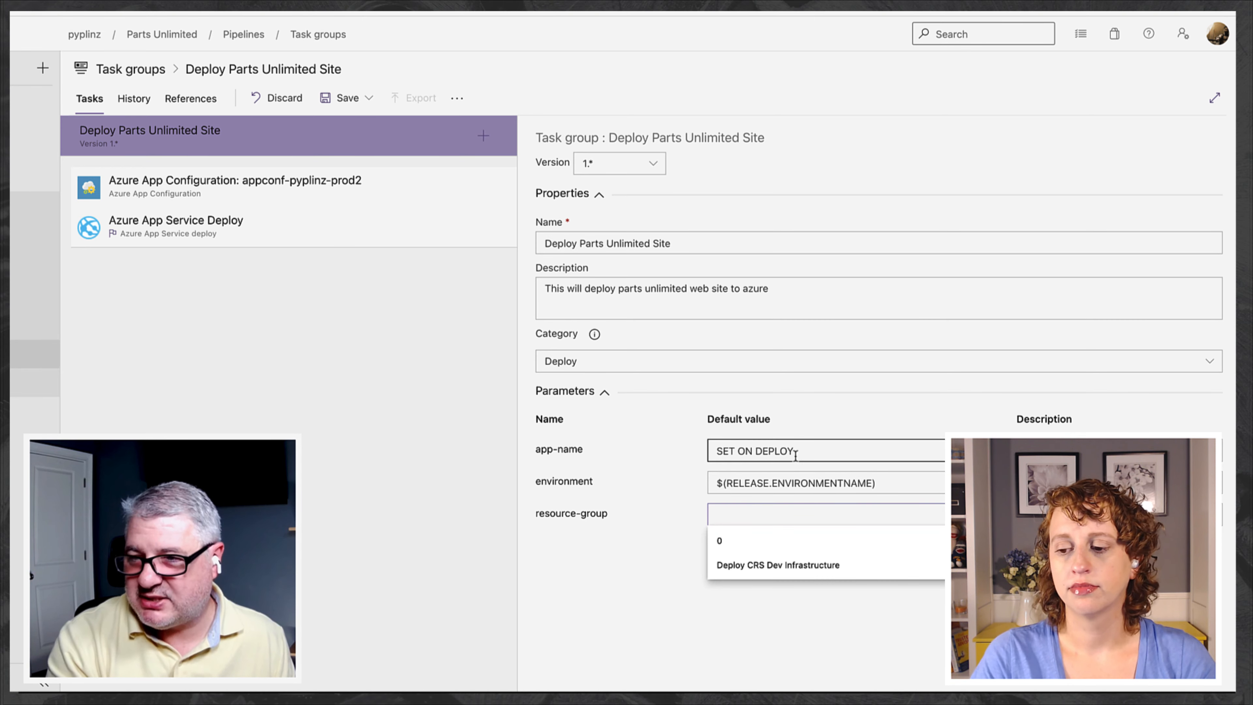
type("Se")
key("BackSpace")
type("ET ON")
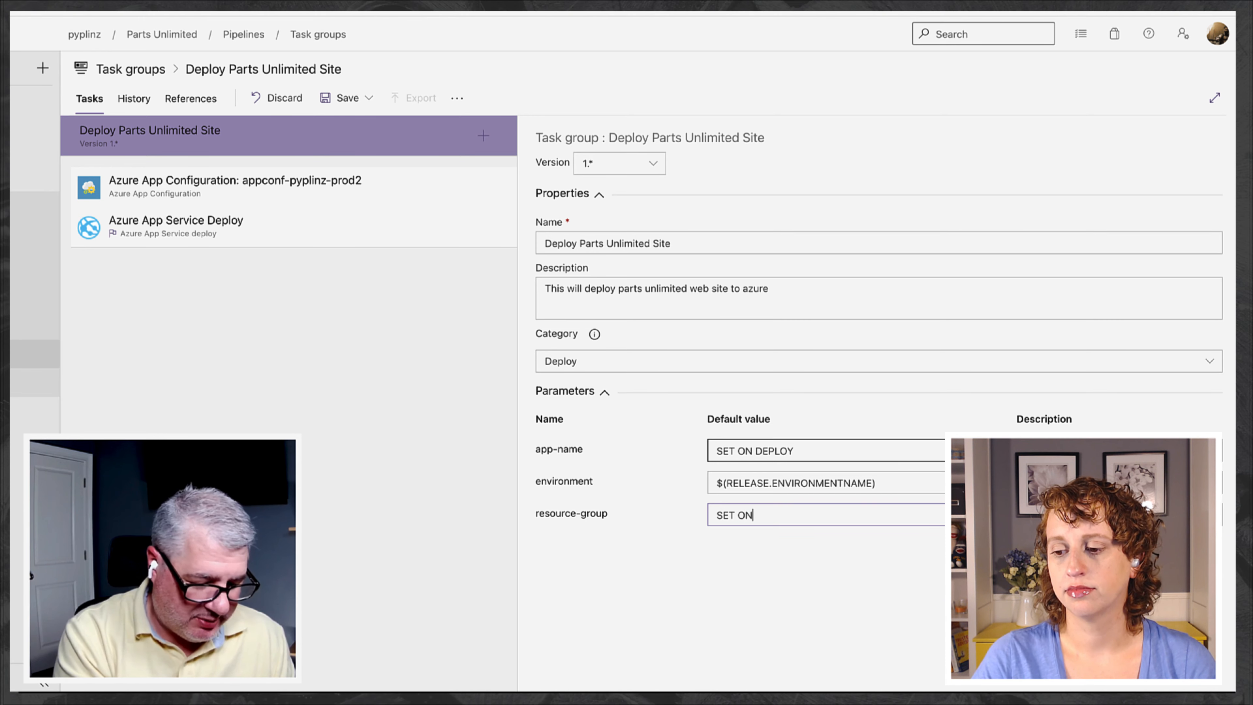
type(" DEPLOY")
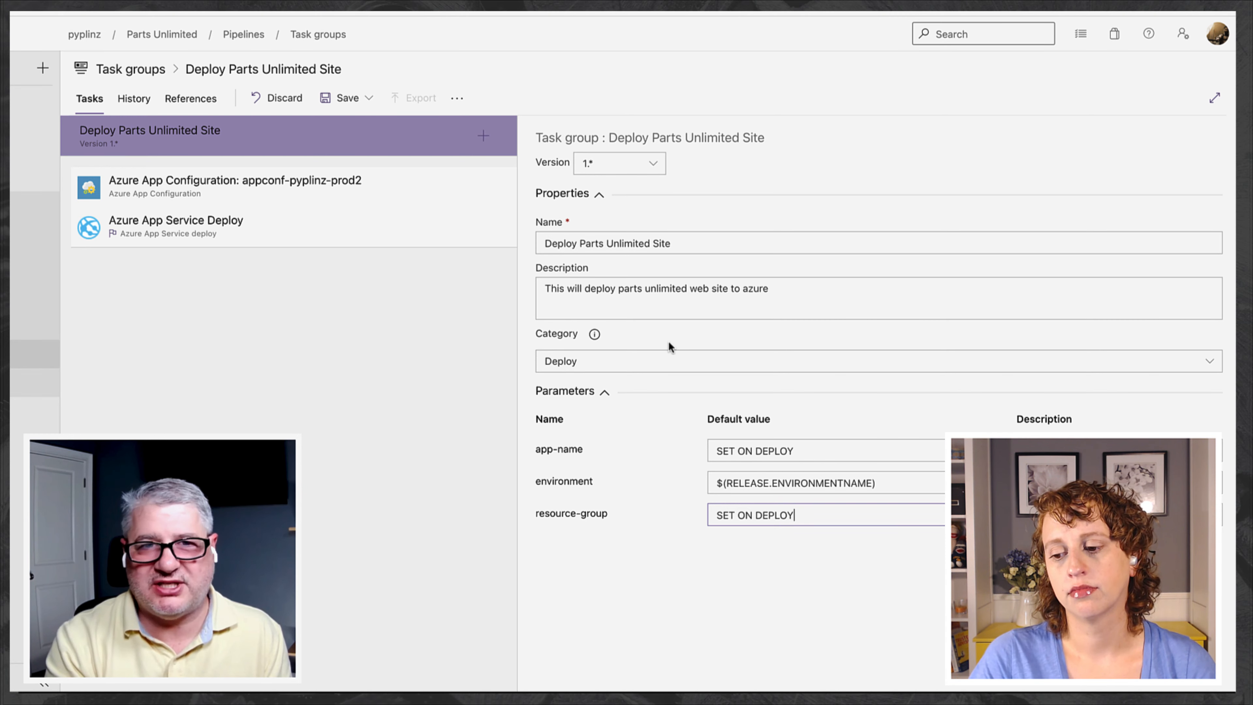
Save the task group's new parameter defaults without a comment
left_click(607, 300)
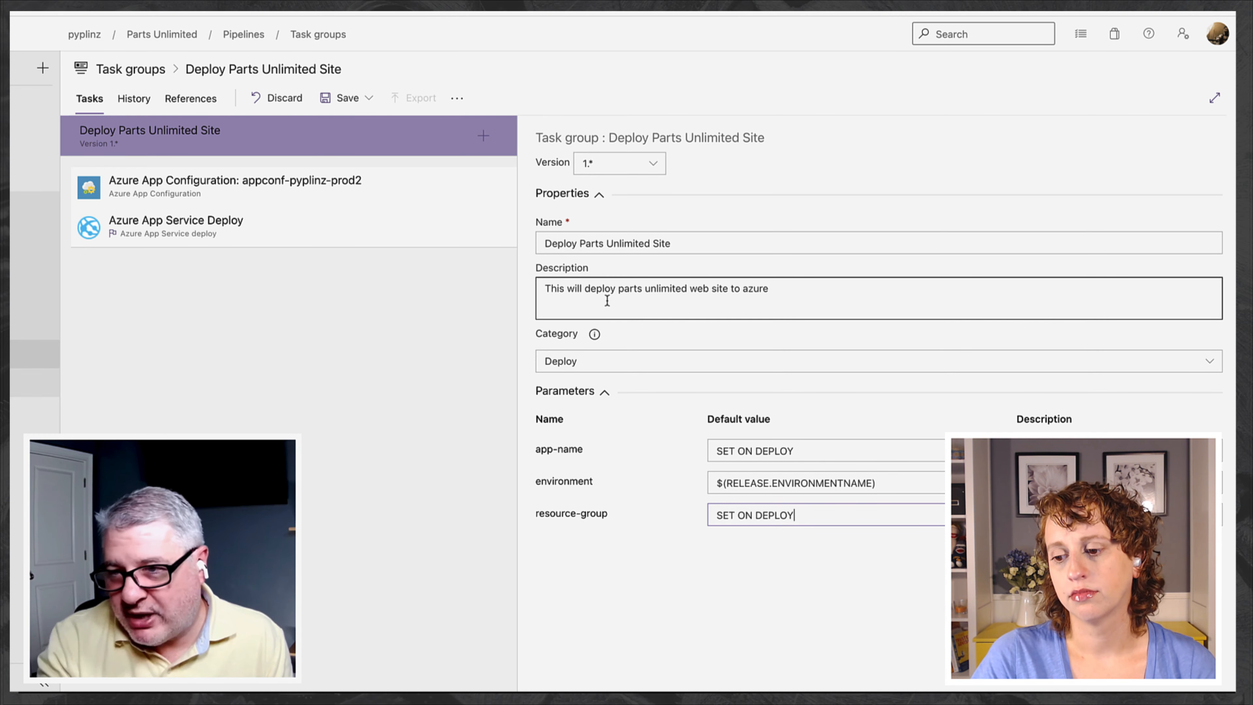
left_click(348, 98)
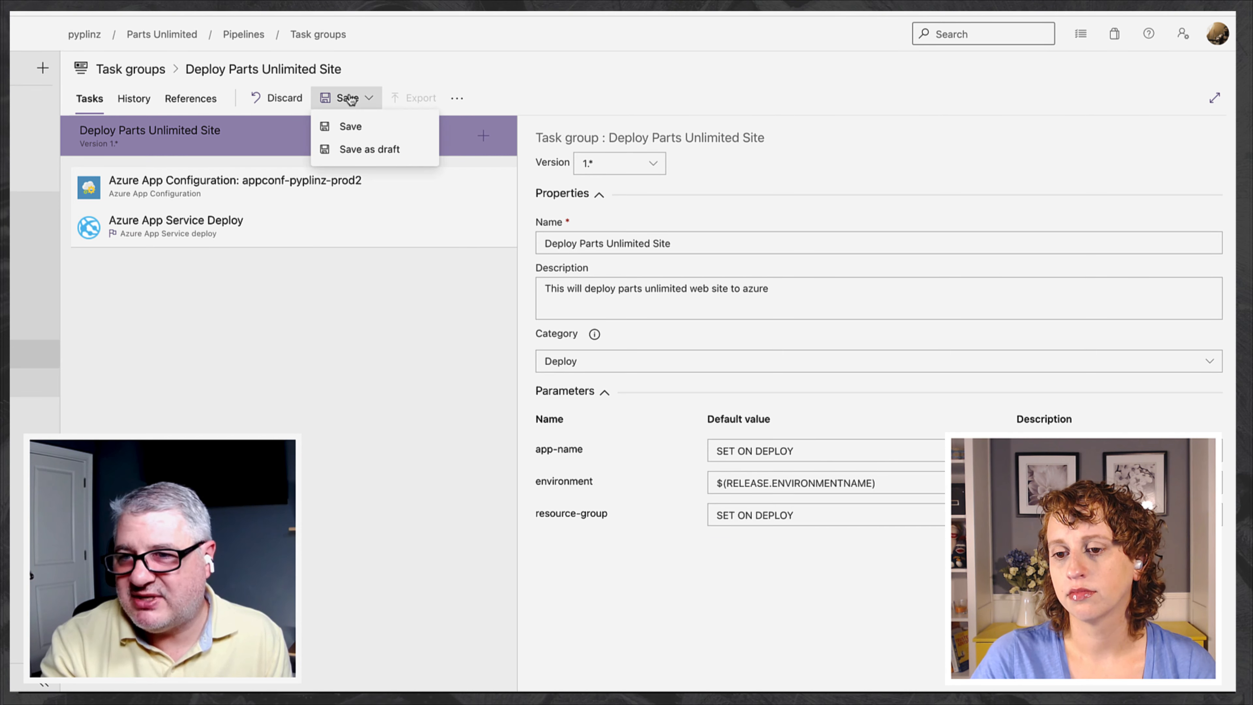
left_click(348, 126)
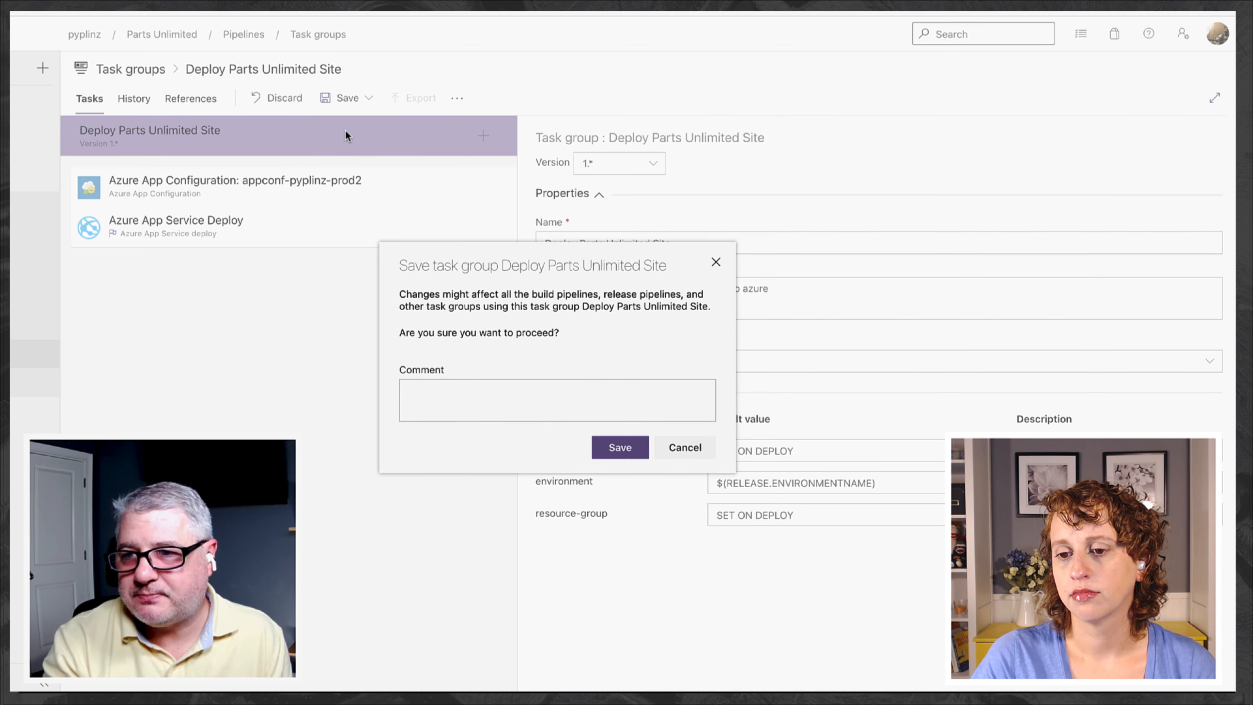
left_click(613, 448)
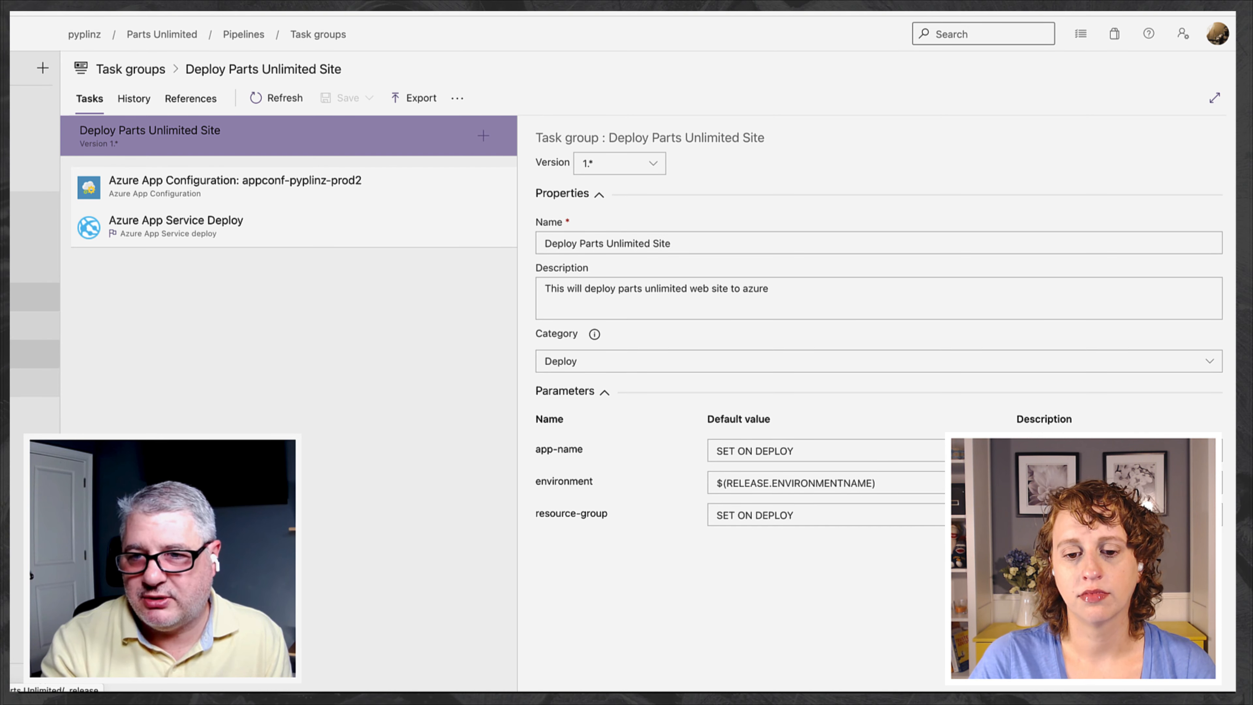
Create a release from the Deploy Parts Unlimited release pipeline with the PartsUnlimitedE2E artifact version 20200714.1
left_click(24, 297)
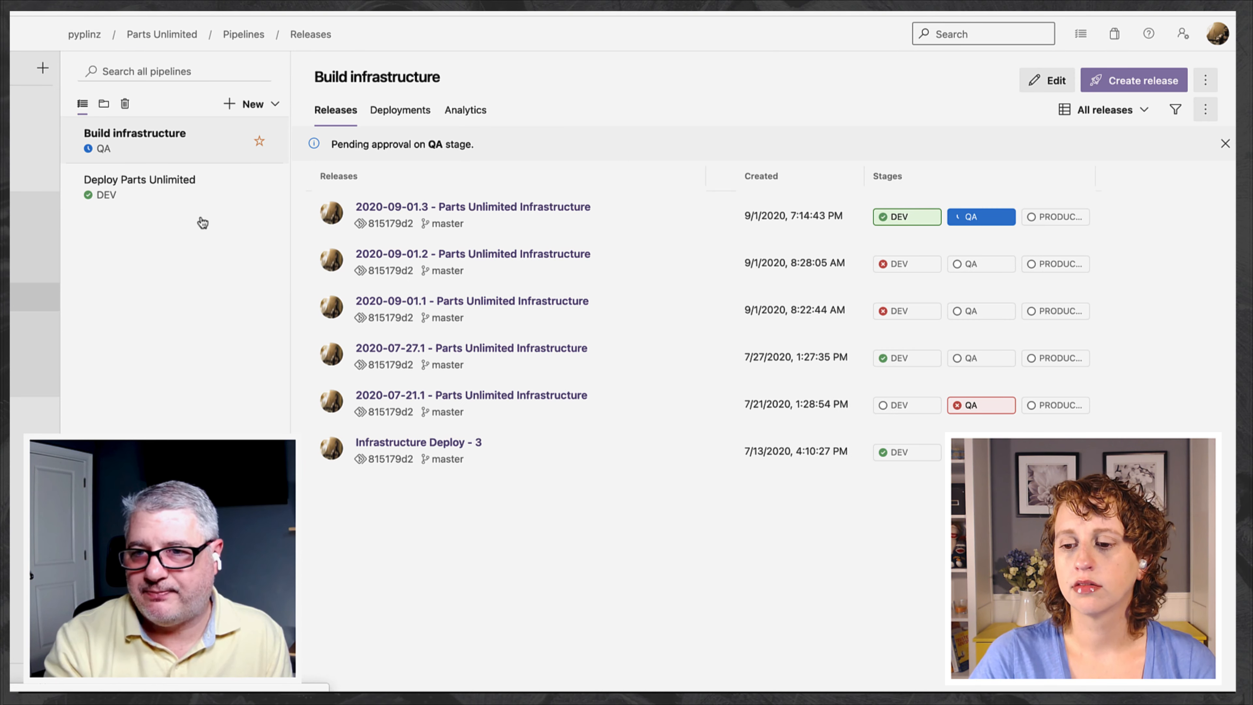
left_click(180, 187)
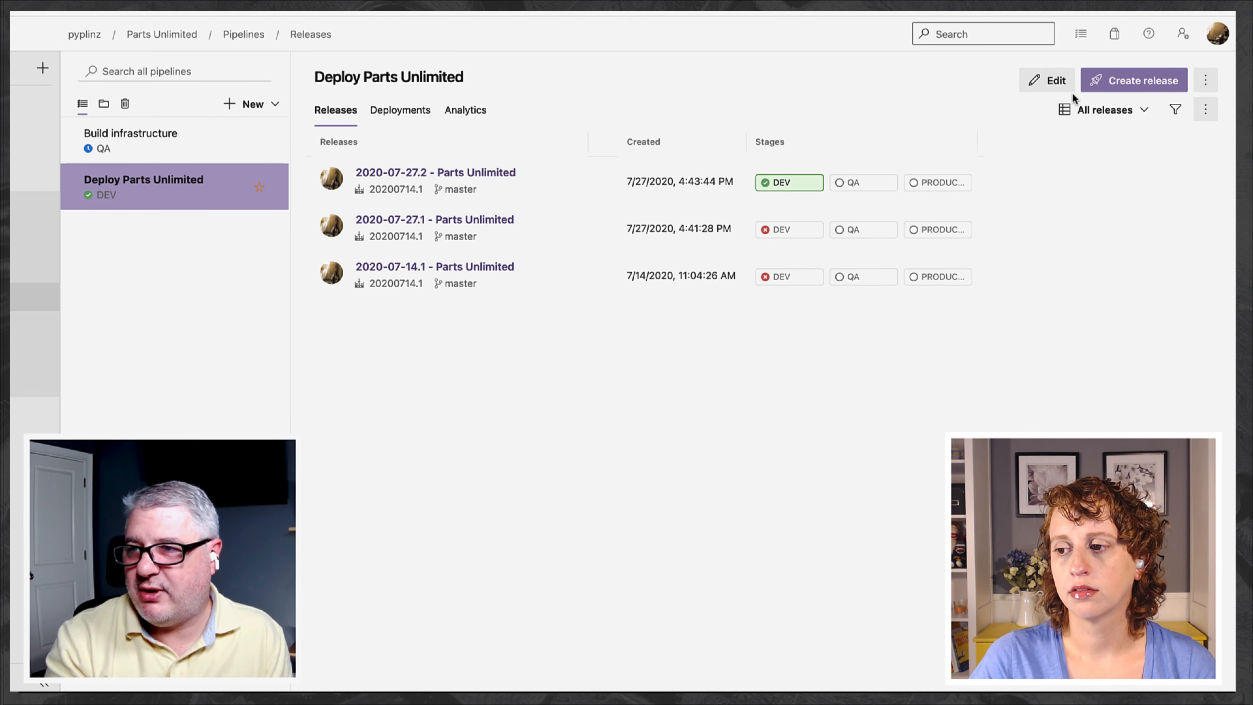
left_click(1132, 83)
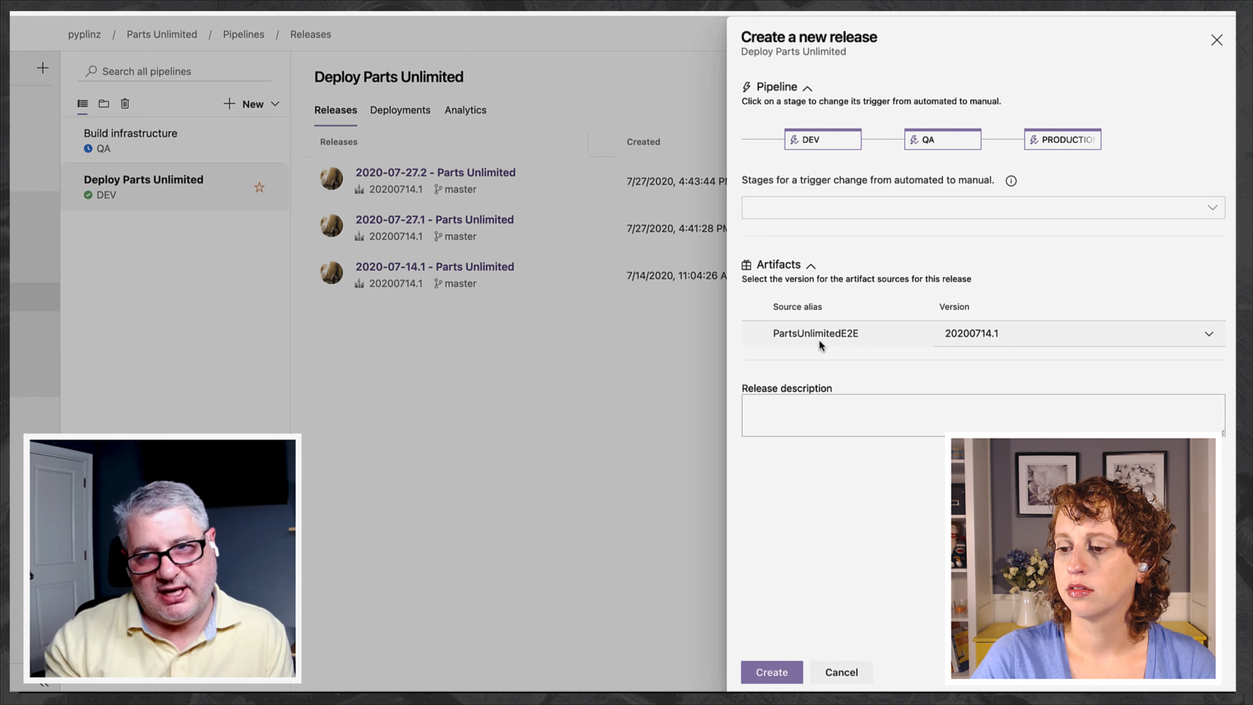
left_click(772, 671)
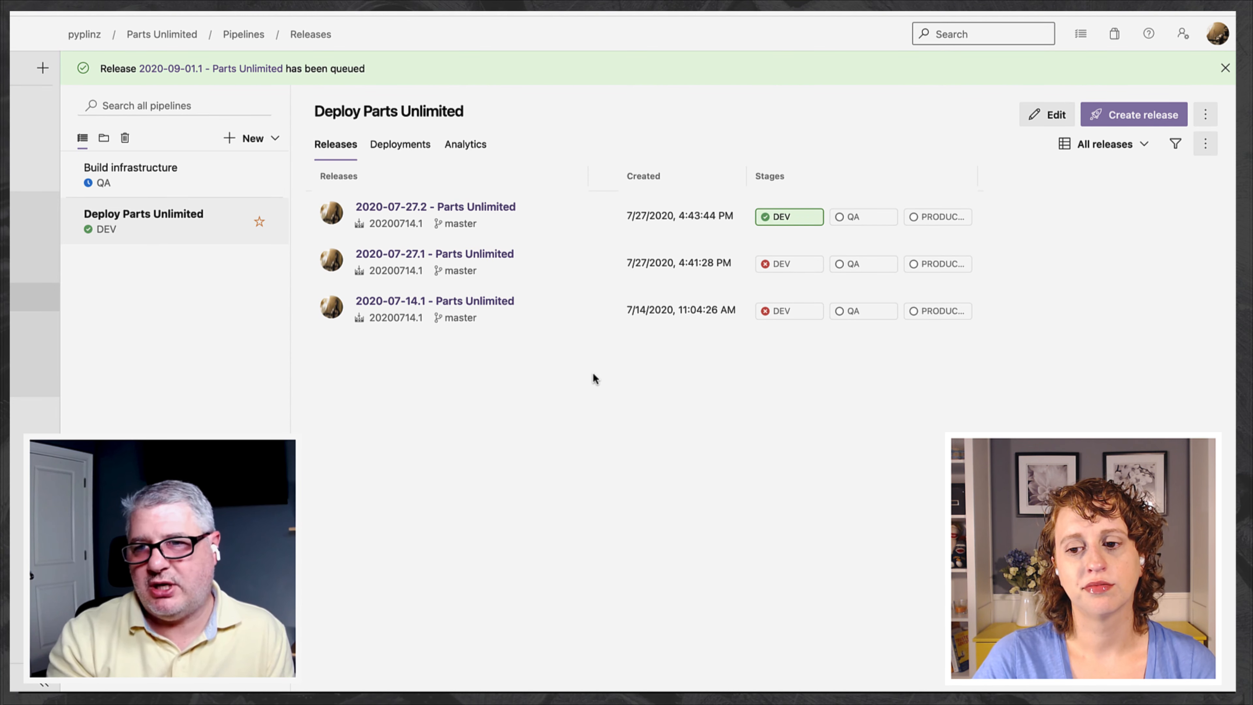
Open the newly queued Parts Unlimited release and view the deployment logs of its DEV stage
left_click(278, 74)
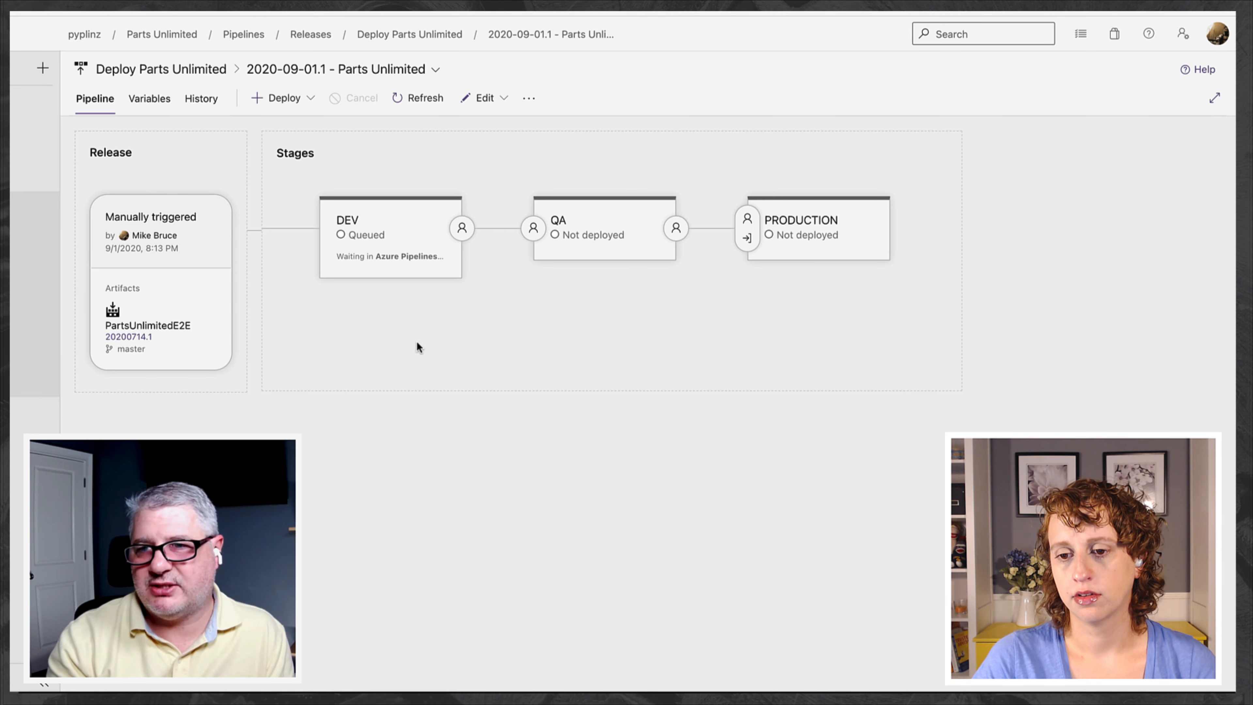
left_click(366, 237)
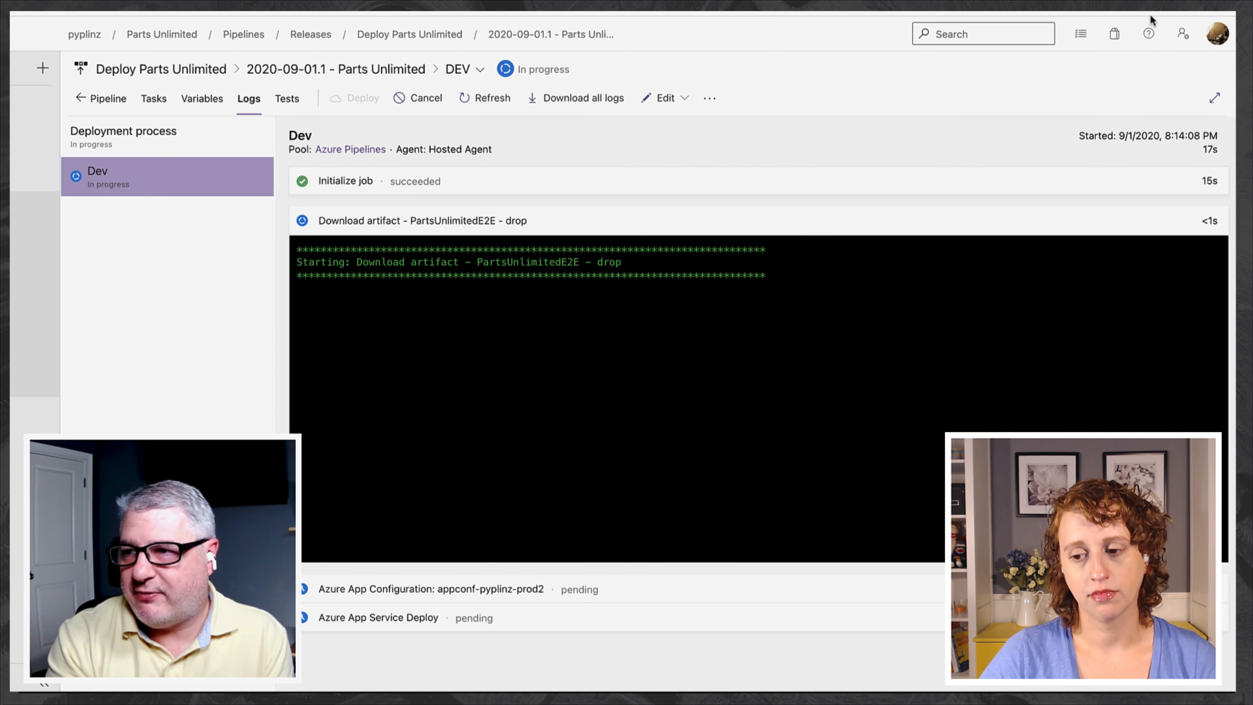
right_click(1140, 12)
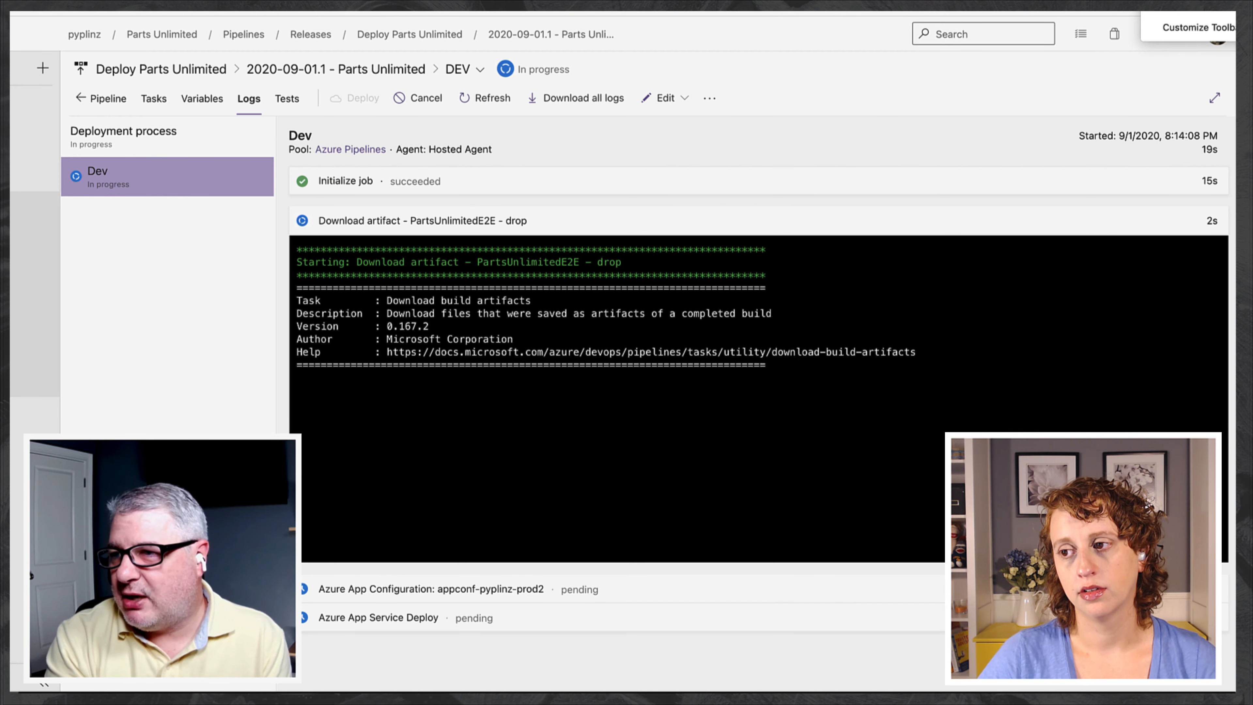
left_click(1103, 11)
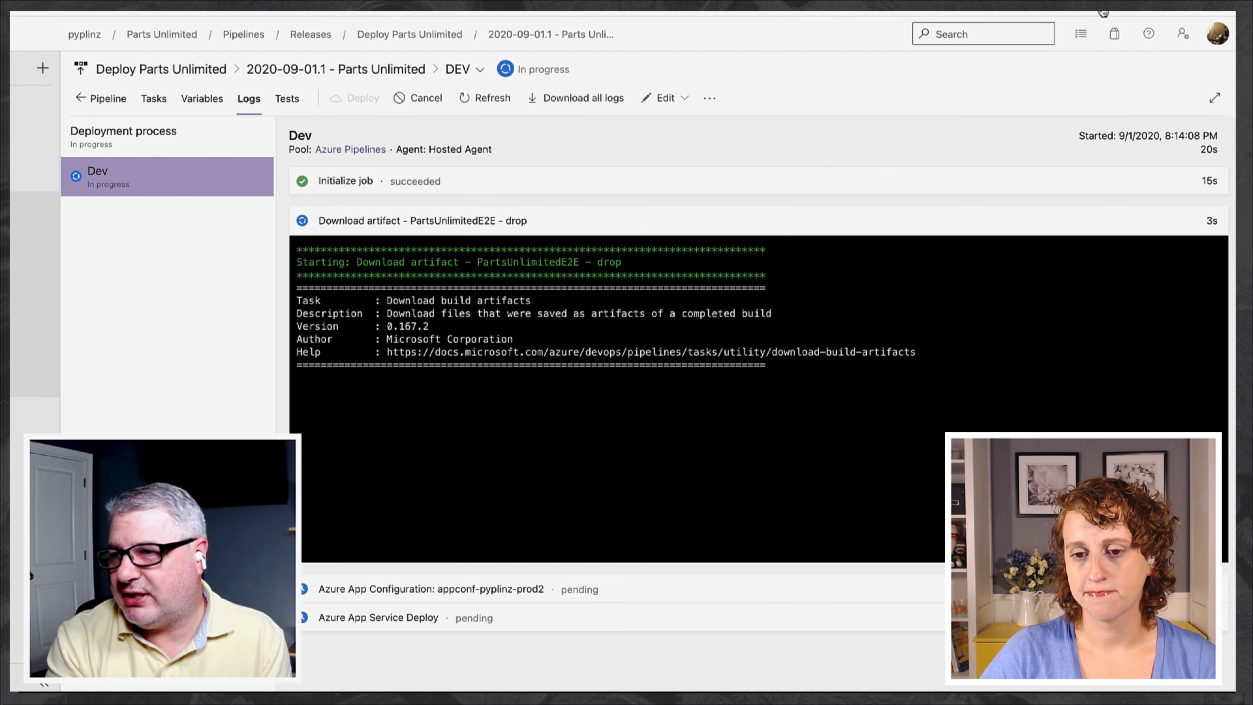
right_click(1114, 33)
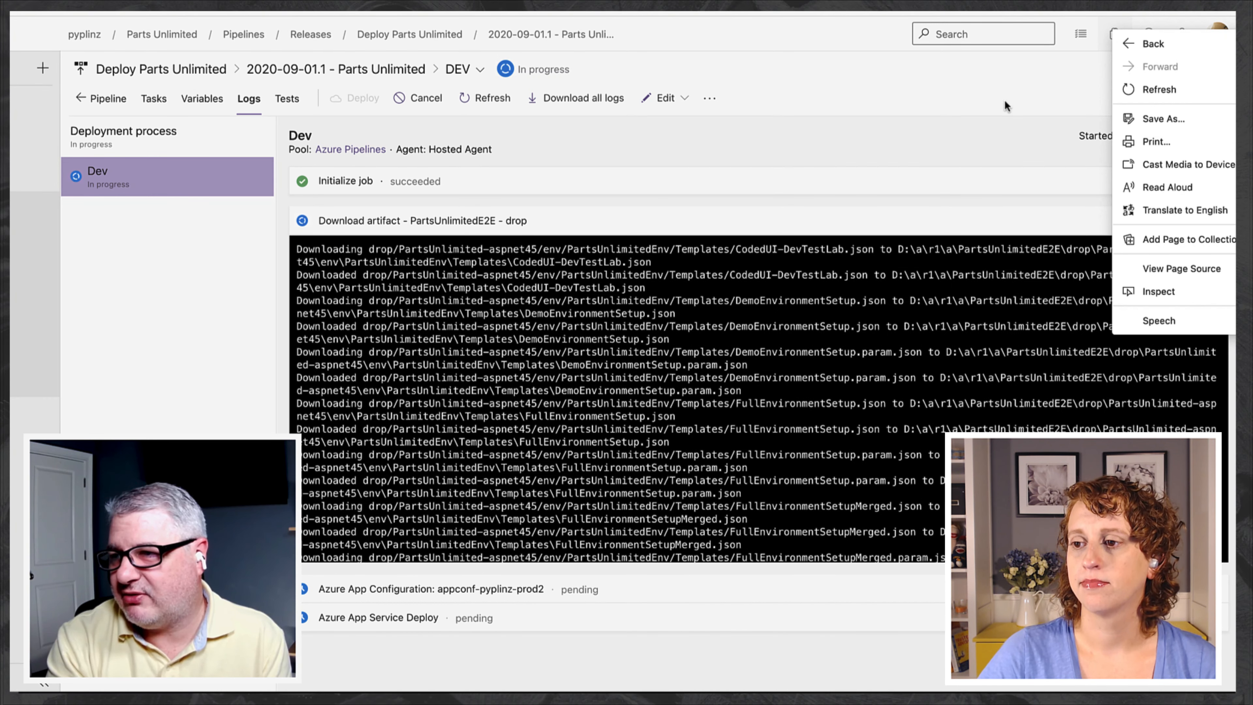
left_click(1001, 94)
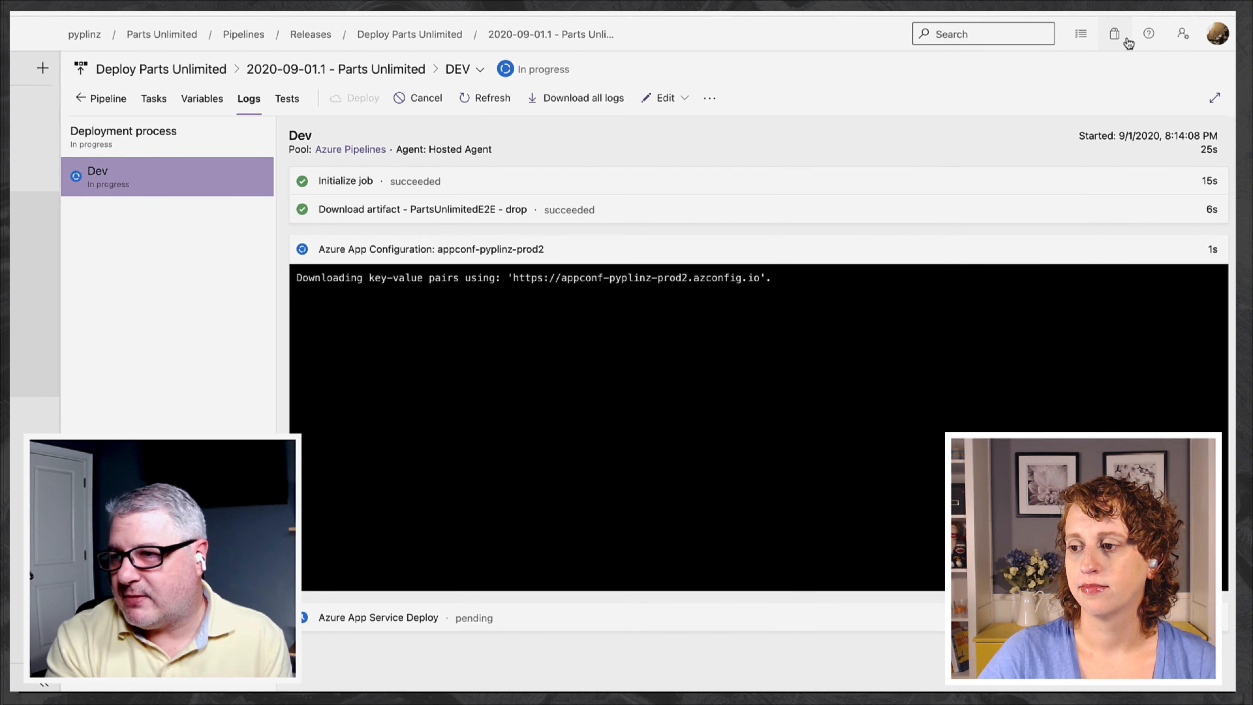
Open the Azure DevOps extensions in the Visual Studio Marketplace and search for "service prinicpal"
left_click(1116, 35)
left_click(1082, 72)
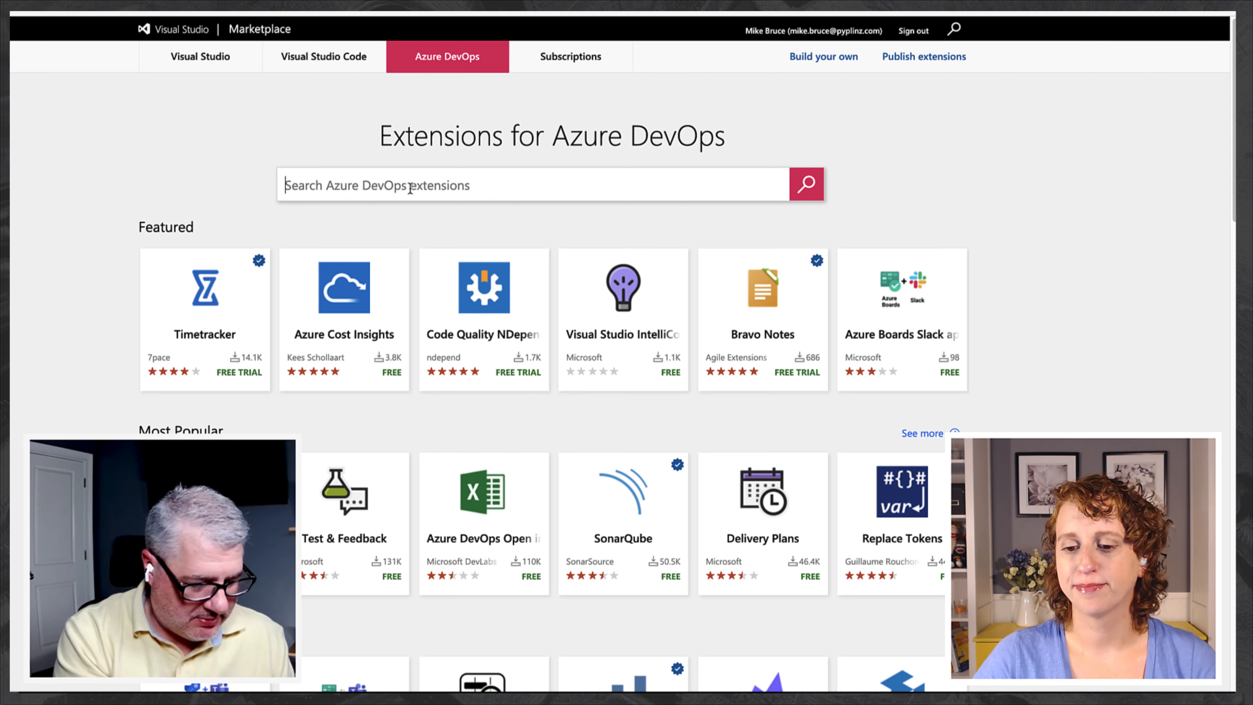
type("service c")
type("os")
key("BackSpace")
key("BackSpace")
key("BackSpace")
type("prini")
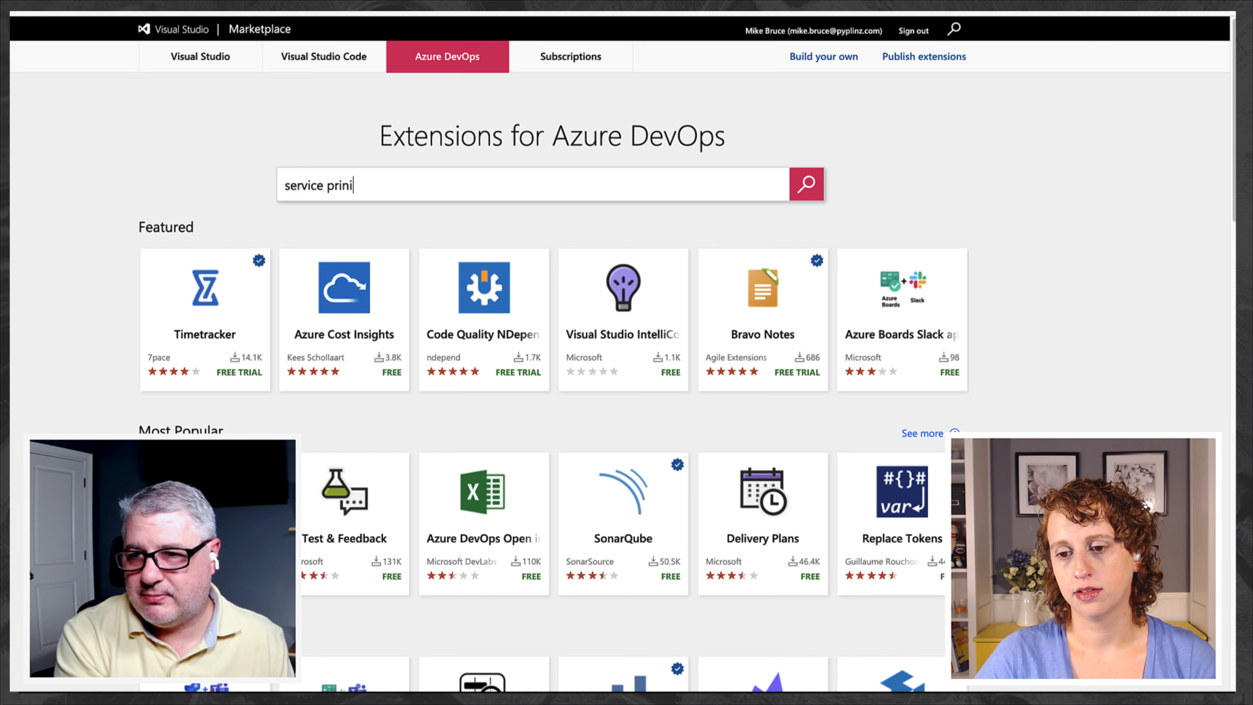
type("cpal")
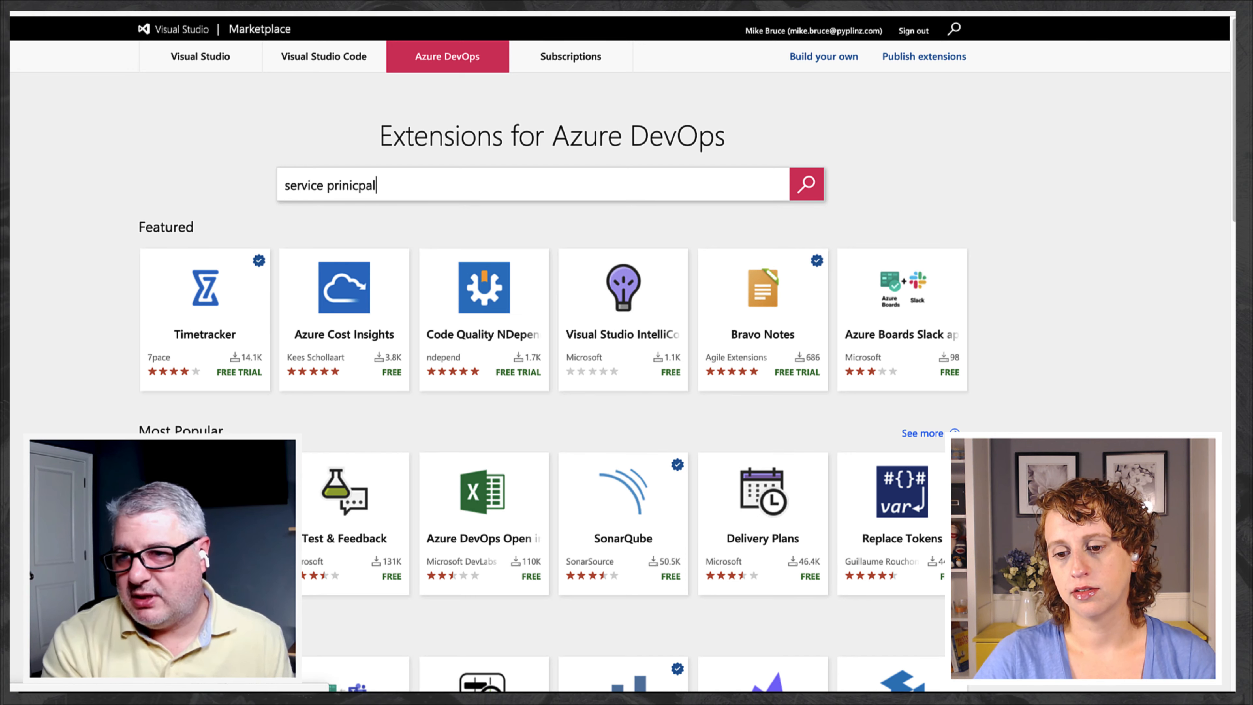
key("Return")
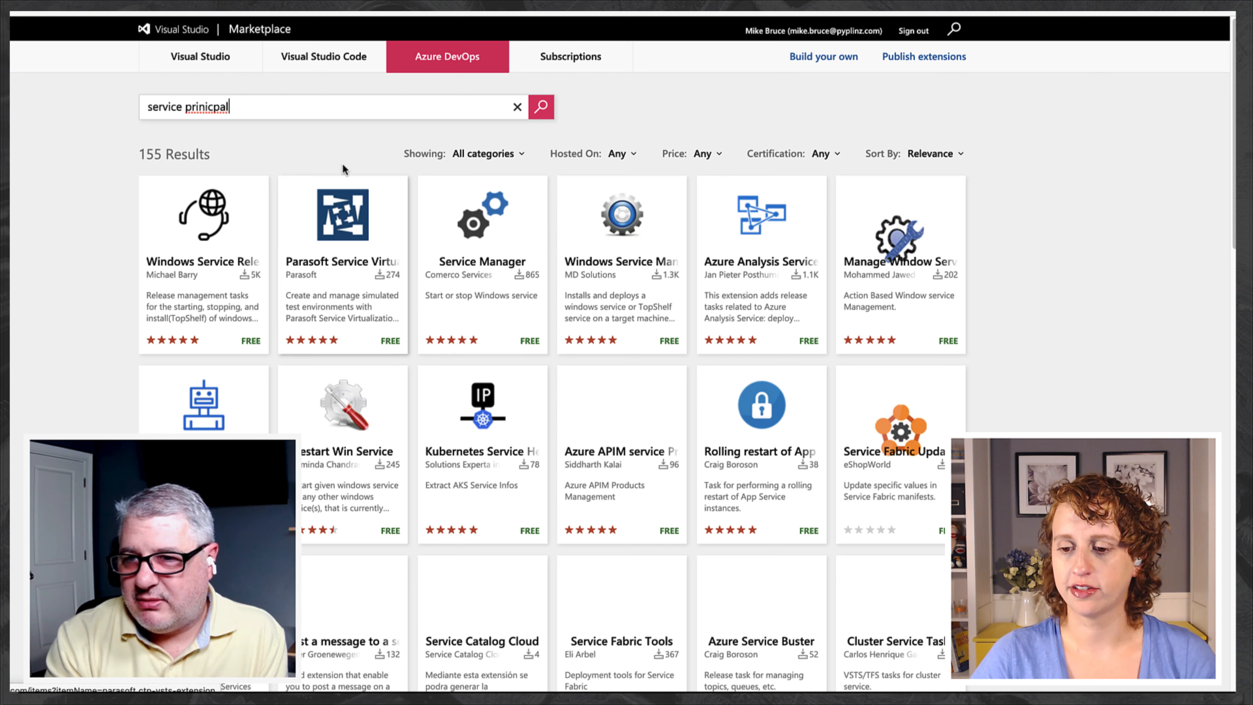
Search the marketplace for "service connection" and look through the listed extensions
double_click(211, 110)
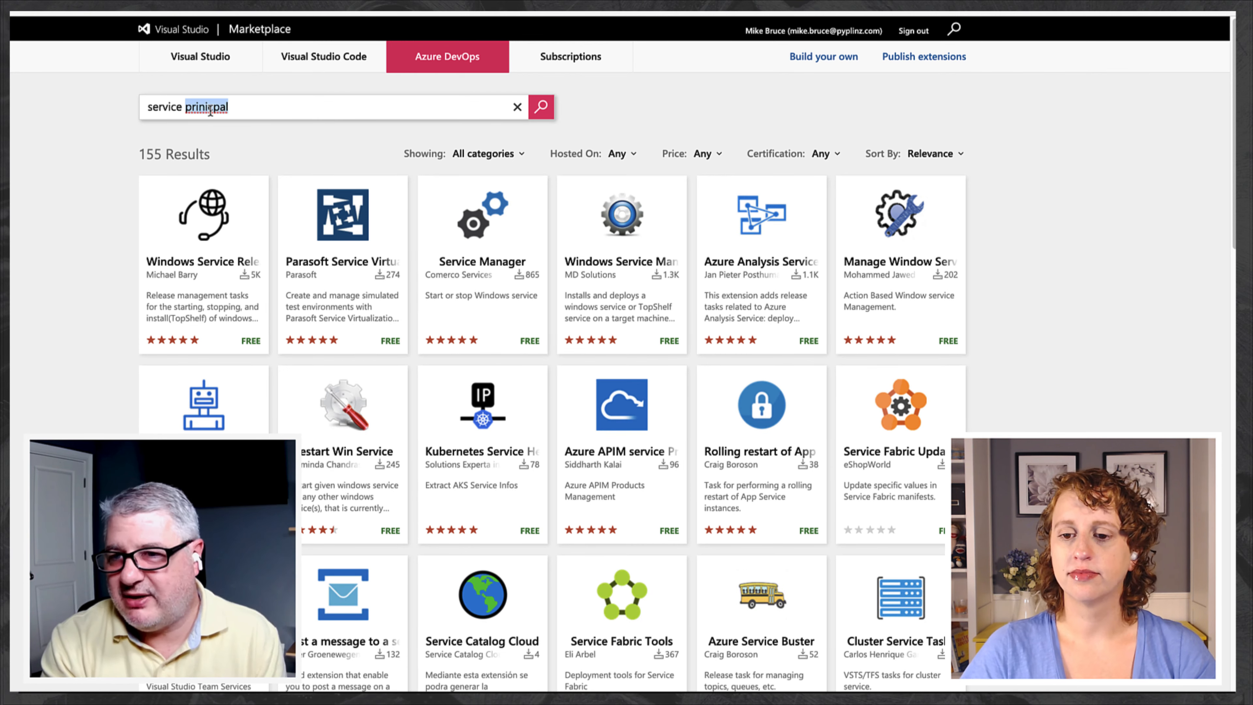
type("connection")
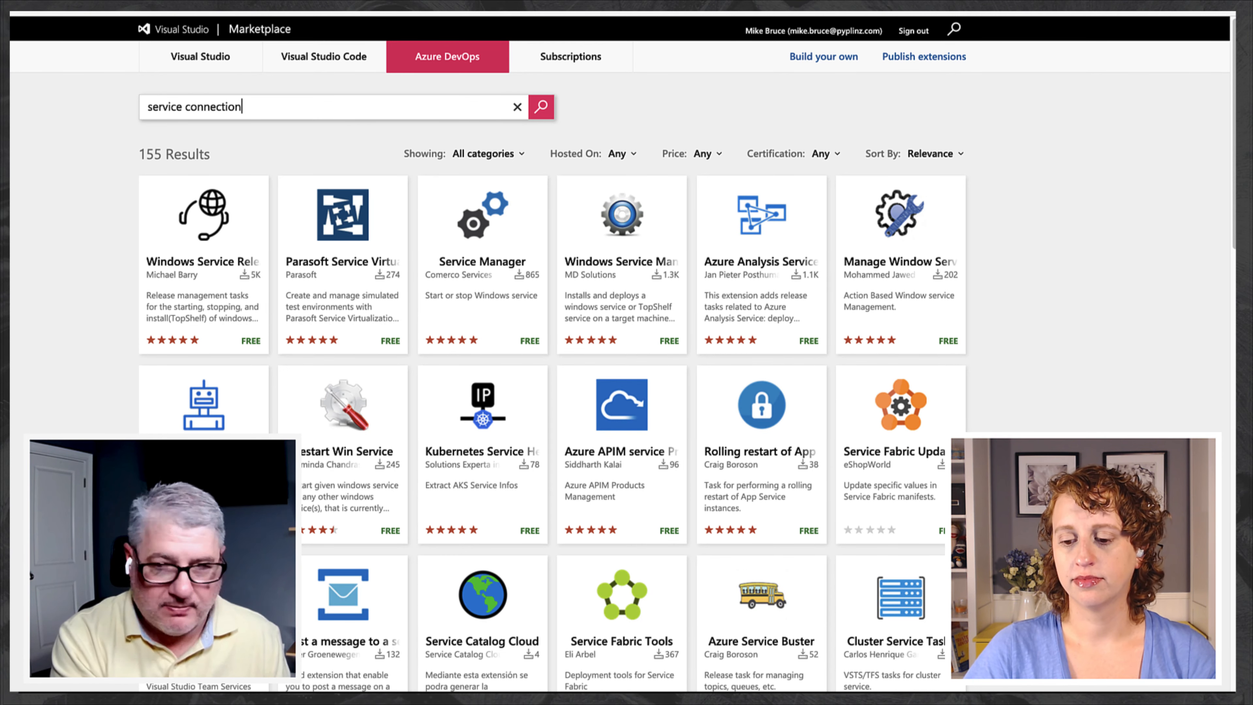
key("Return")
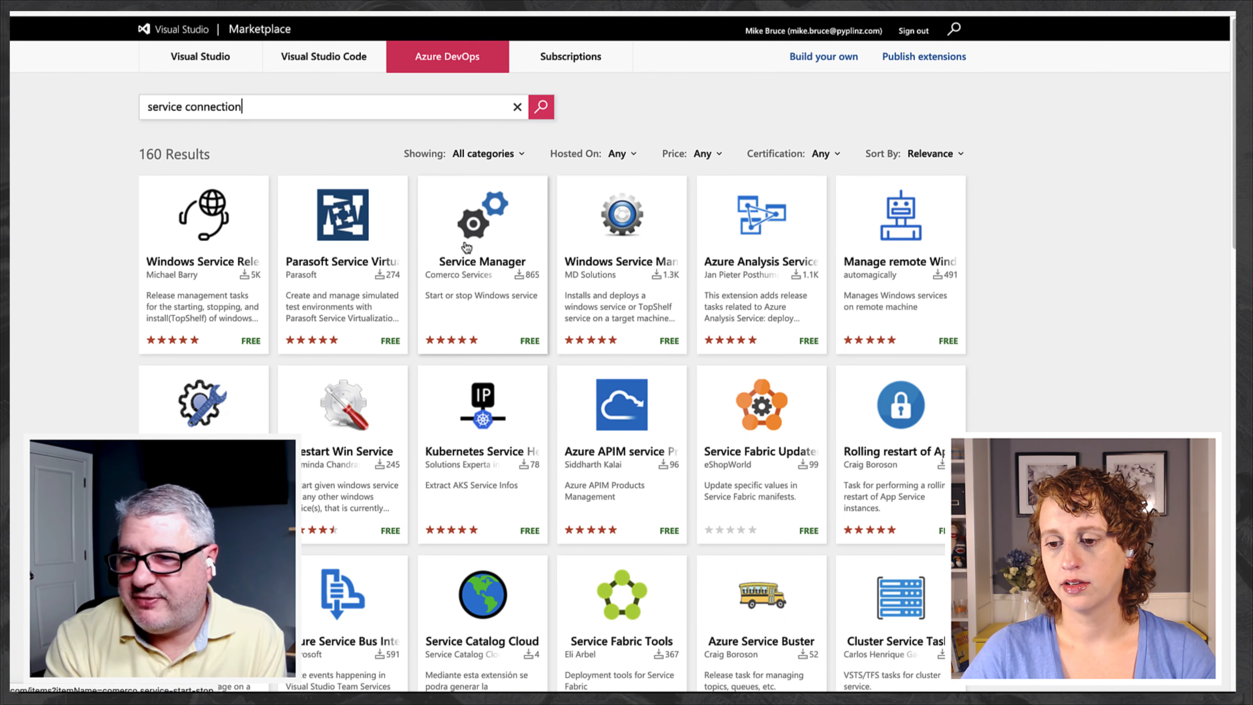
scroll(404, 345, "down", 6)
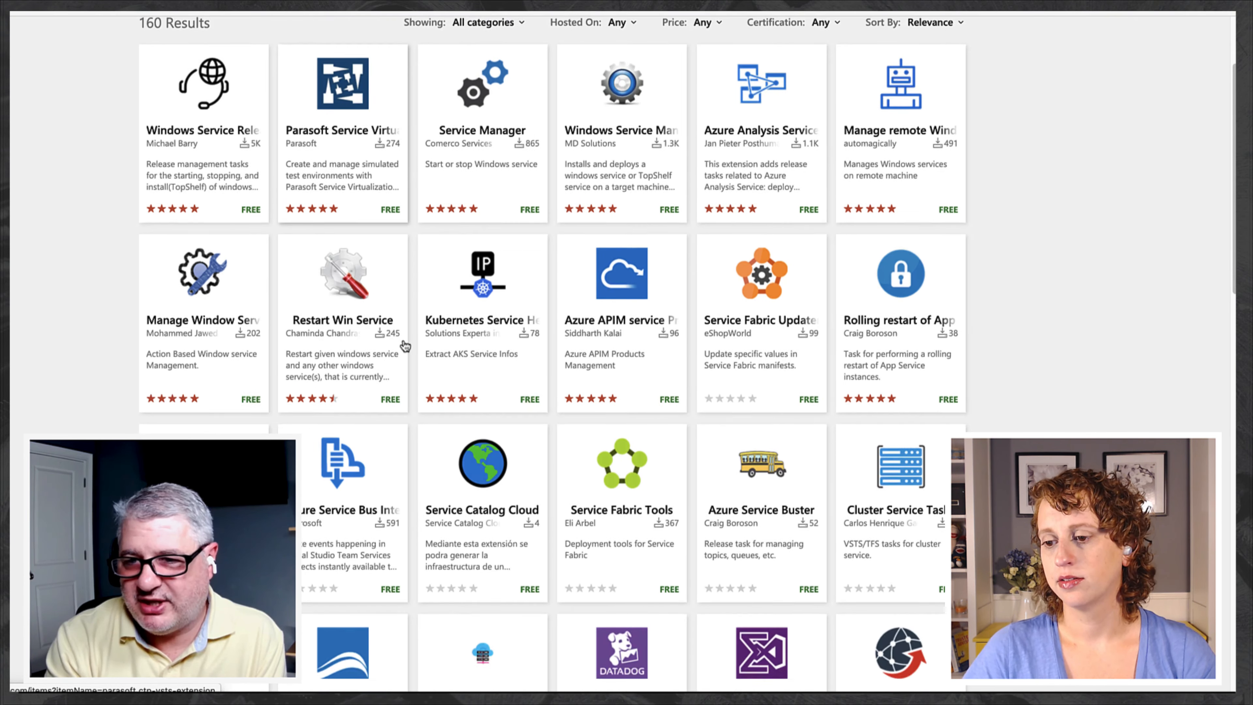
scroll(404, 345, "down", 2)
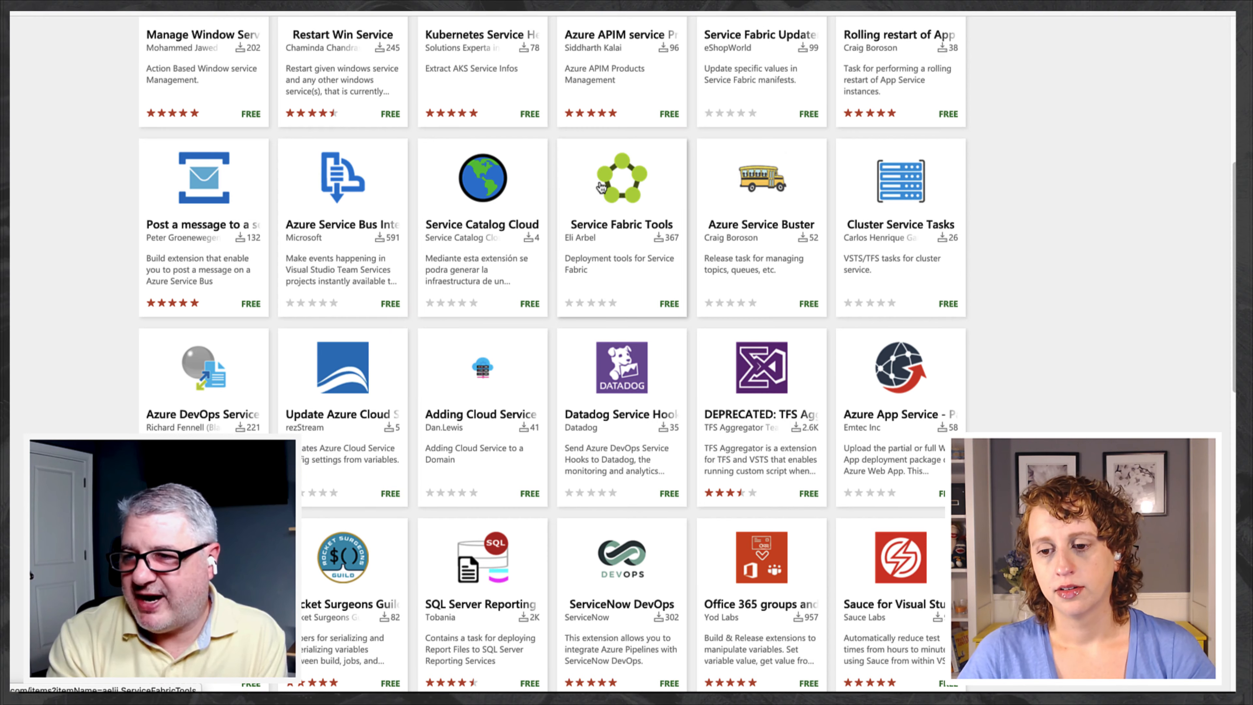
scroll(600, 187, "down", 1)
scroll(601, 187, "up", 8)
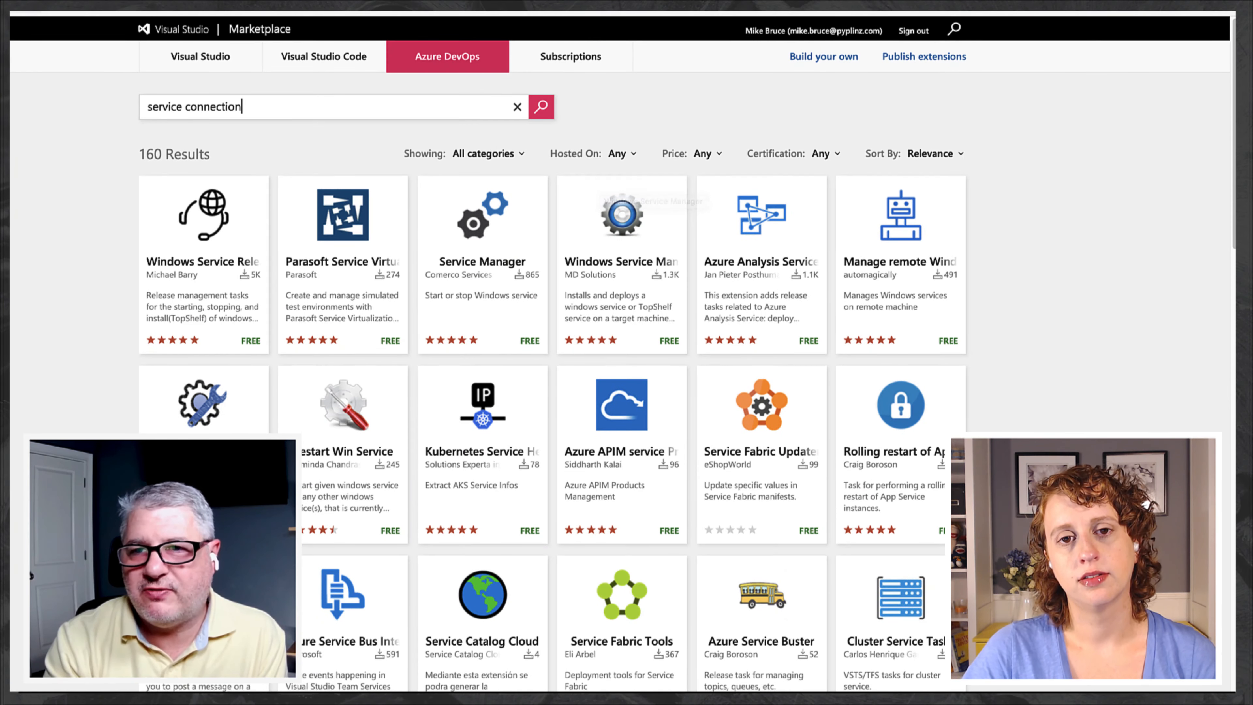
Return to Azure DevOps, open the Parts Unlimited project's service connections and bring up the types available for a new connection
right_click(11, 12)
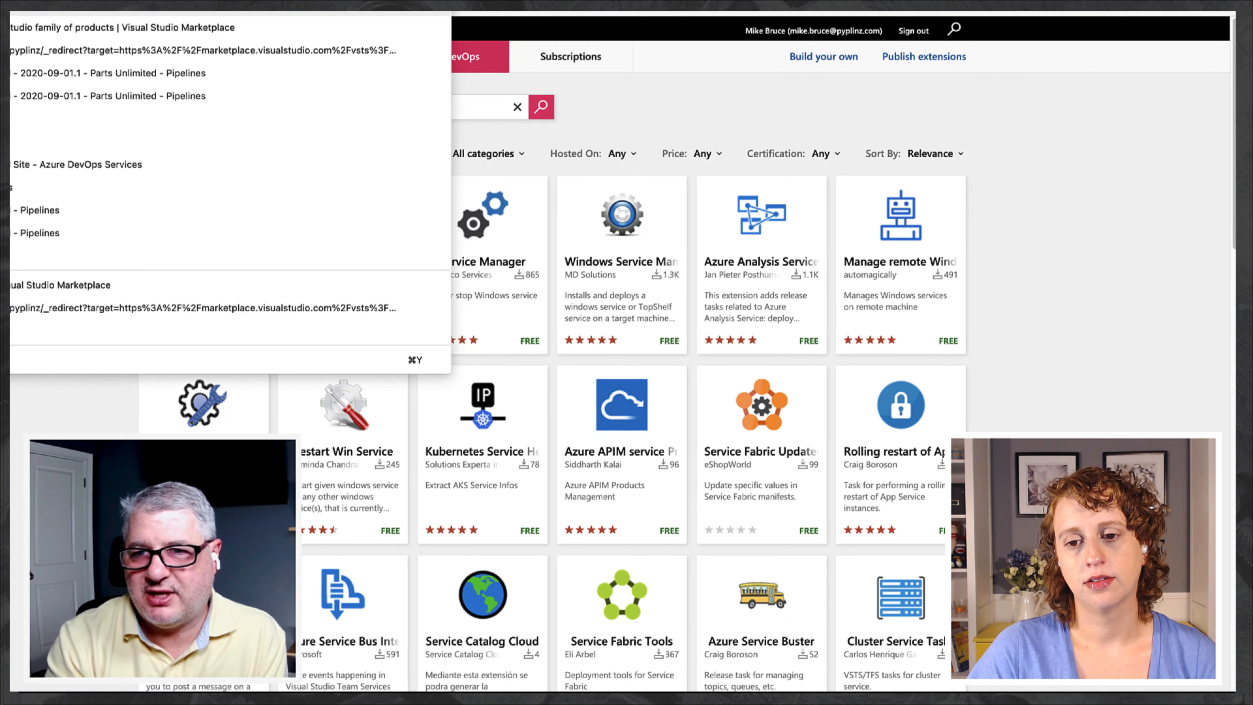
left_click(20, 73)
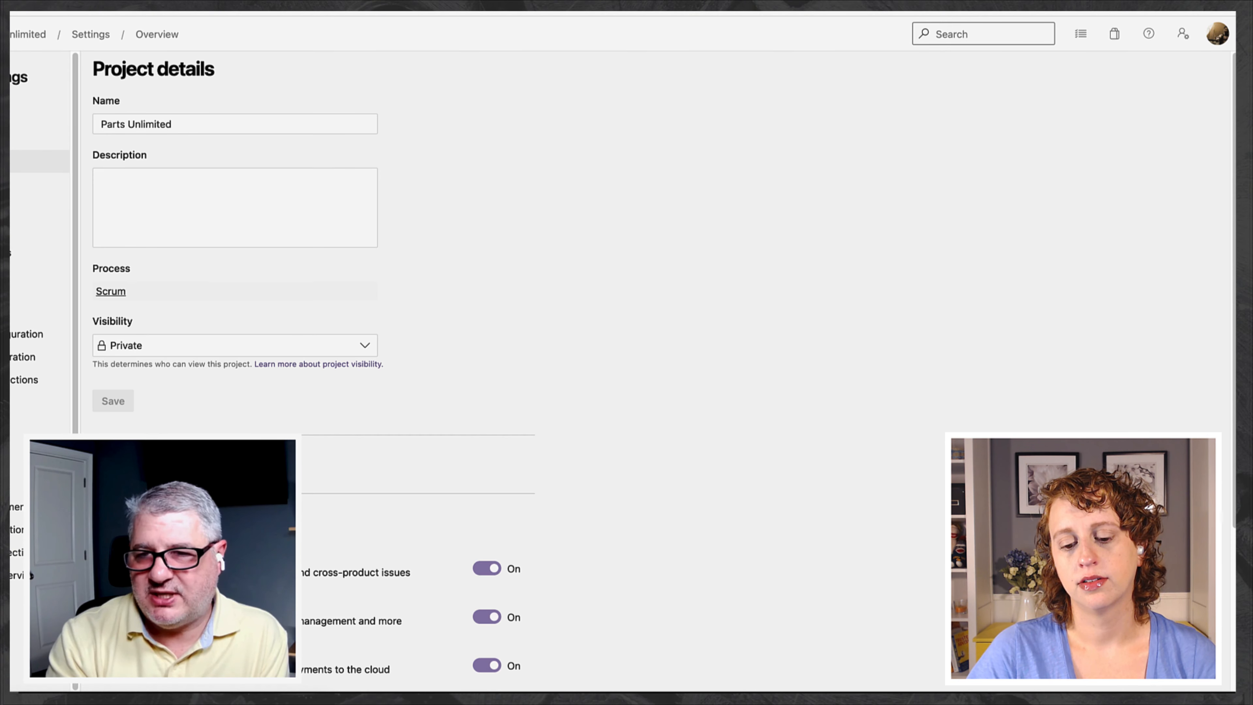
left_click(18, 553)
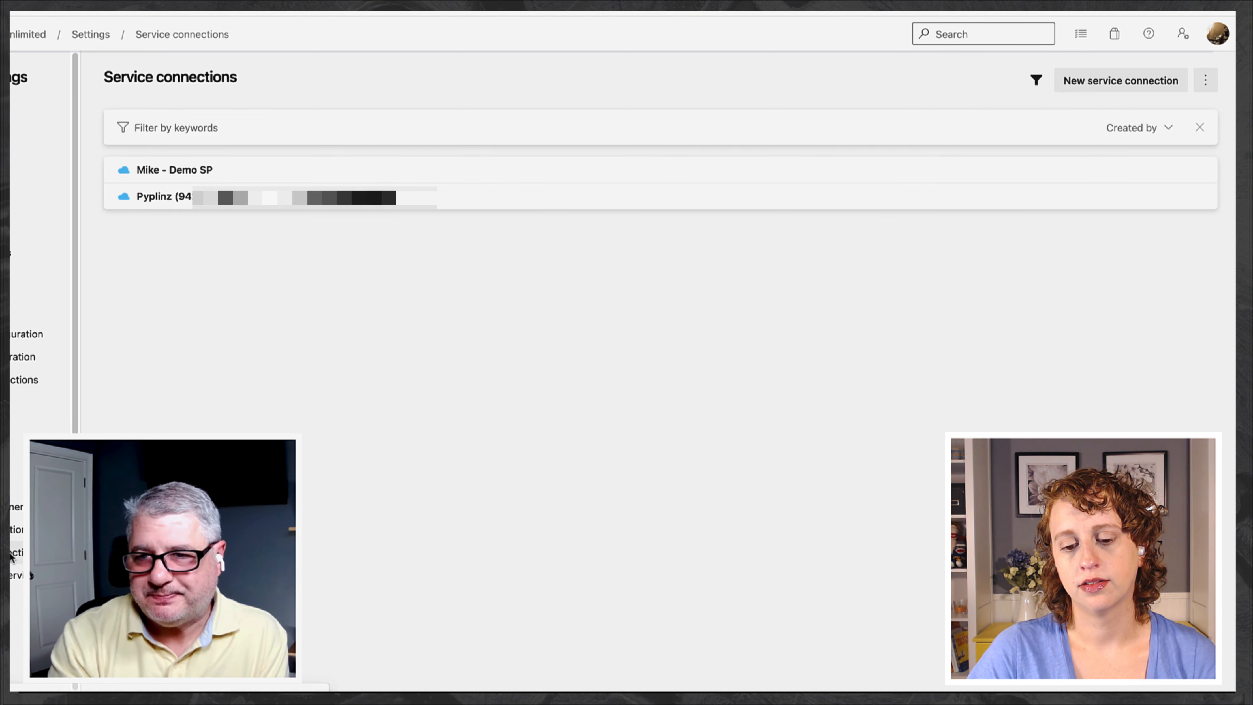
left_click(1107, 87)
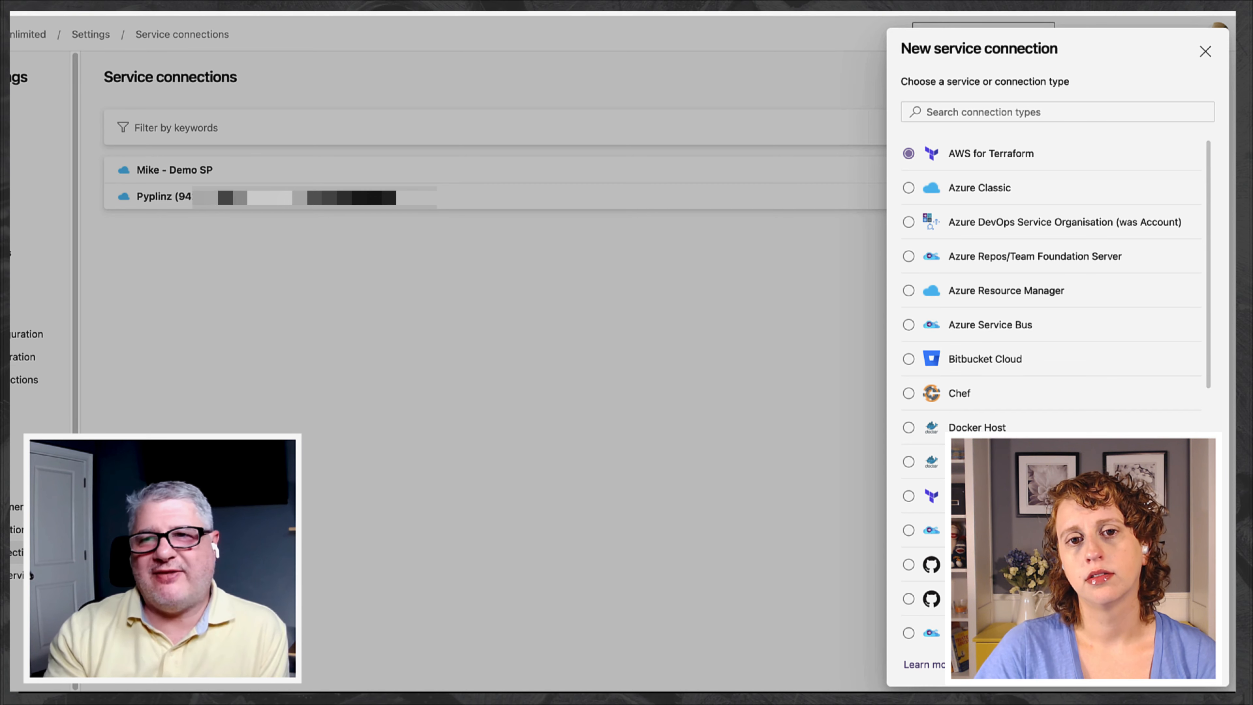
Look through the available service connection types down to Kubernetes and close the new service connection form
scroll(1050, 296, "down", 5)
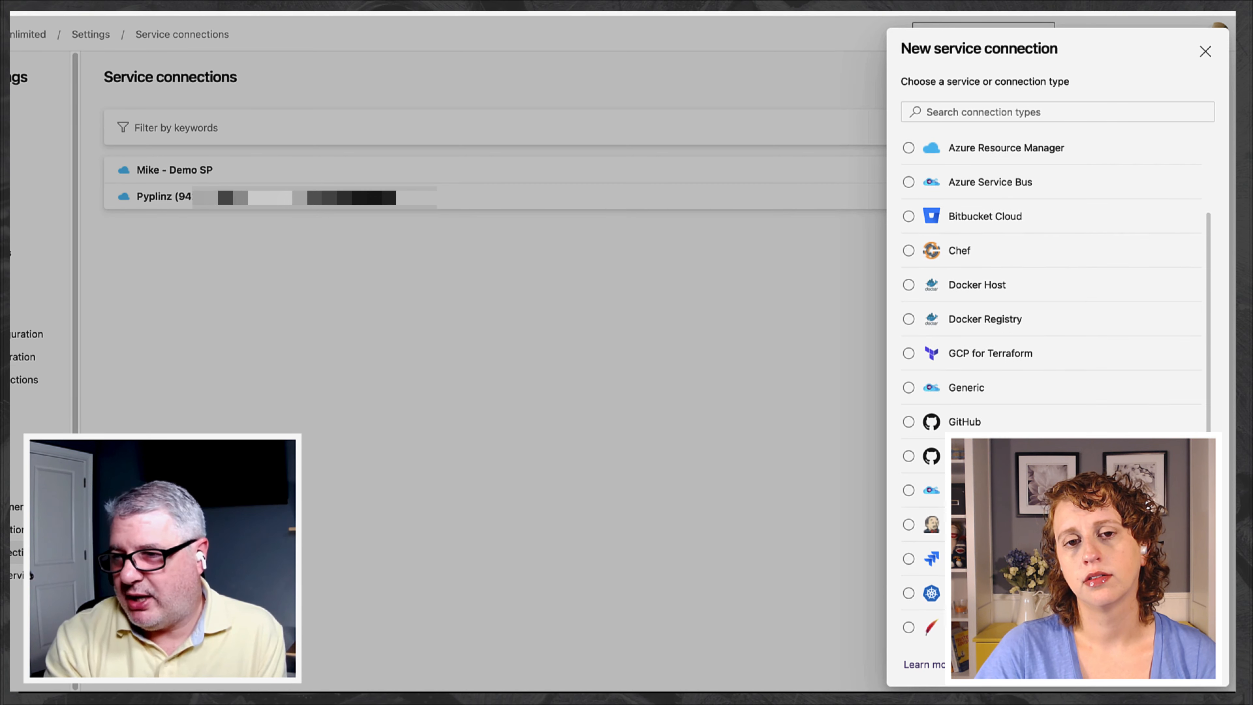
left_click(909, 480)
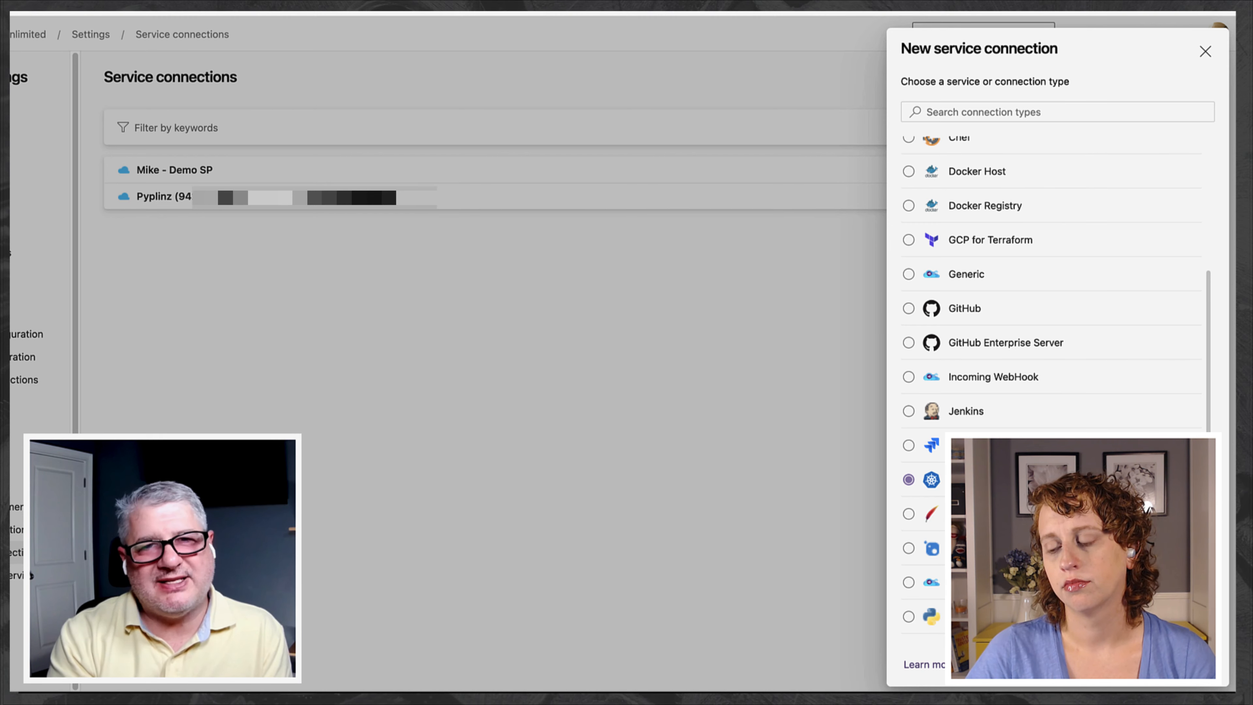
left_click(1205, 52)
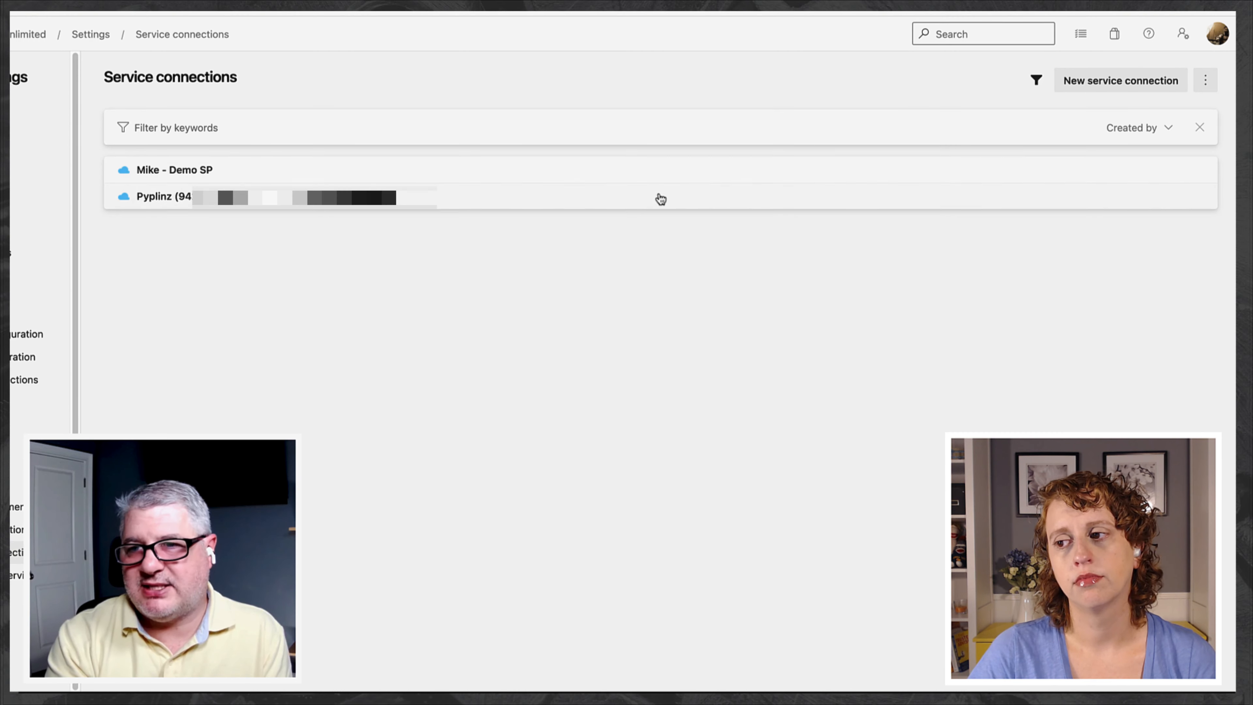
Open the Deploy Parts Unlimited release pipeline and view the DEV stage logs of release 2020-09-01.1
mouse_move(10, 233)
left_click(12, 302)
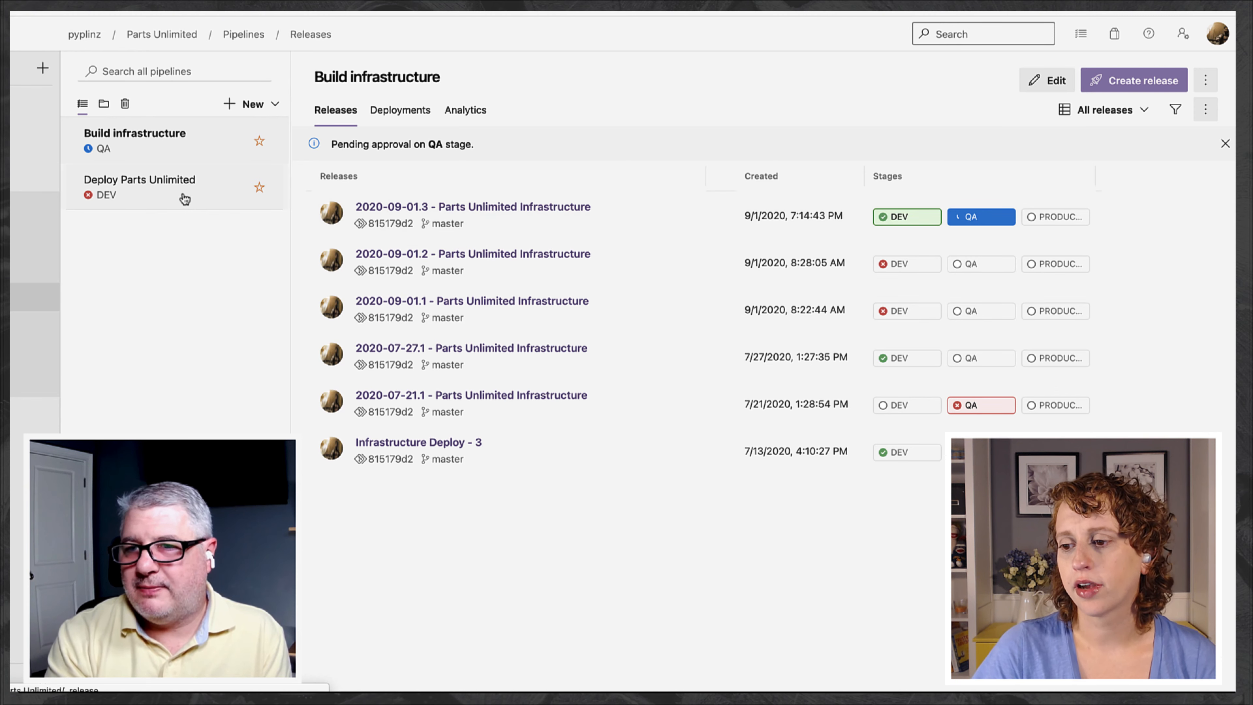
left_click(184, 197)
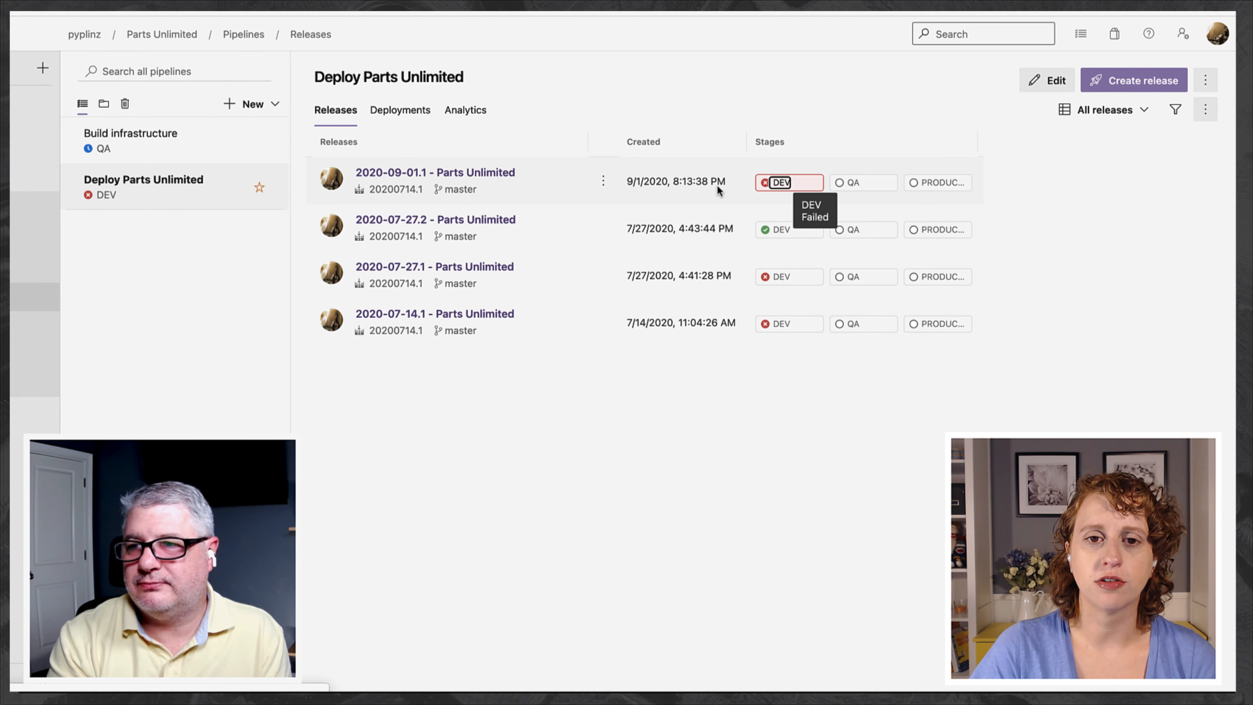
left_click(563, 187)
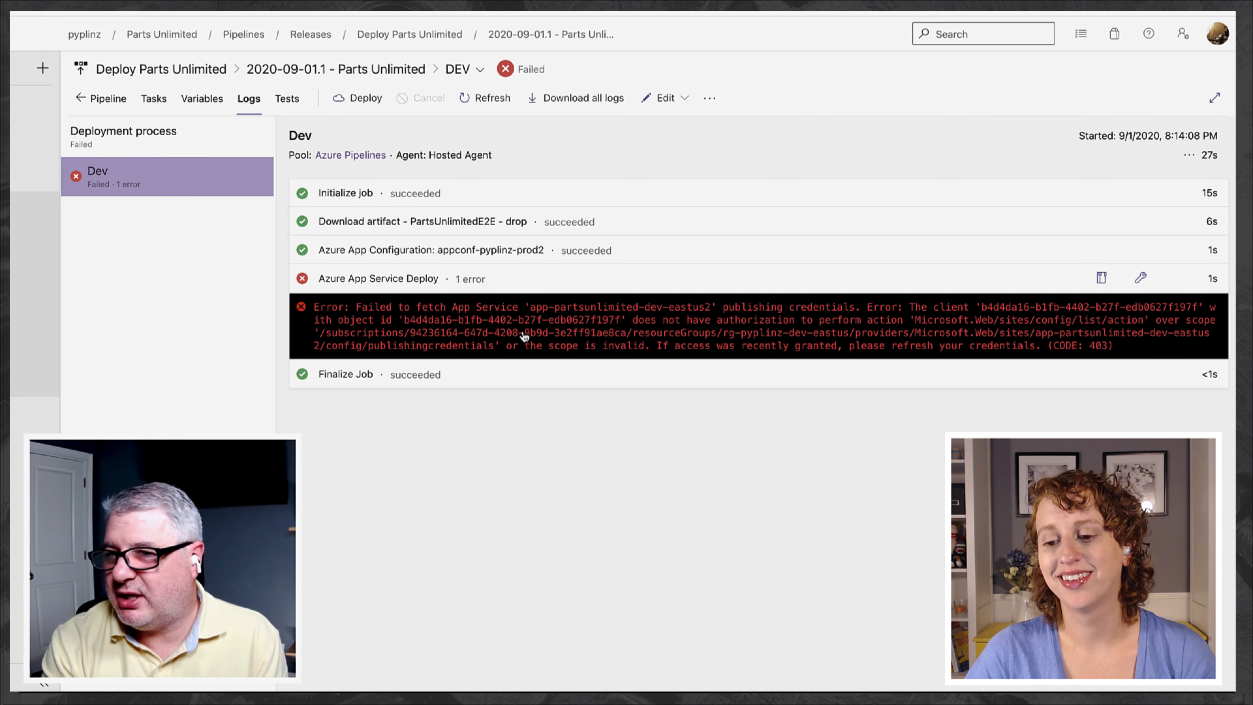
Read the full error line in the Azure App Service Deploy task log and close the log
left_click(493, 338)
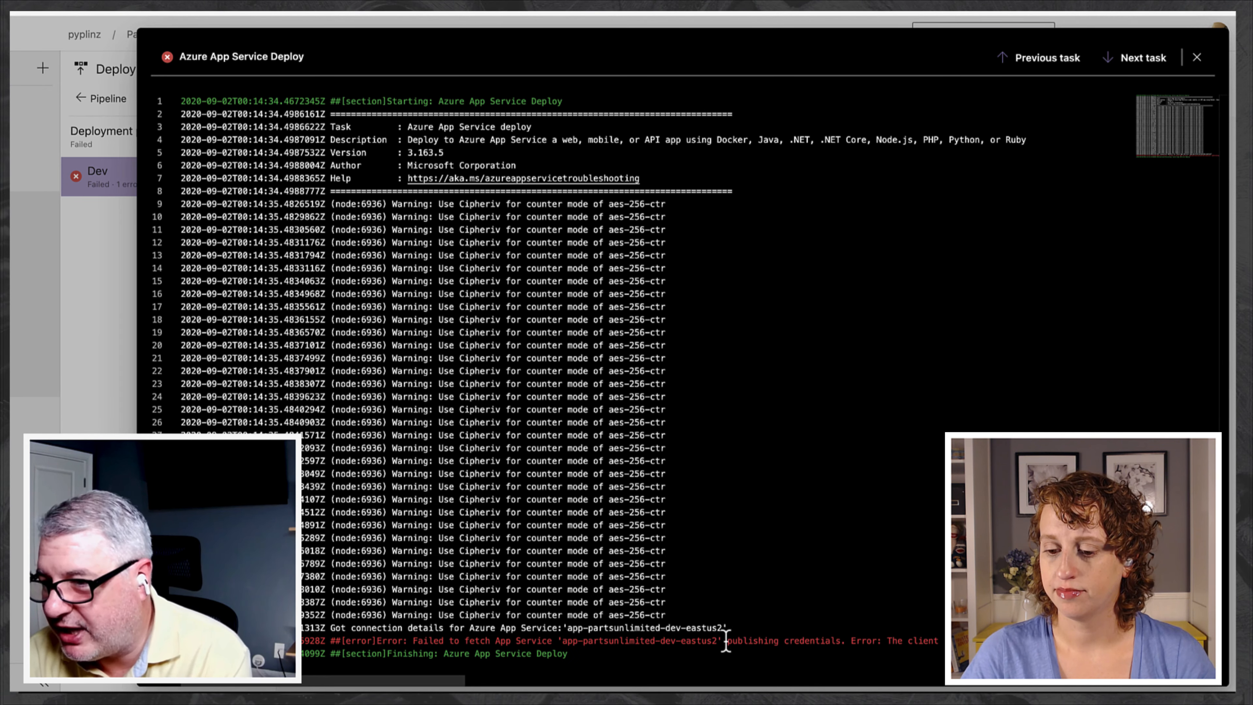
left_click_drag(724, 640, 805, 640)
scroll(848, 641, "right", 3)
scroll(857, 639, "right", 15)
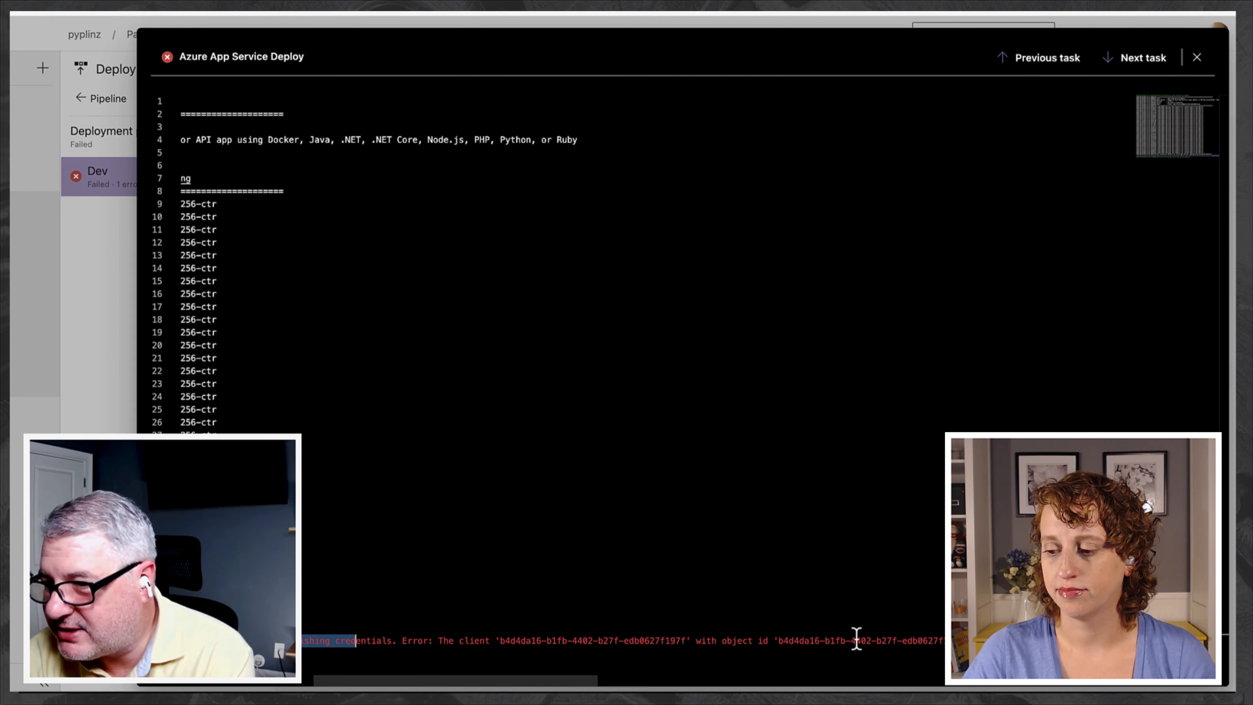
scroll(857, 639, "right", 10)
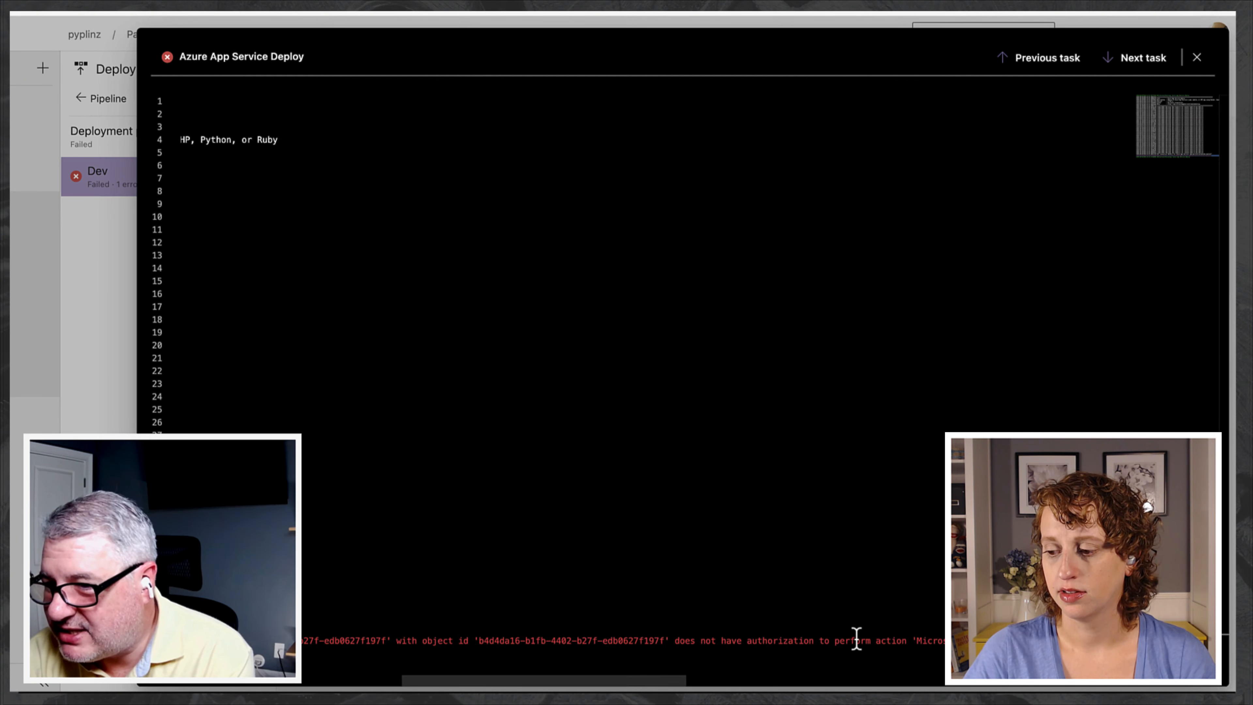
scroll(856, 641, "right", 1)
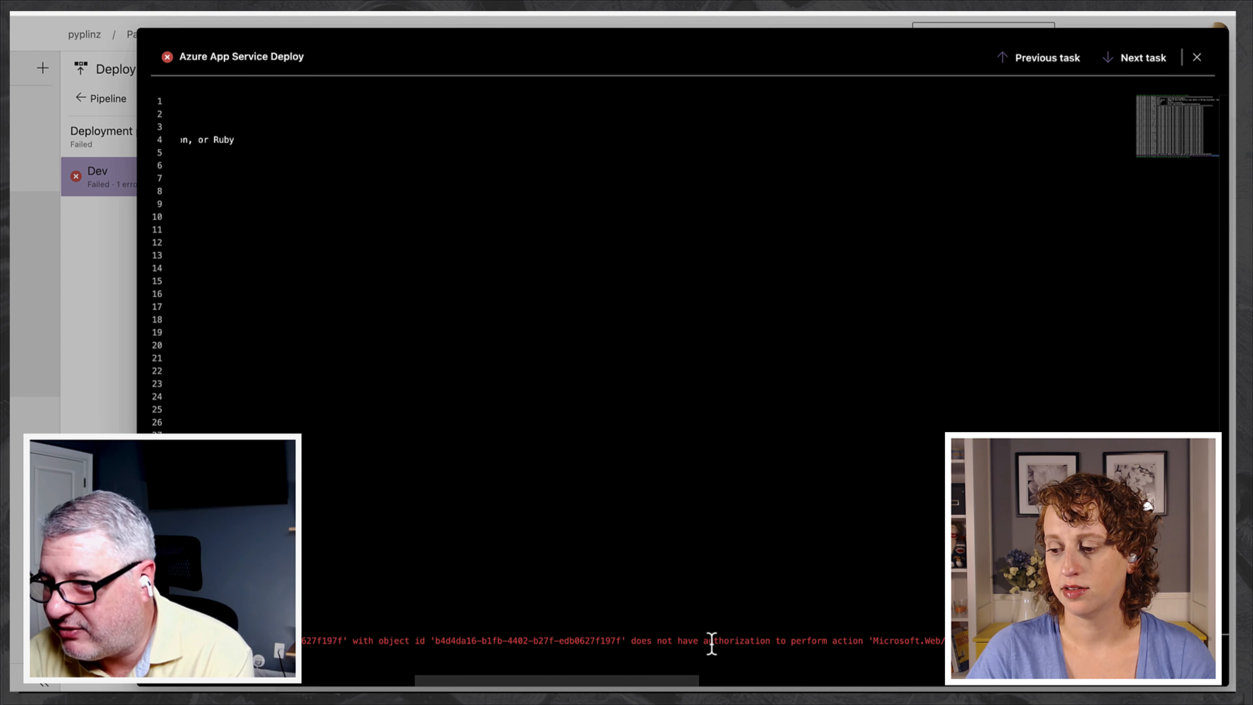
scroll(858, 641, "right", 12)
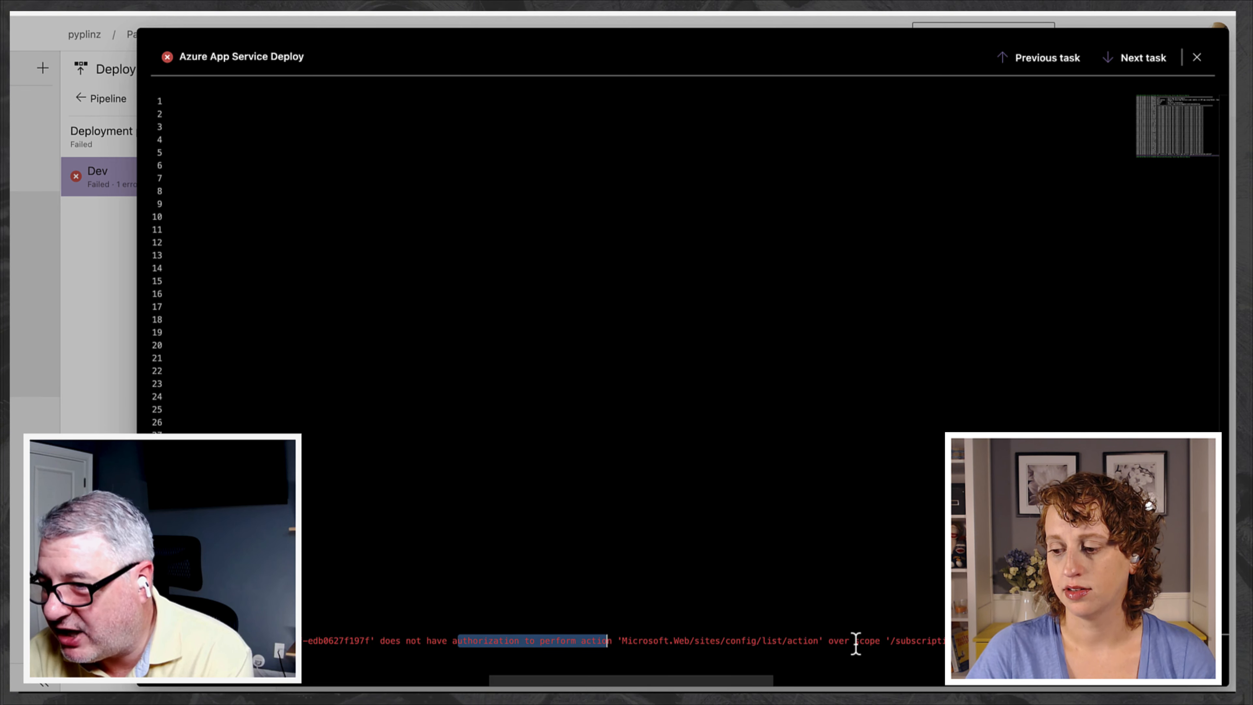
scroll(856, 640, "right", 20)
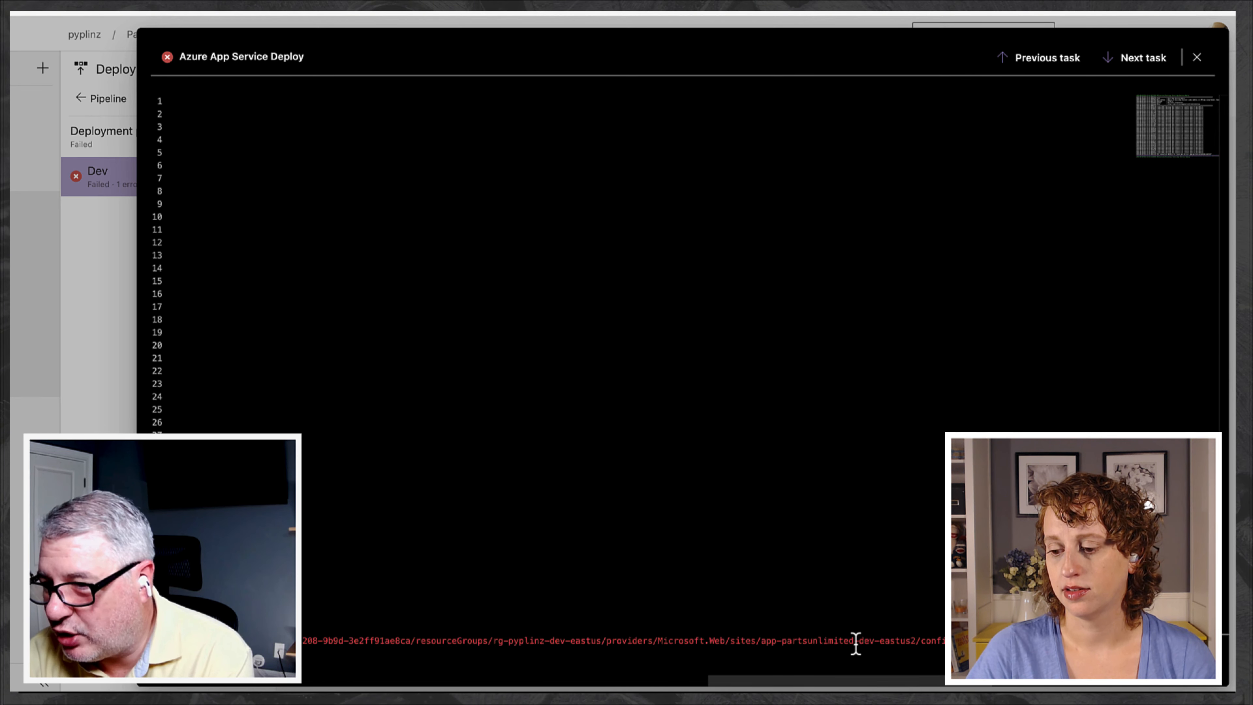
left_click(1195, 58)
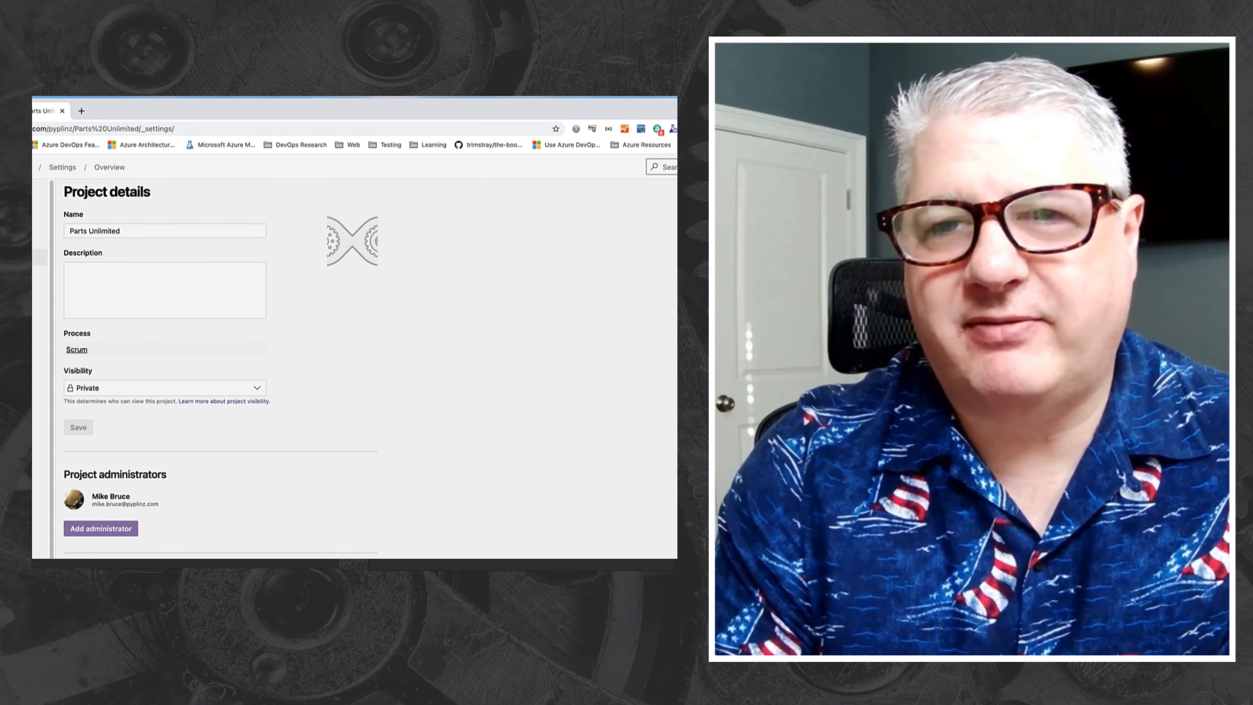
In the Demo SP service connection, select resource group rg-pyplinz-dev-eastus, and open the DEV stage of the newest Parts Unlimited release
left_click(39, 534)
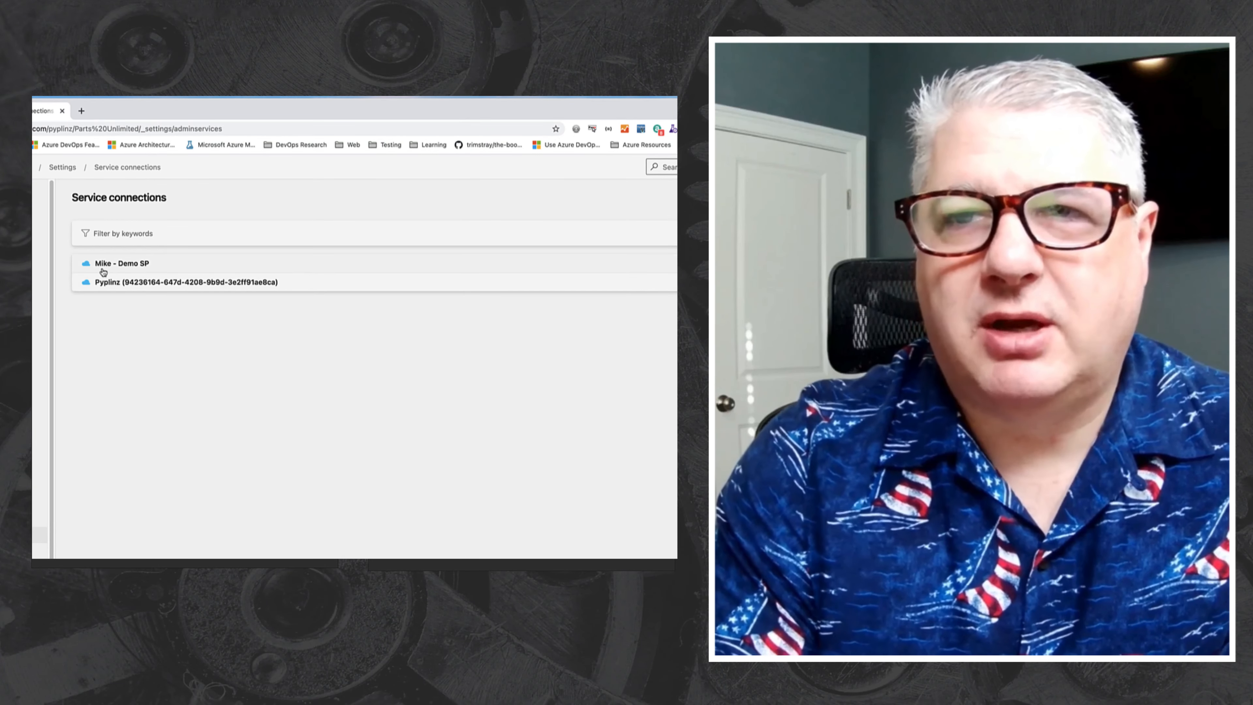
left_click(111, 270)
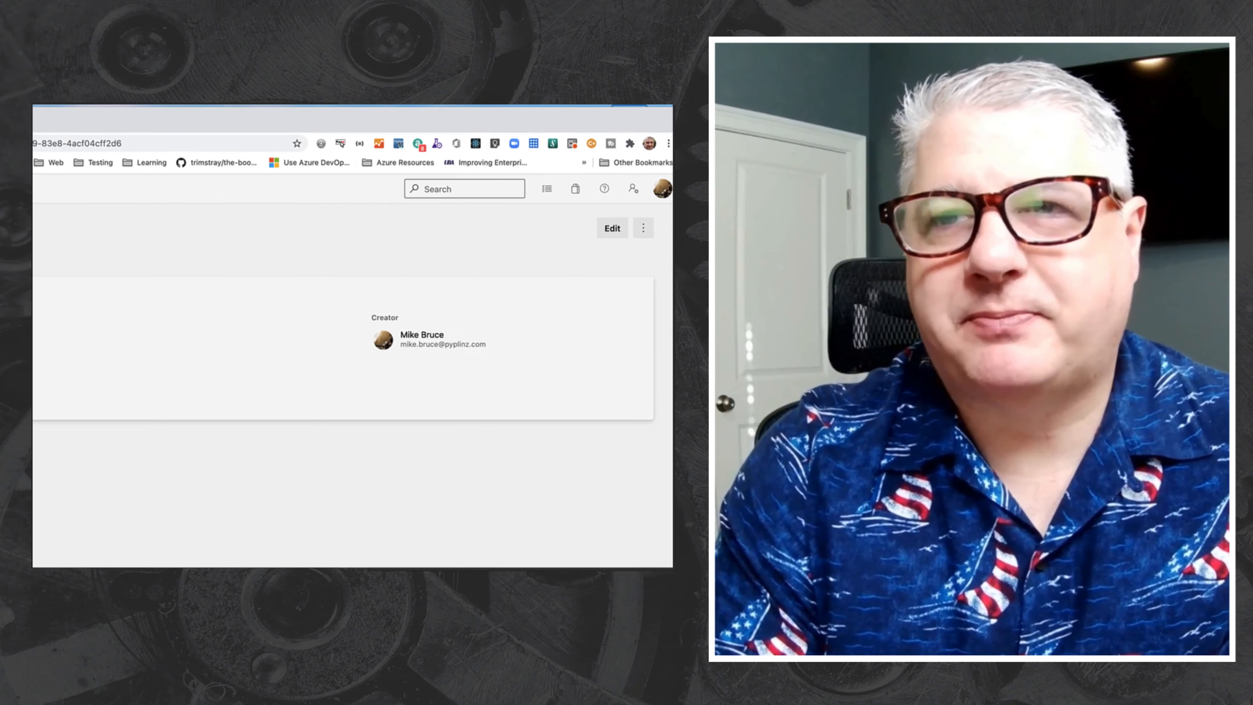
left_click(602, 229)
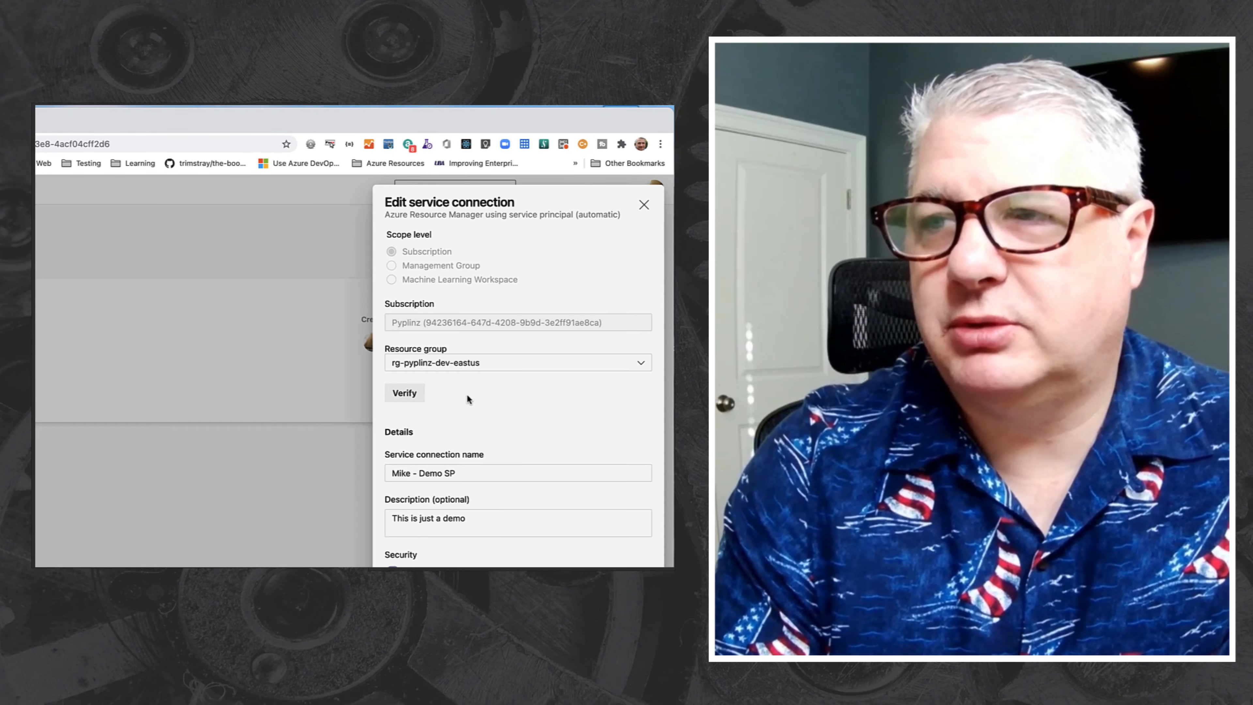
left_click(483, 368)
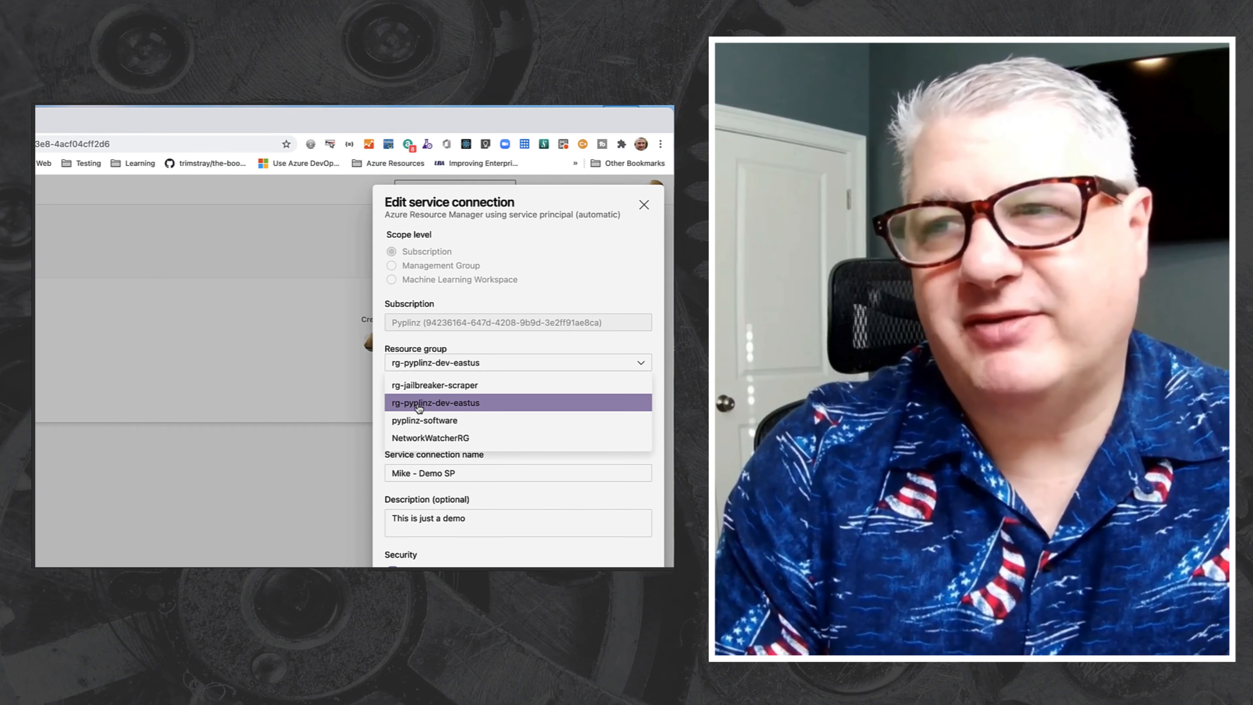
left_click(460, 407)
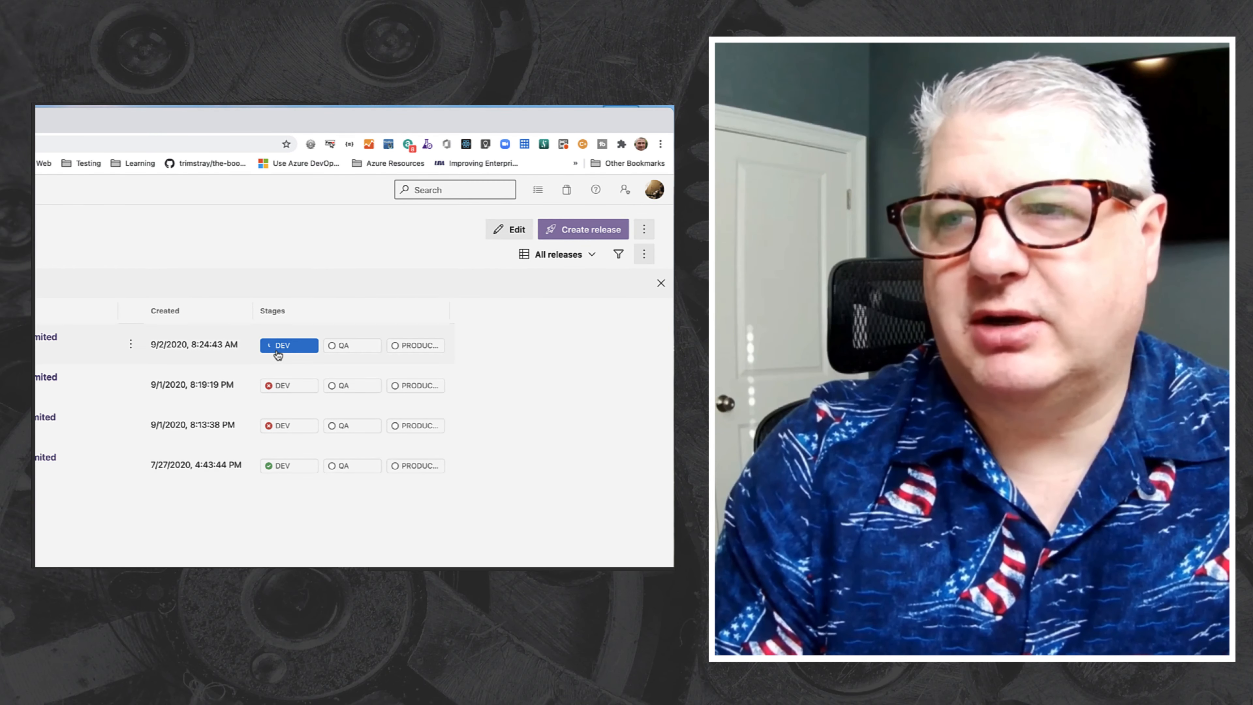
left_click(279, 353)
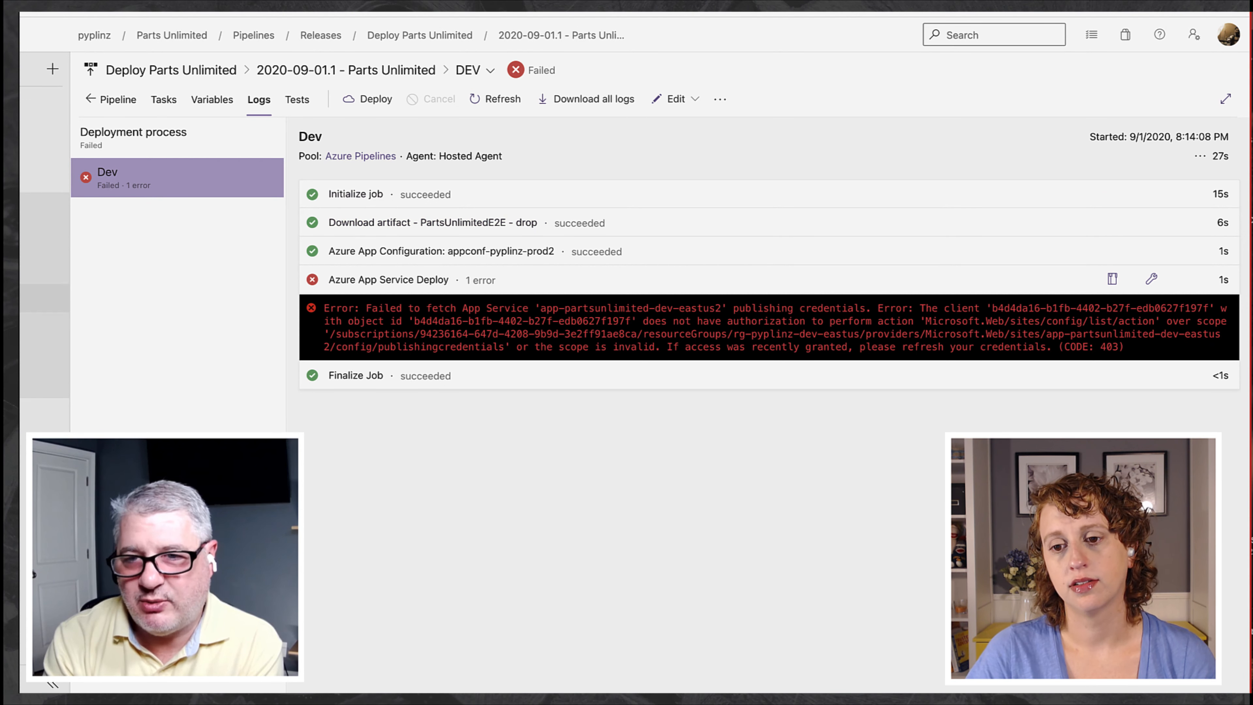
In the Deploy Parts Unlimited Site task group, set the Azure App Service Deploy task's Azure subscription to the Pyplinz service connection
left_click(29, 355)
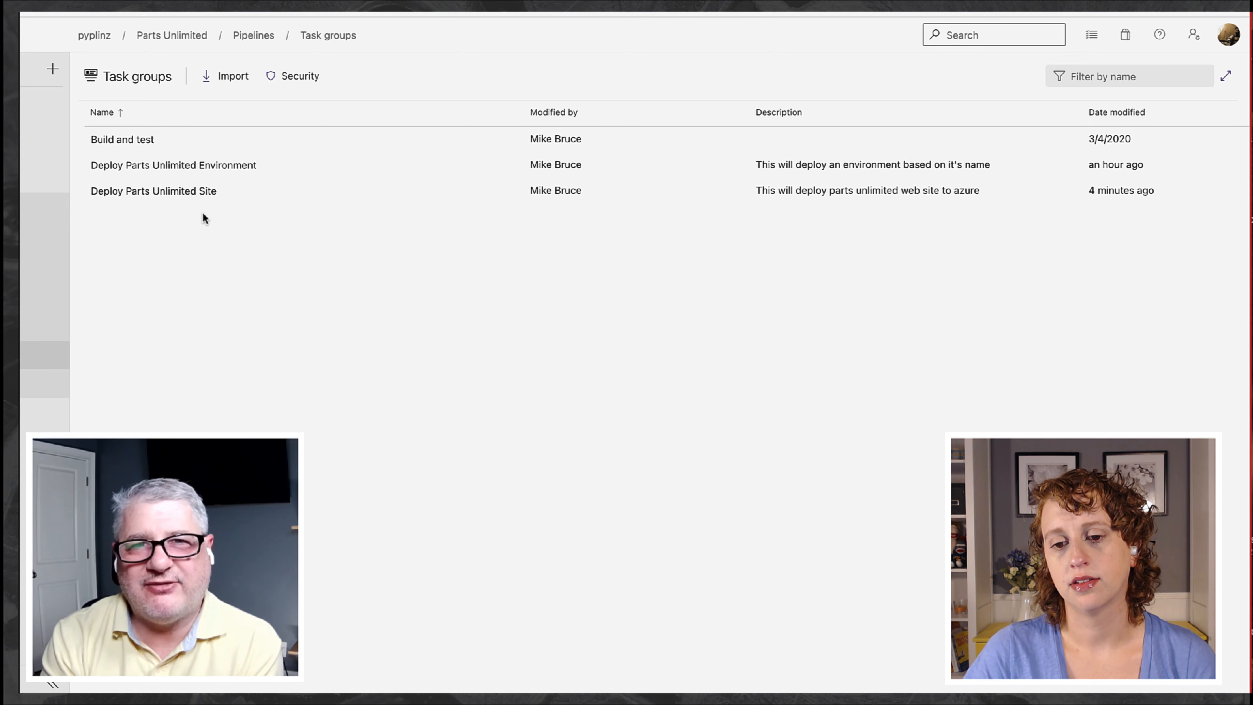
left_click(180, 191)
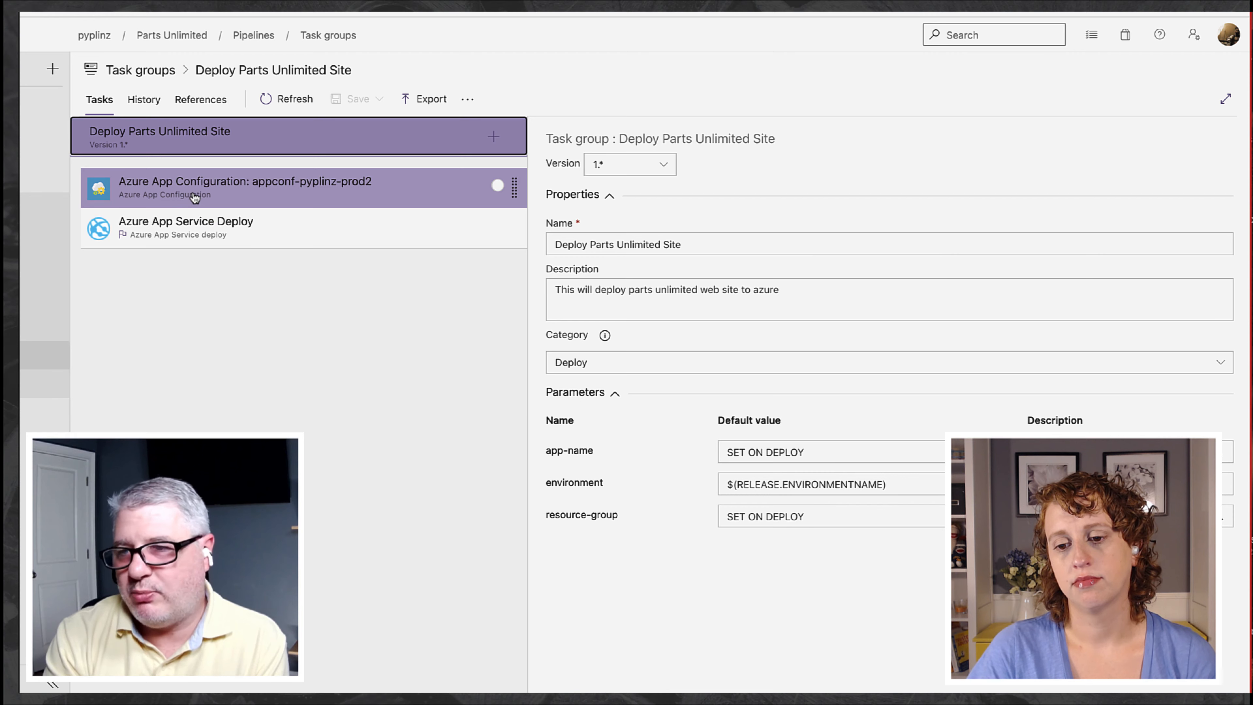
left_click(206, 230)
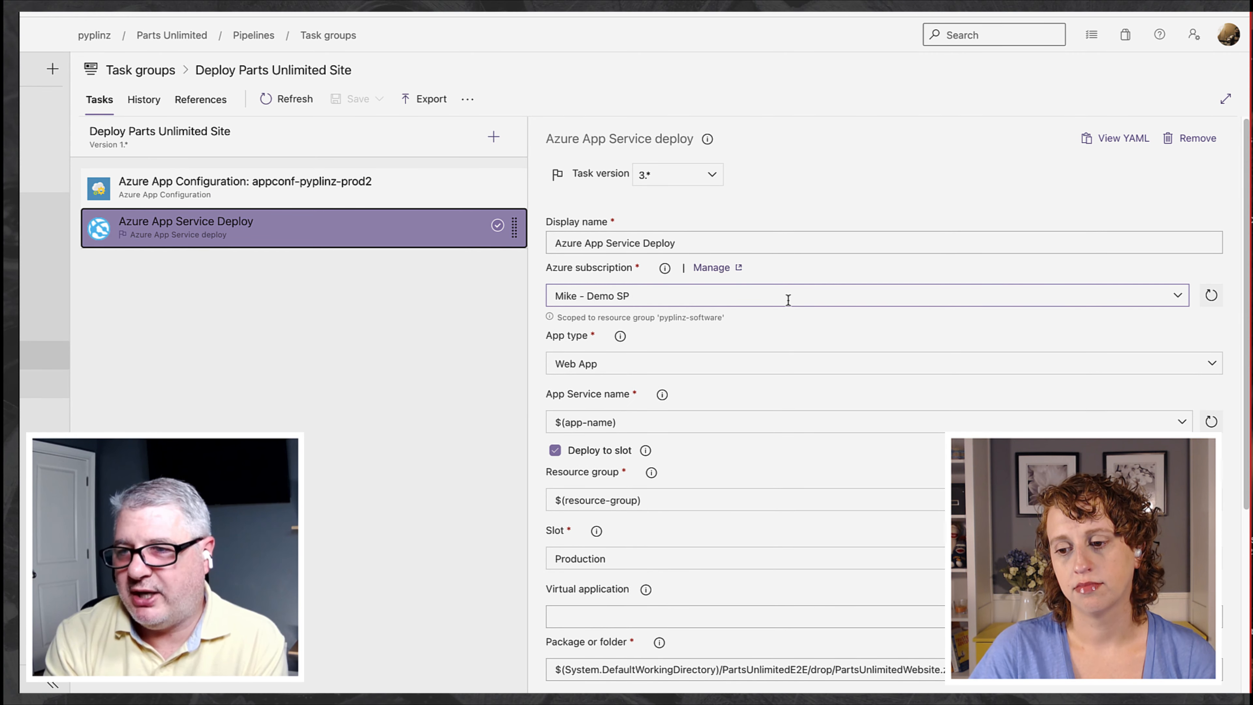
left_click(1176, 297)
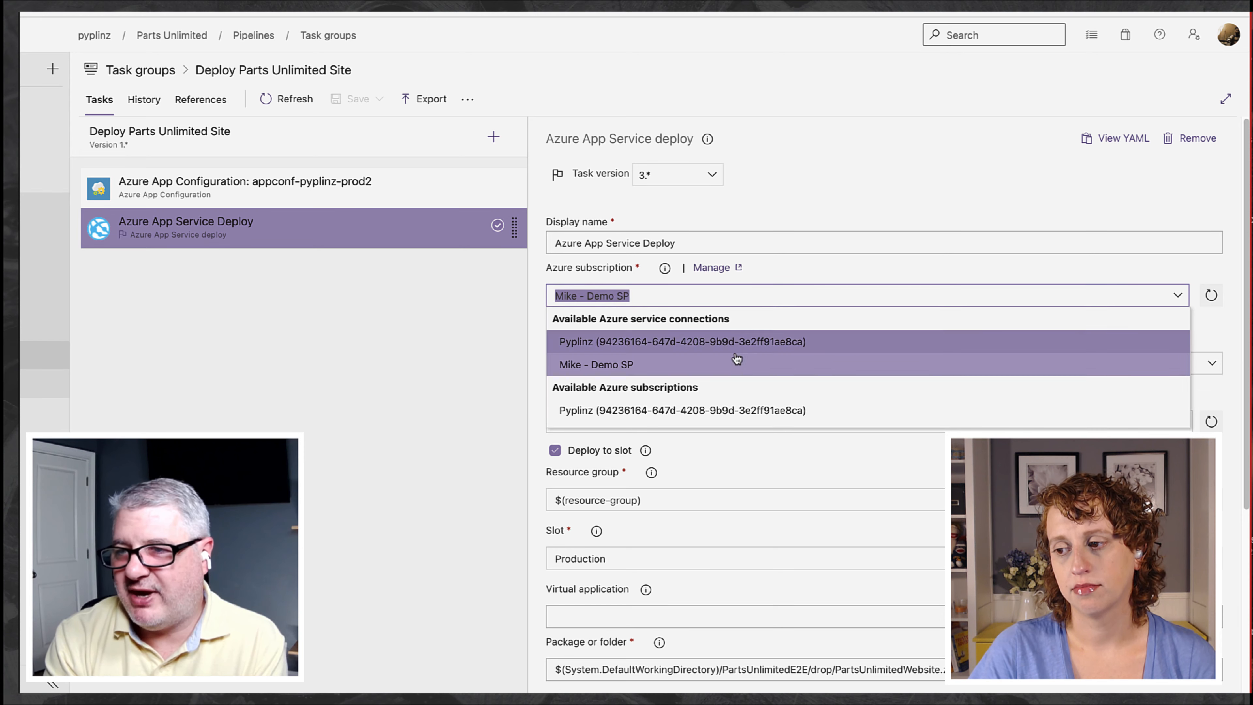
left_click(723, 340)
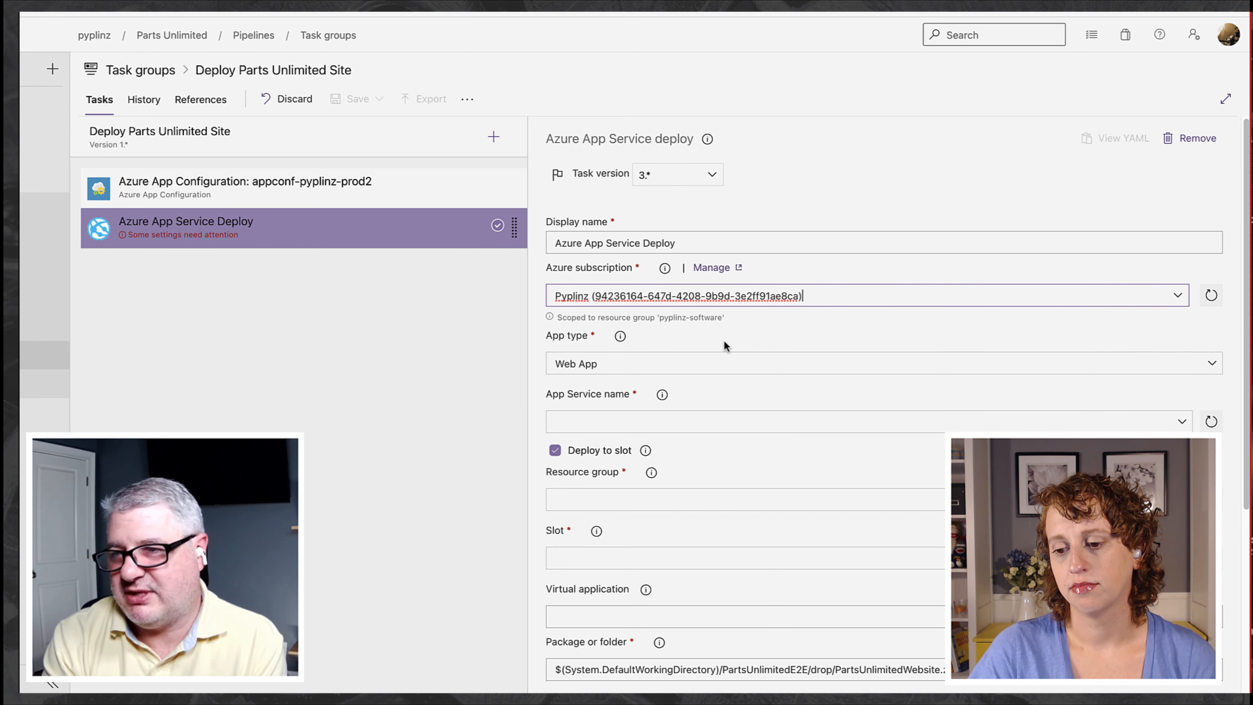
Set the task's App Service name to $(app-name) and start editing its resource group
left_click(646, 419)
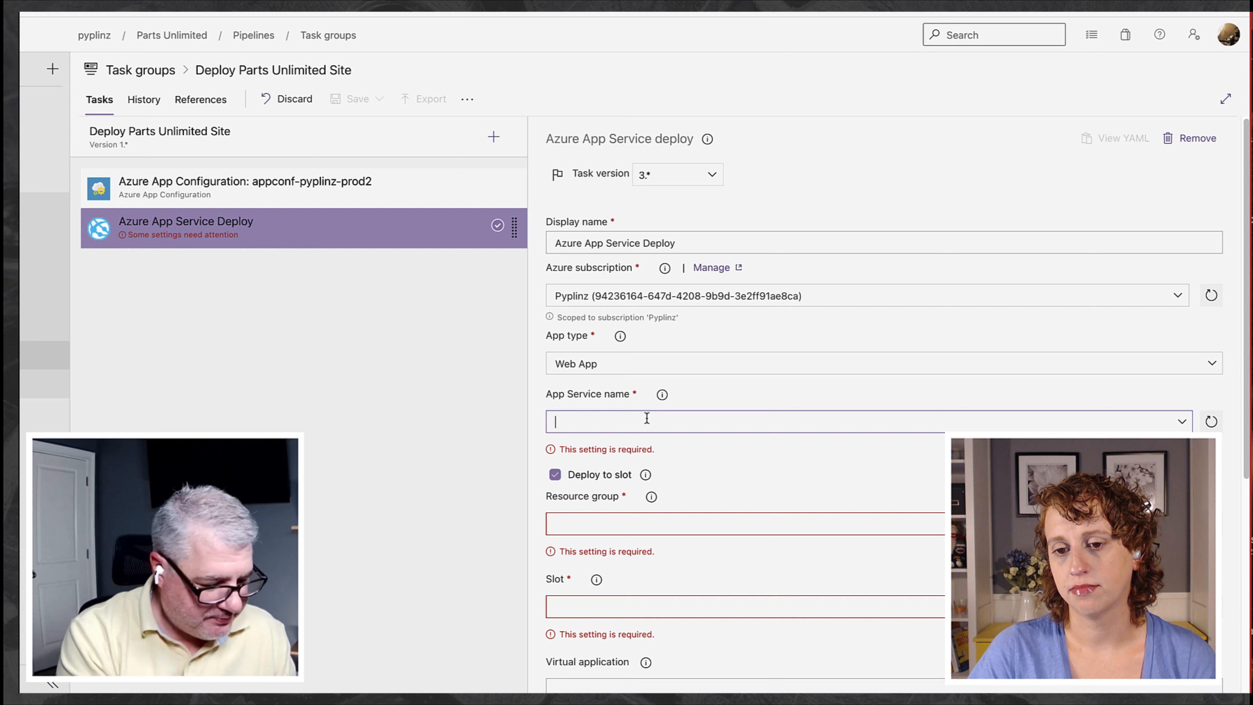
type("$(app-name)")
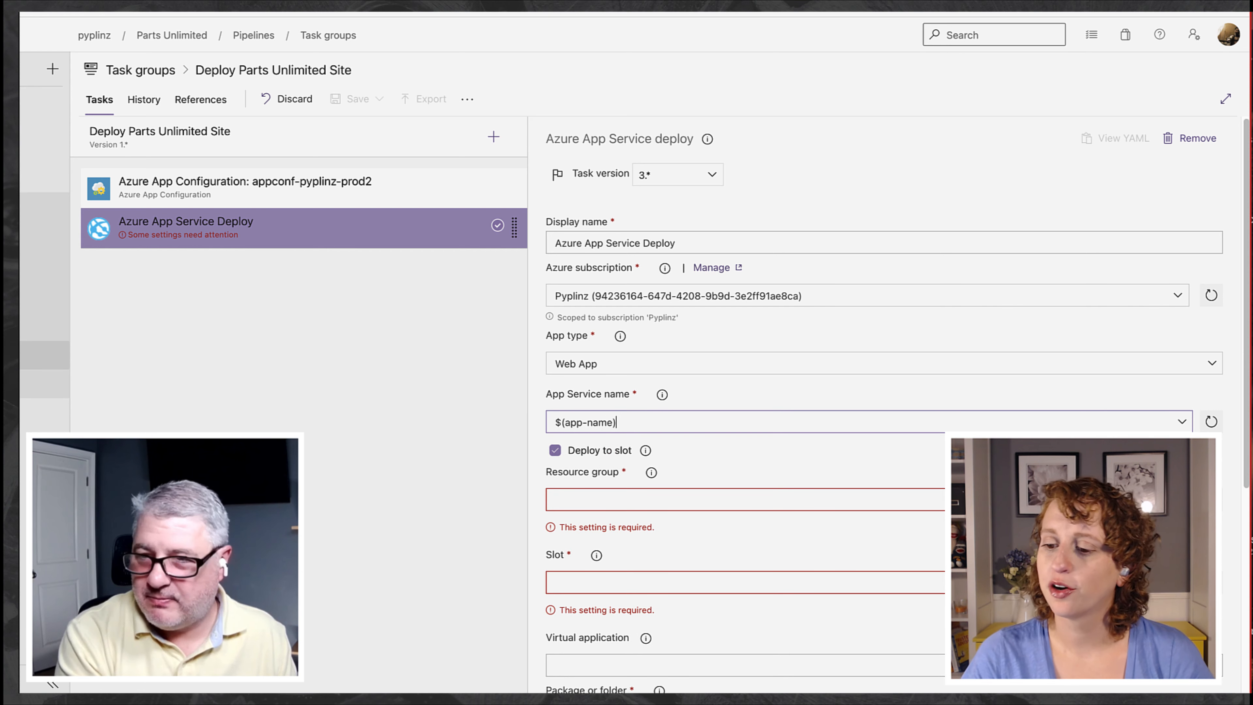
left_click(635, 495)
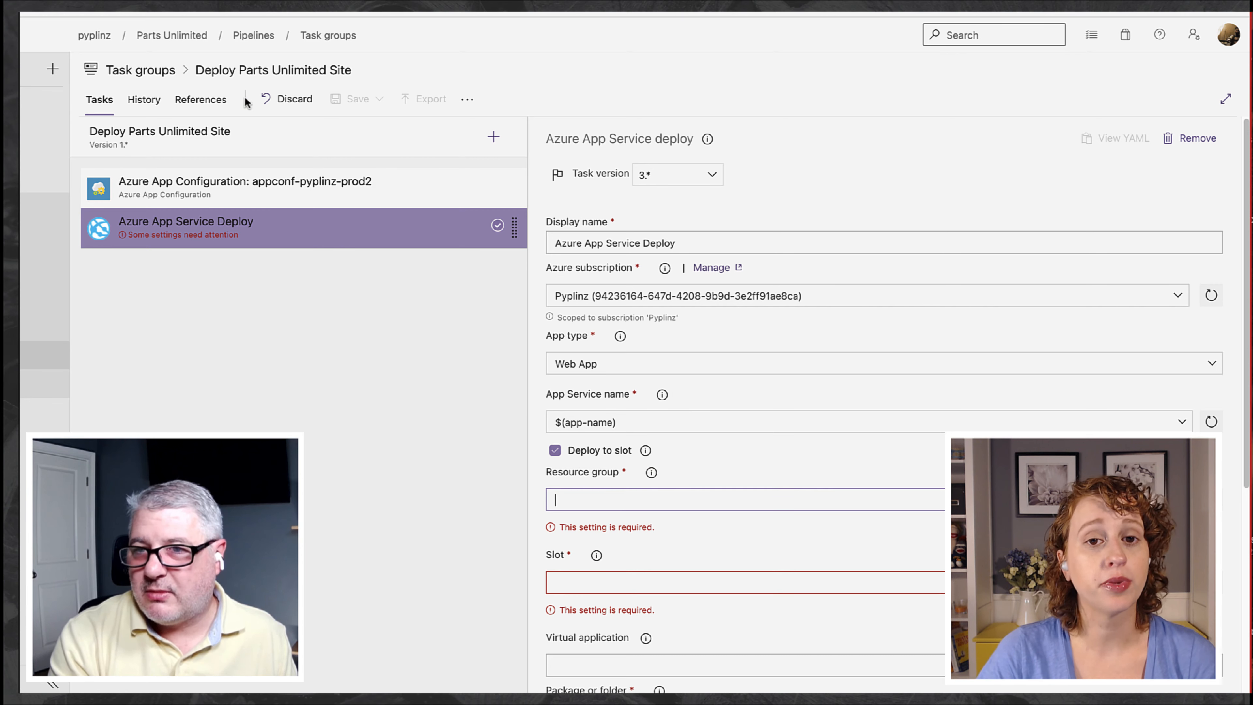
Compare the differences for the 7/27/2020 4:43 PM update in the task group's history and return to the history list
left_click(143, 100)
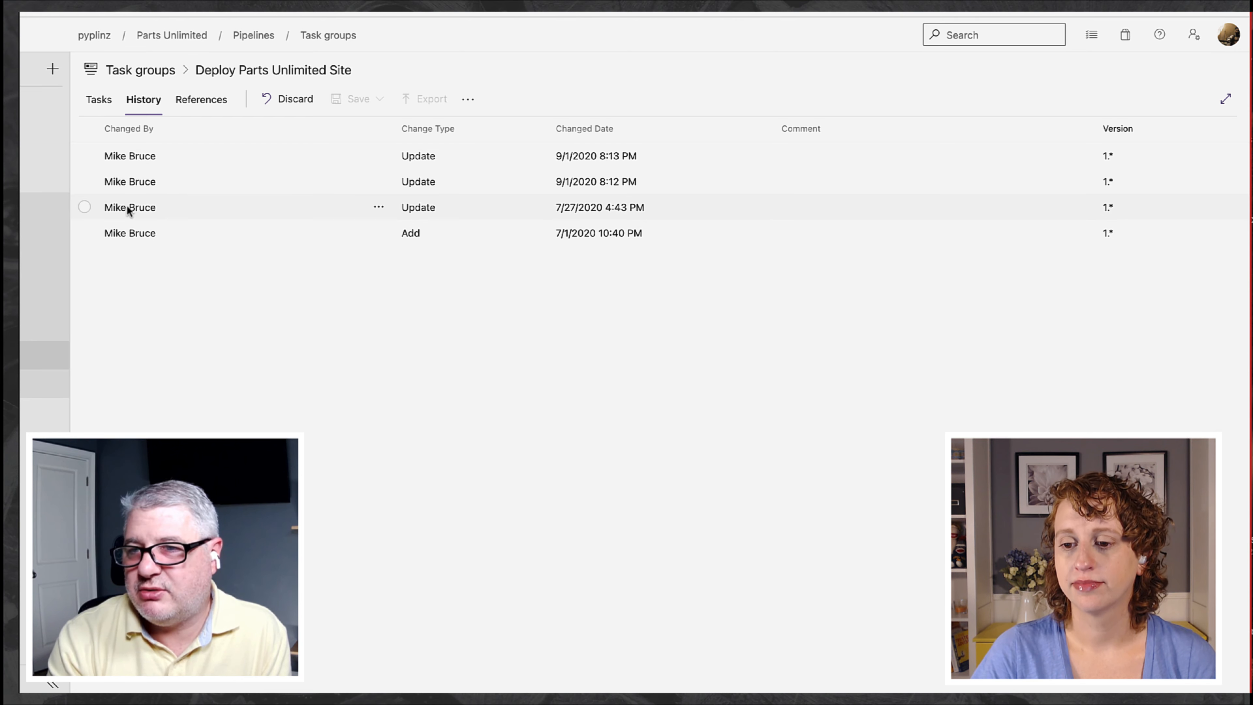
left_click(379, 206)
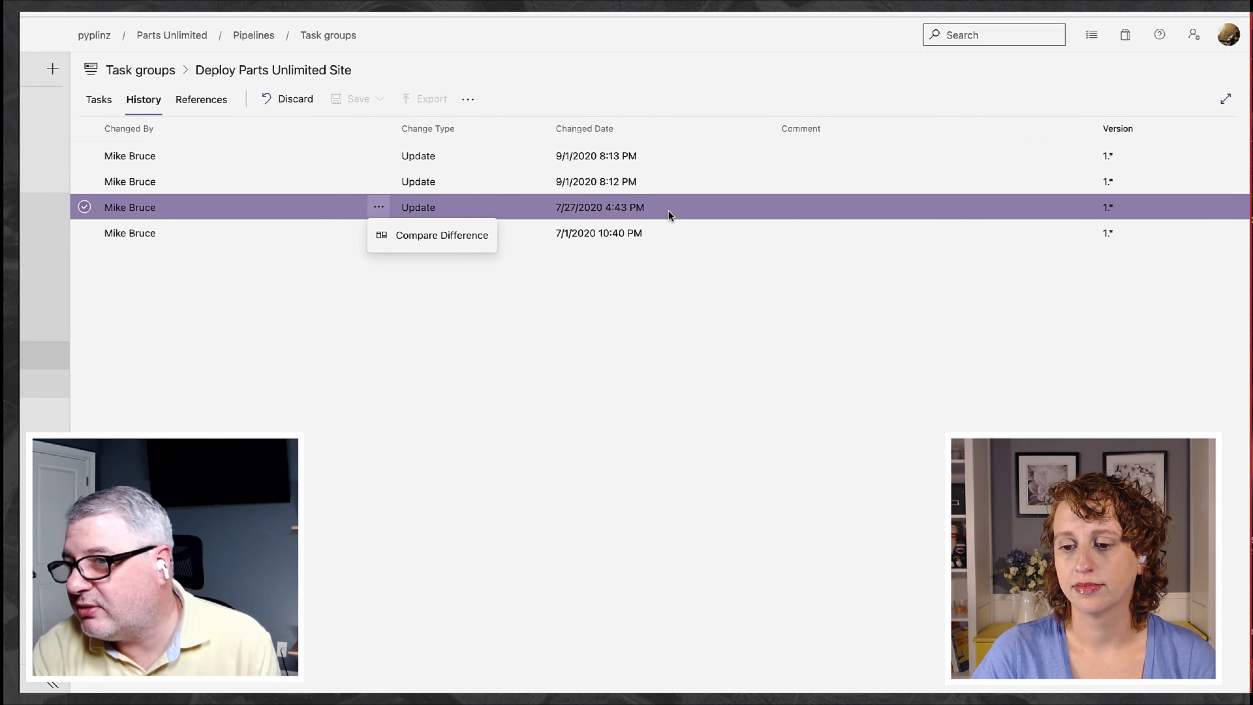
left_click(409, 231)
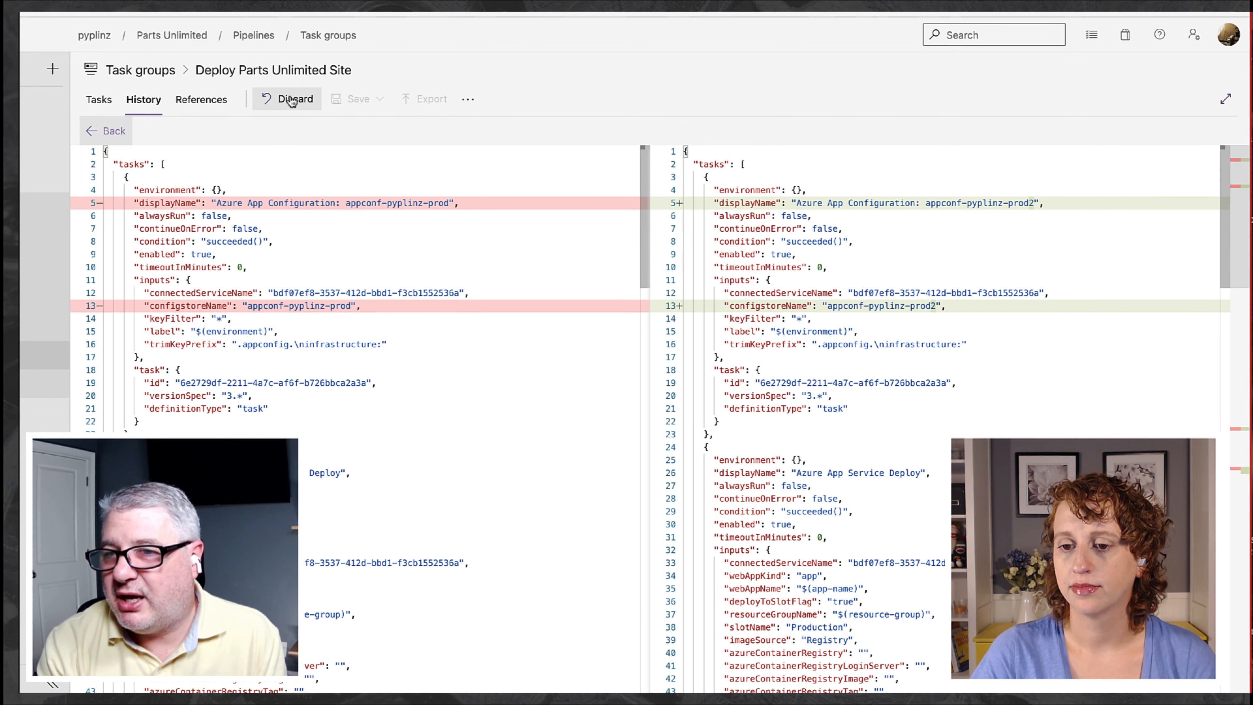
left_click(118, 132)
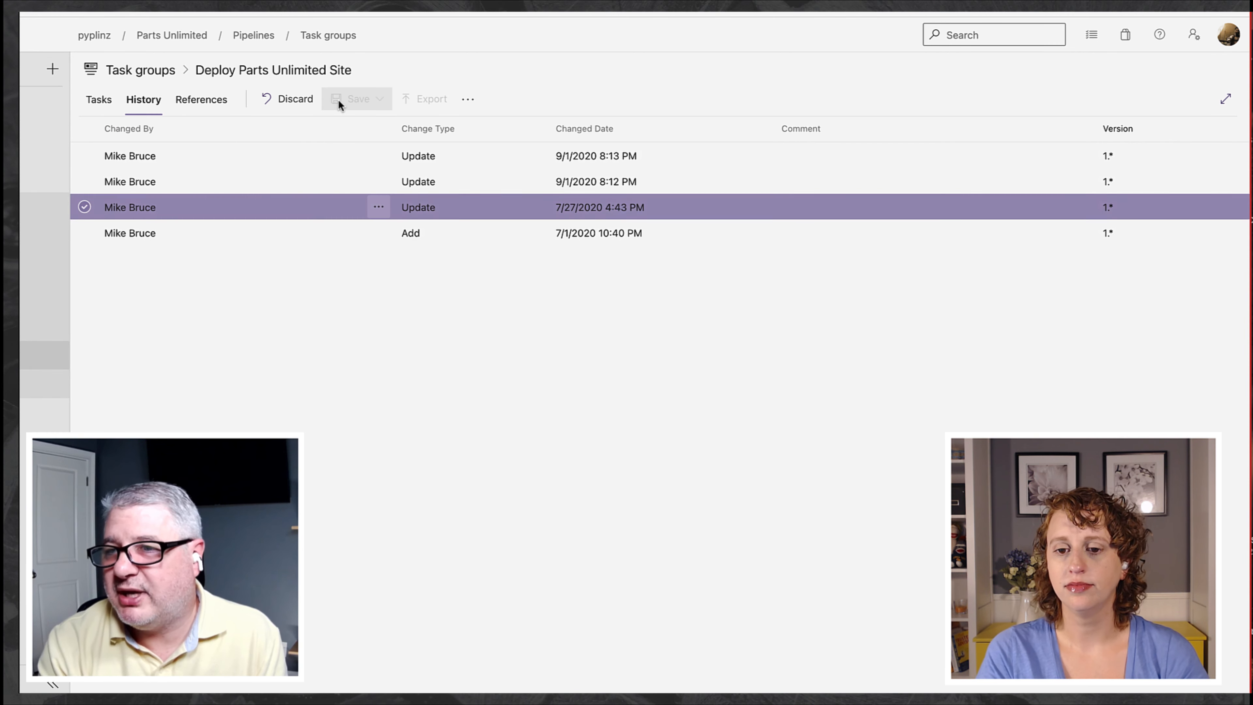
Check which actions are available for the 7/27/2020 4:43 PM and 9/1/2020 8:12 PM entries in the task group's history
left_click(377, 208)
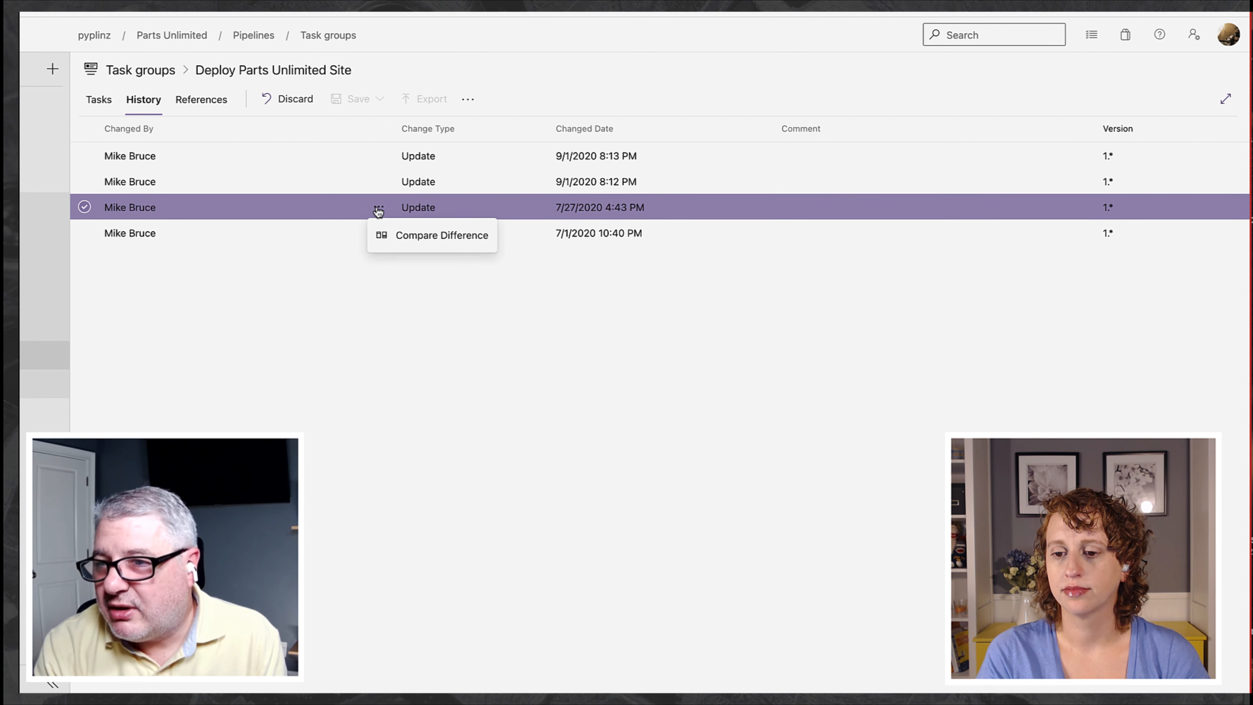
left_click(1107, 209)
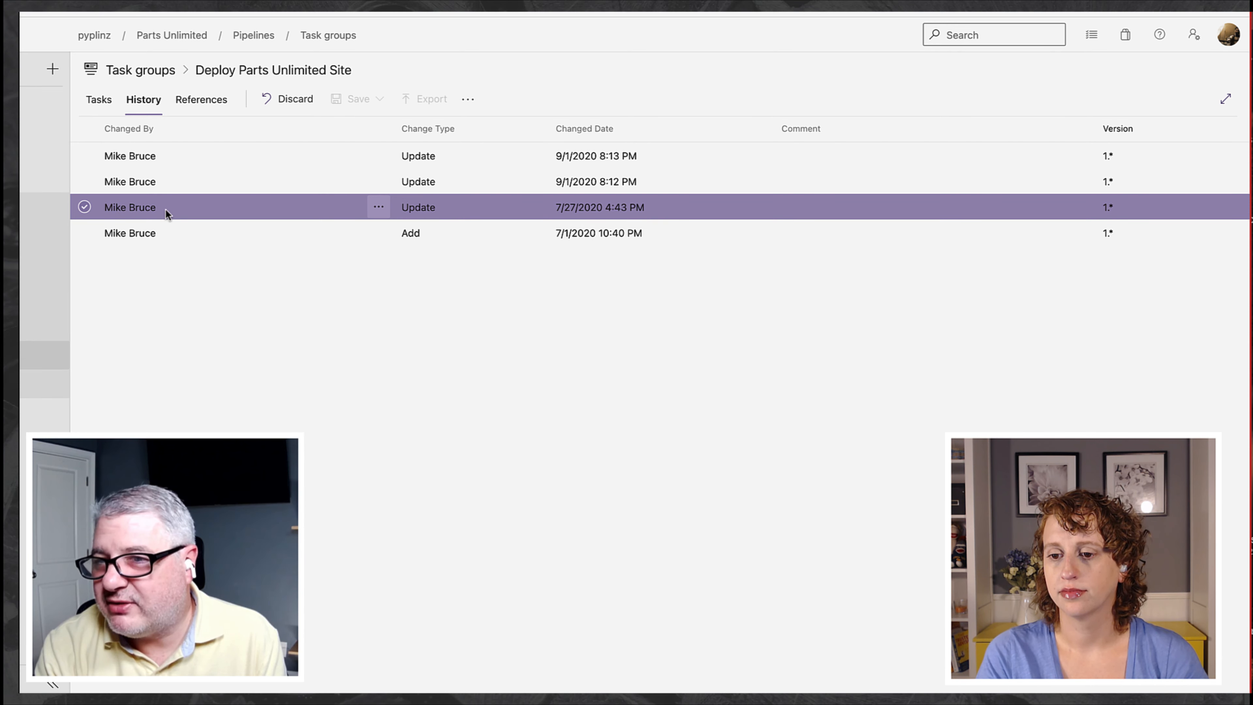
left_click(467, 100)
left_click(329, 182)
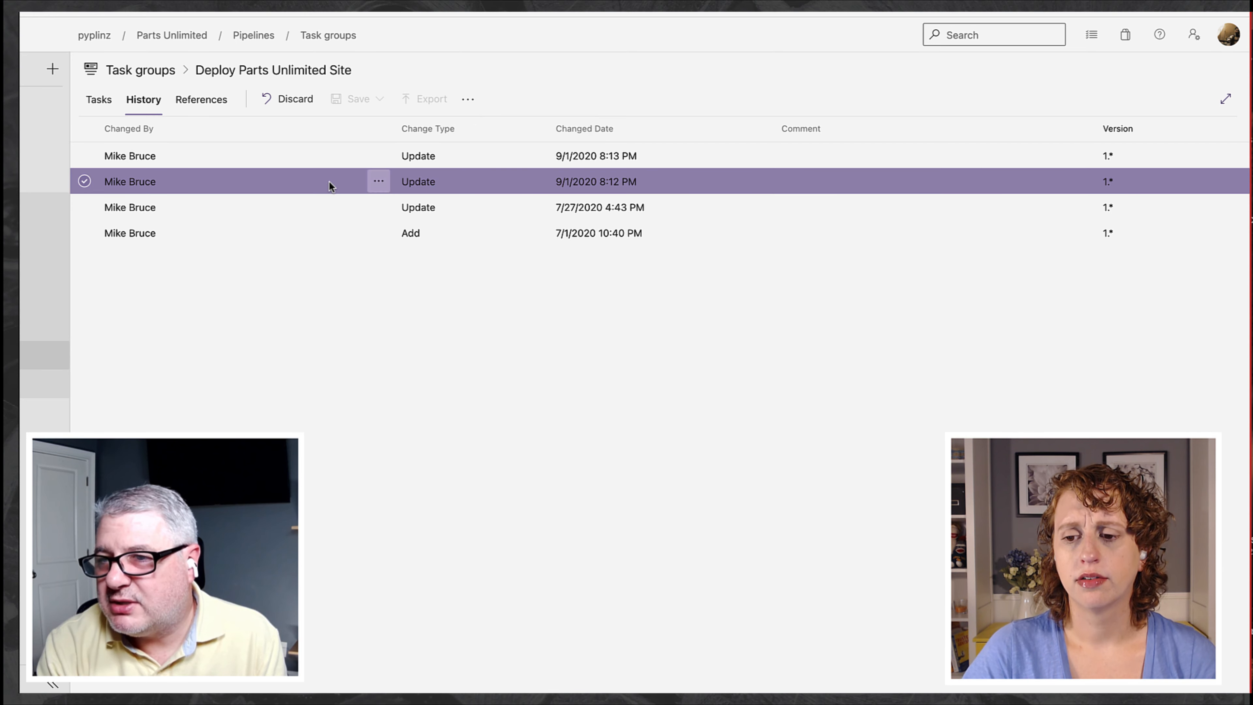
left_click(380, 185)
left_click(188, 182)
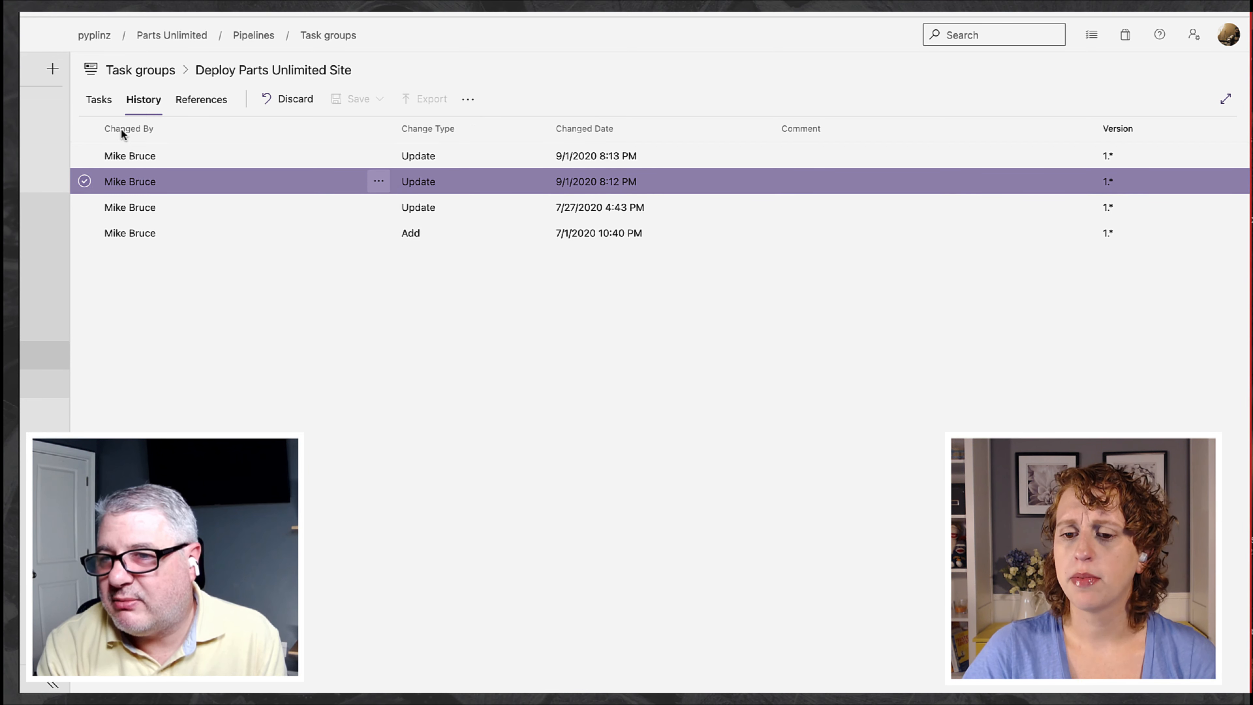
Check which actions are available for the 7/1/2020 10:40 PM and 7/27/2020 4:43 PM entries in the task group's history
left_click(99, 100)
left_click(144, 101)
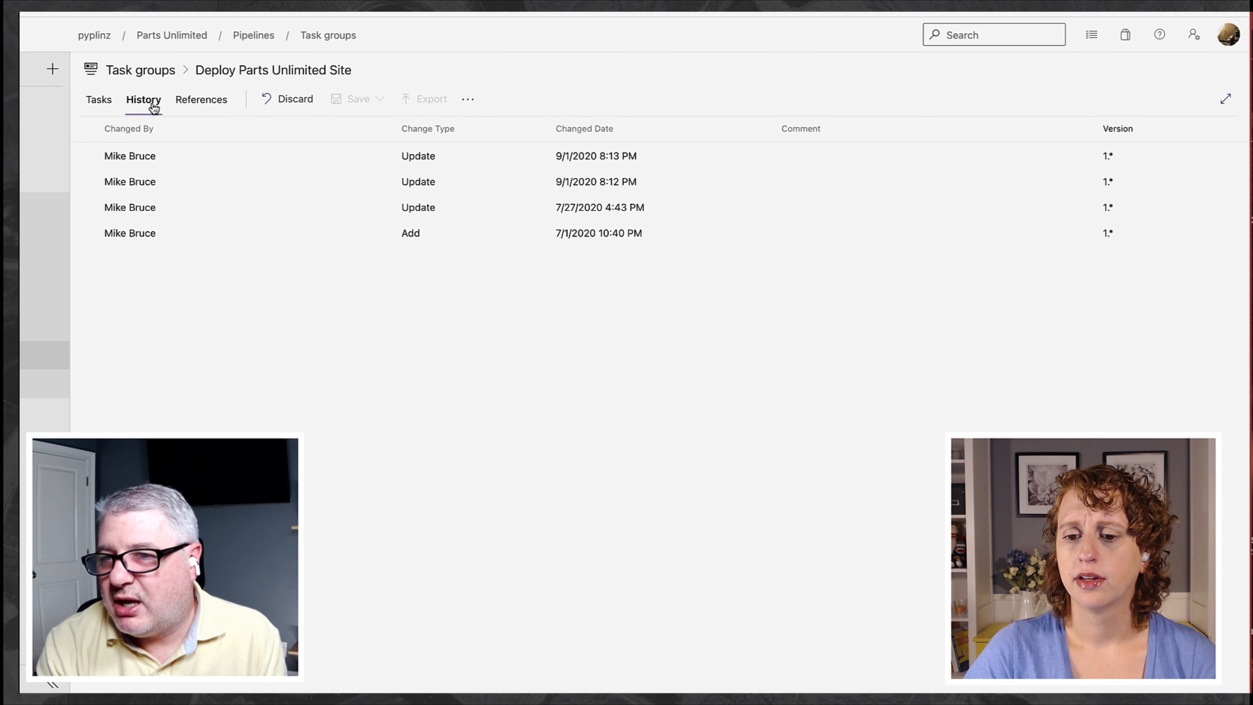
left_click(166, 203)
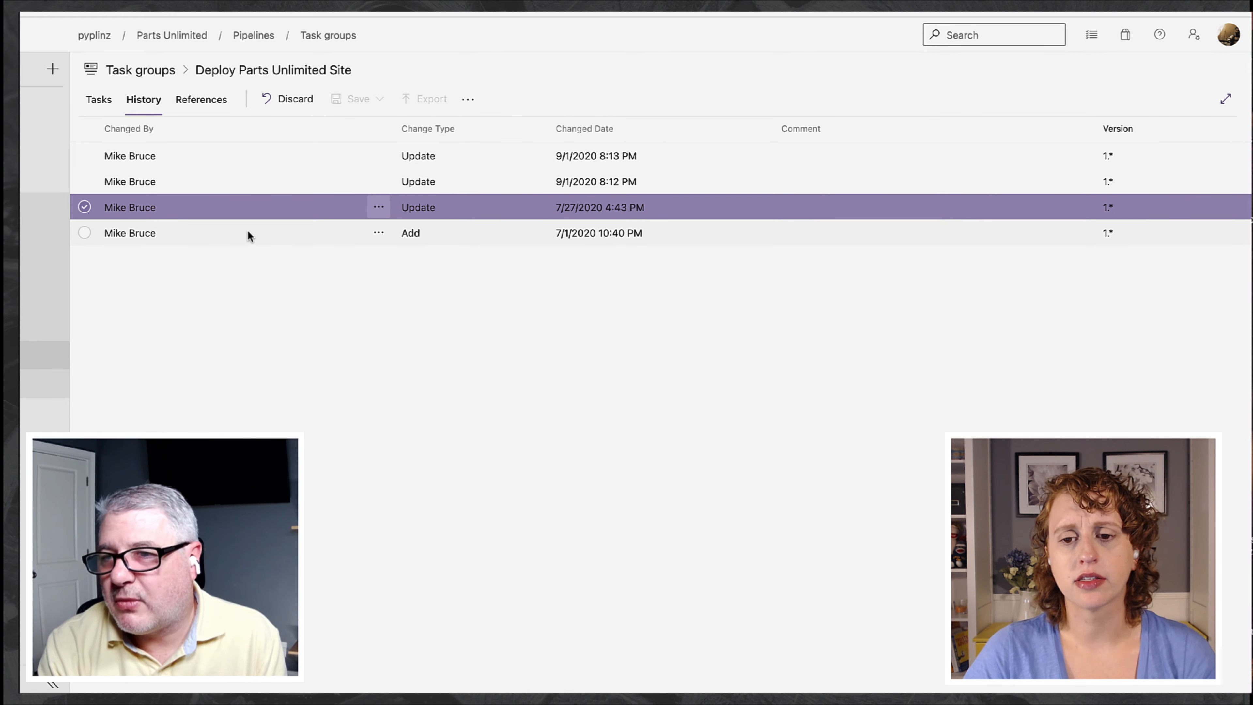
left_click(296, 234)
left_click(375, 233)
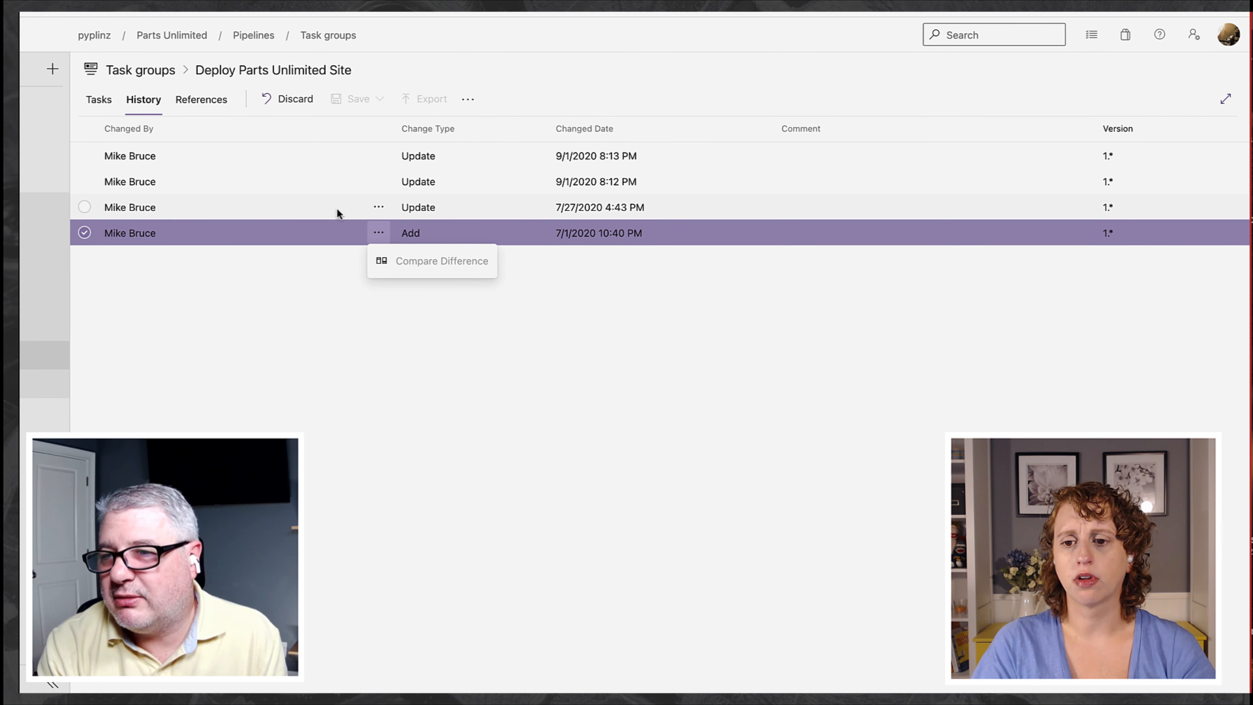
left_click(345, 206)
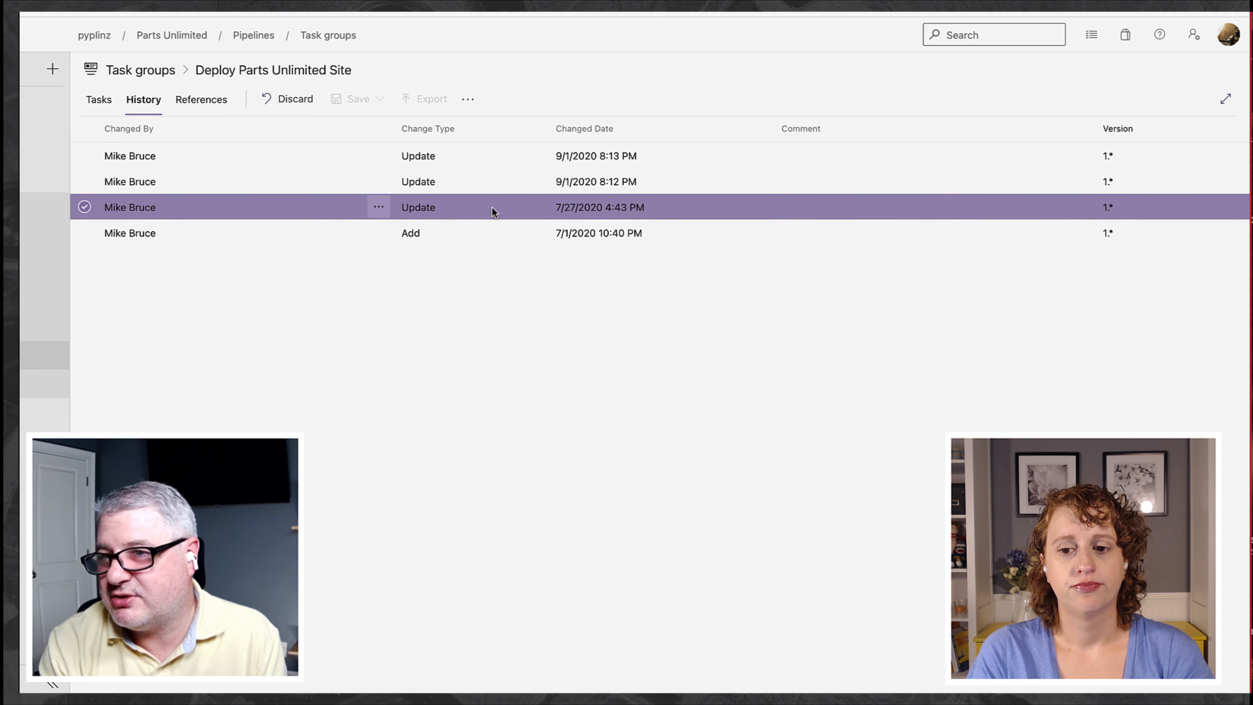
left_click(378, 207)
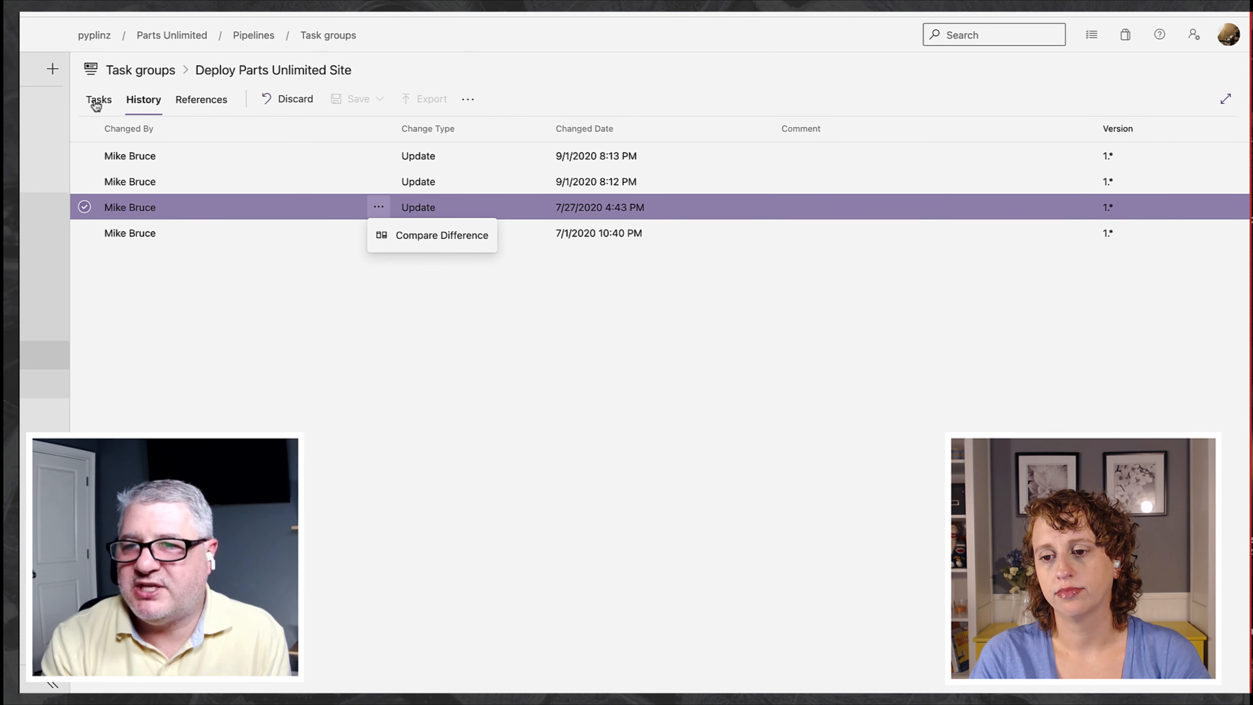
Set the Azure App Service Deploy task's resource group to $(resource-group)
left_click(95, 101)
left_click(302, 220)
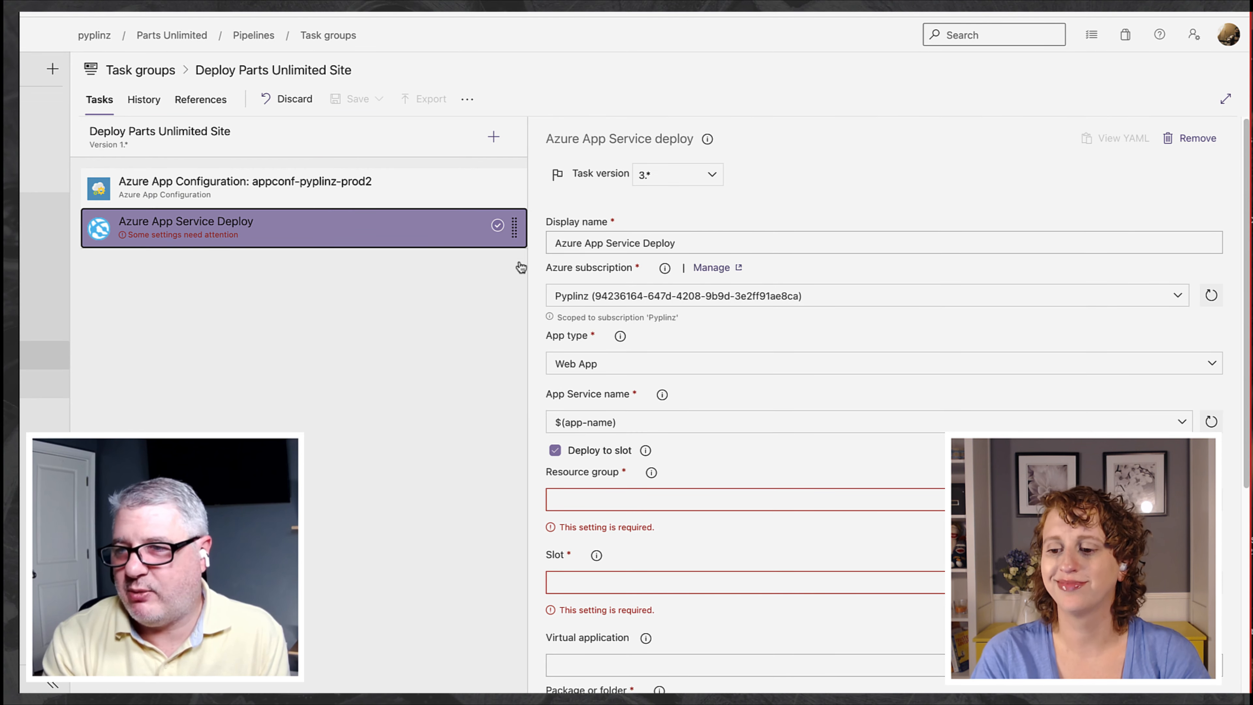
left_click(638, 504)
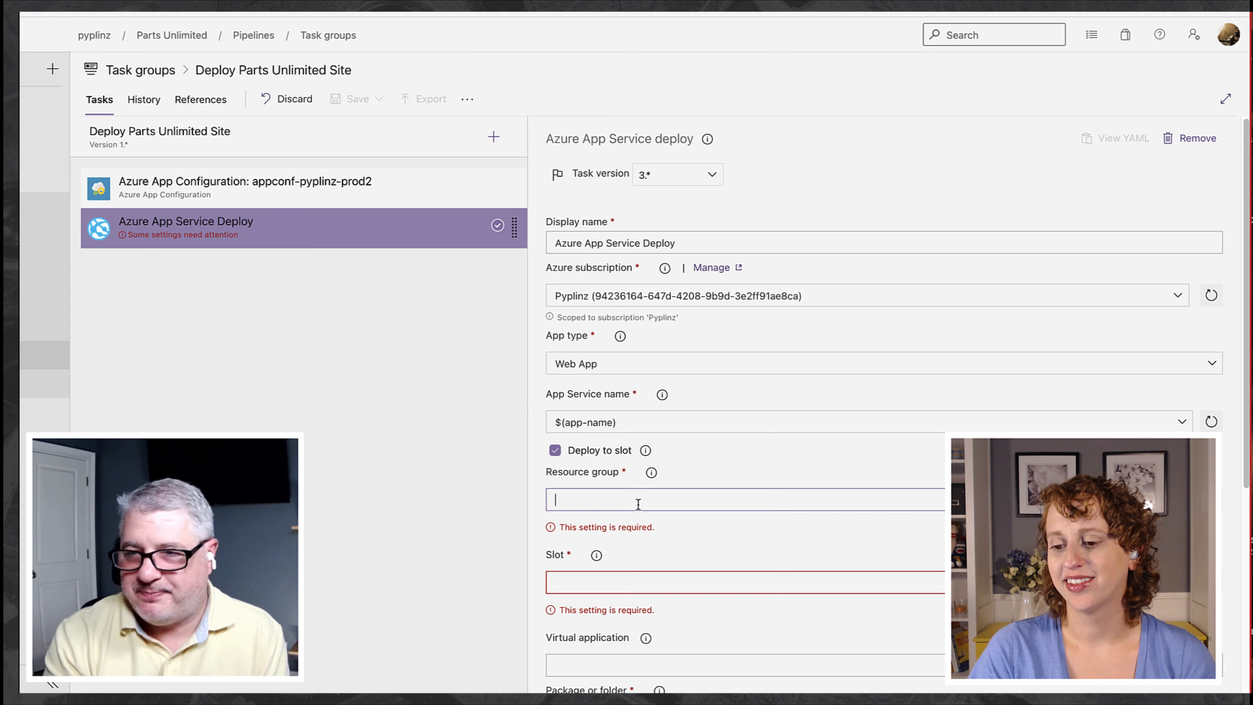
type("$(")
type("re")
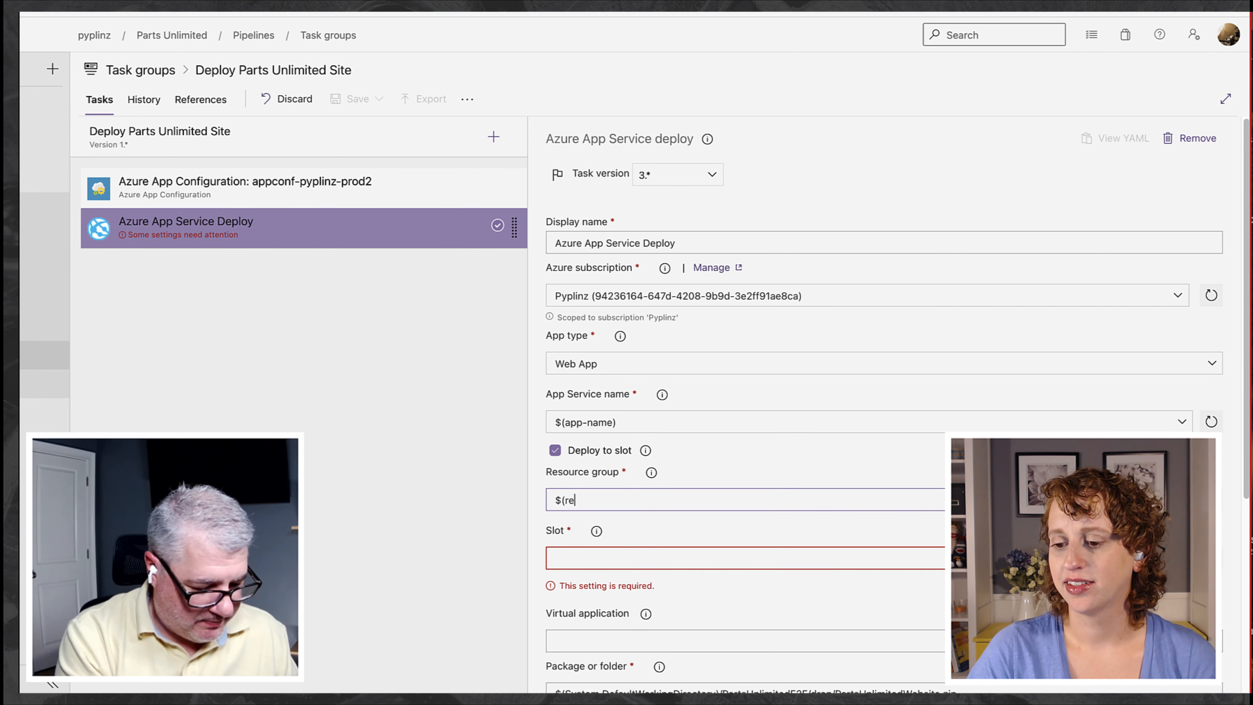
type("source")
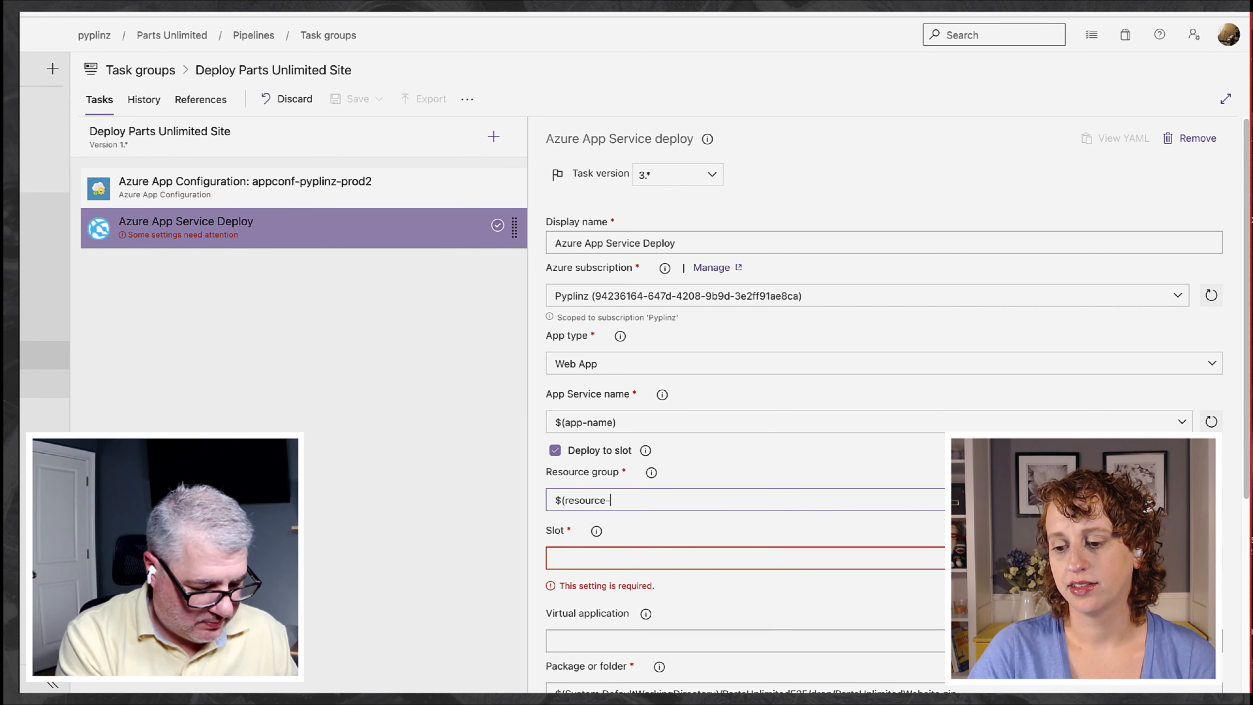
type("-group)")
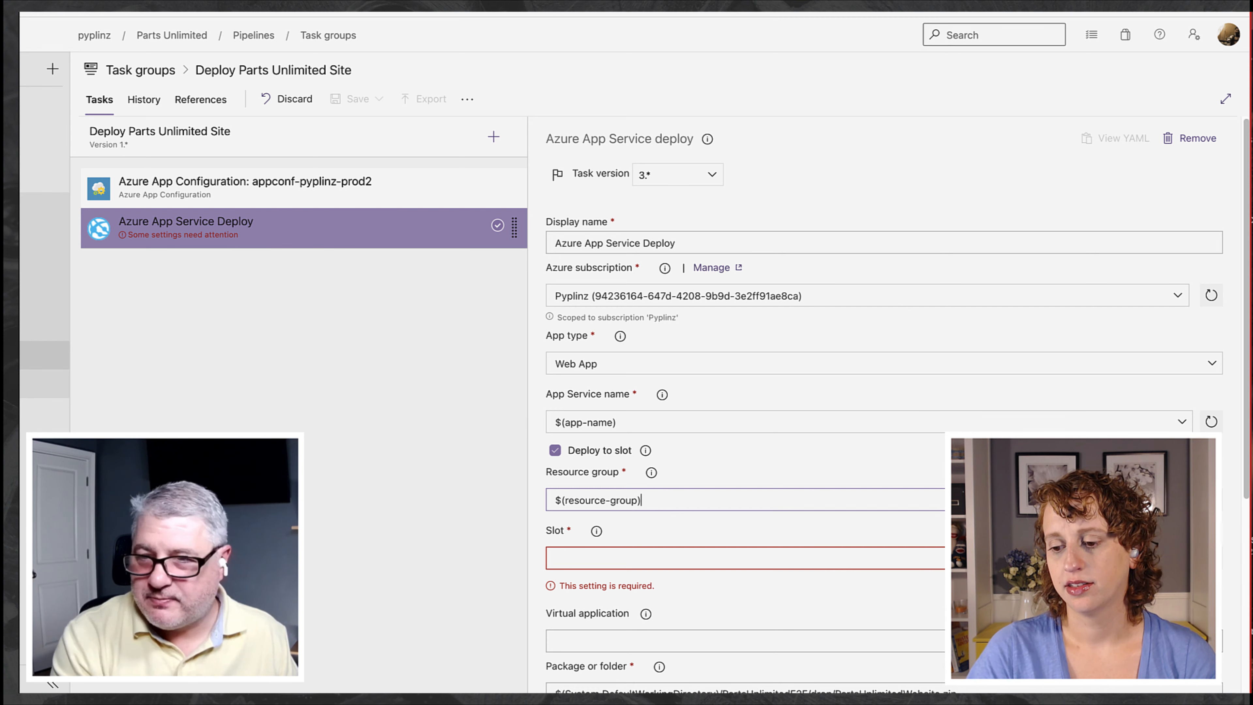
Set the Azure App Service Deploy task's slot to Production
left_click(625, 550)
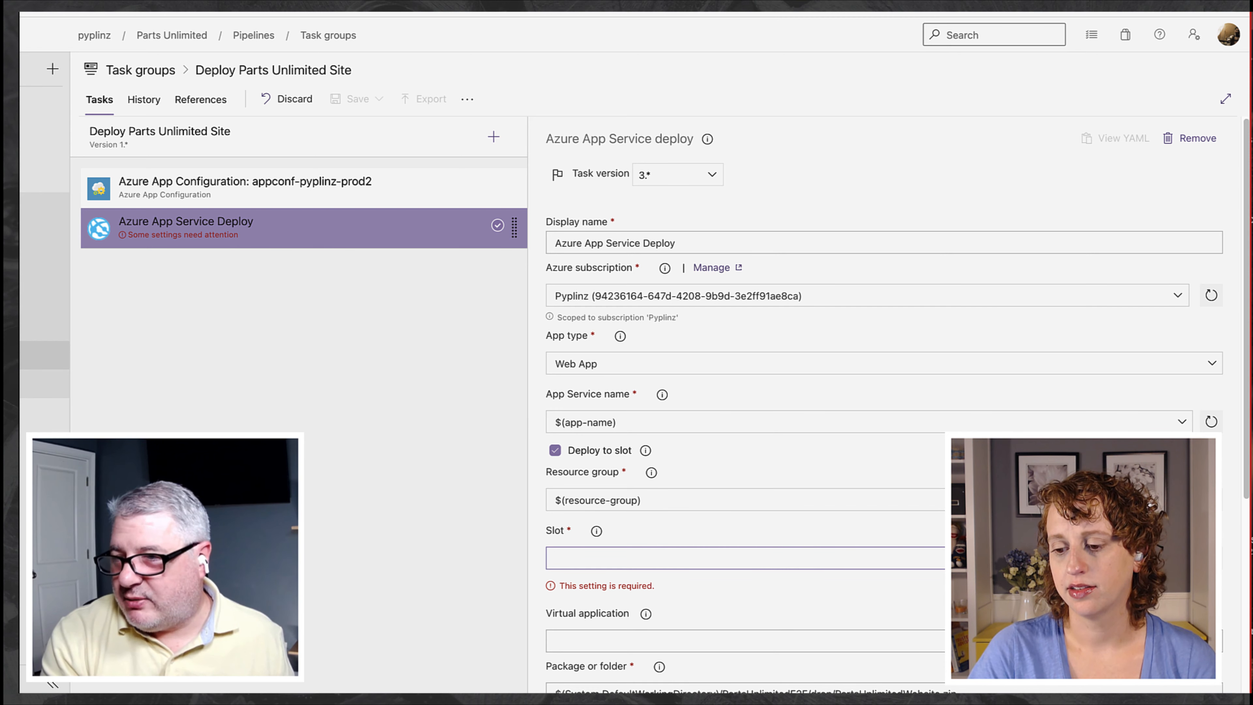
left_click(1181, 558)
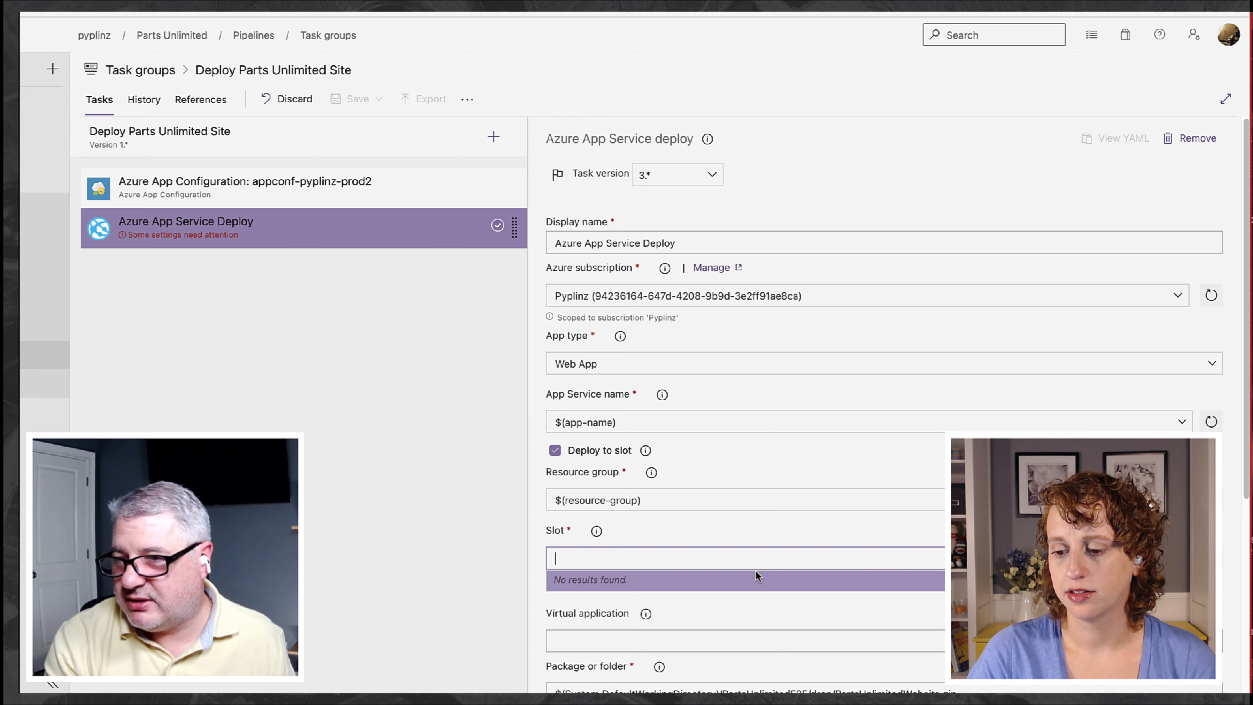
type("Production")
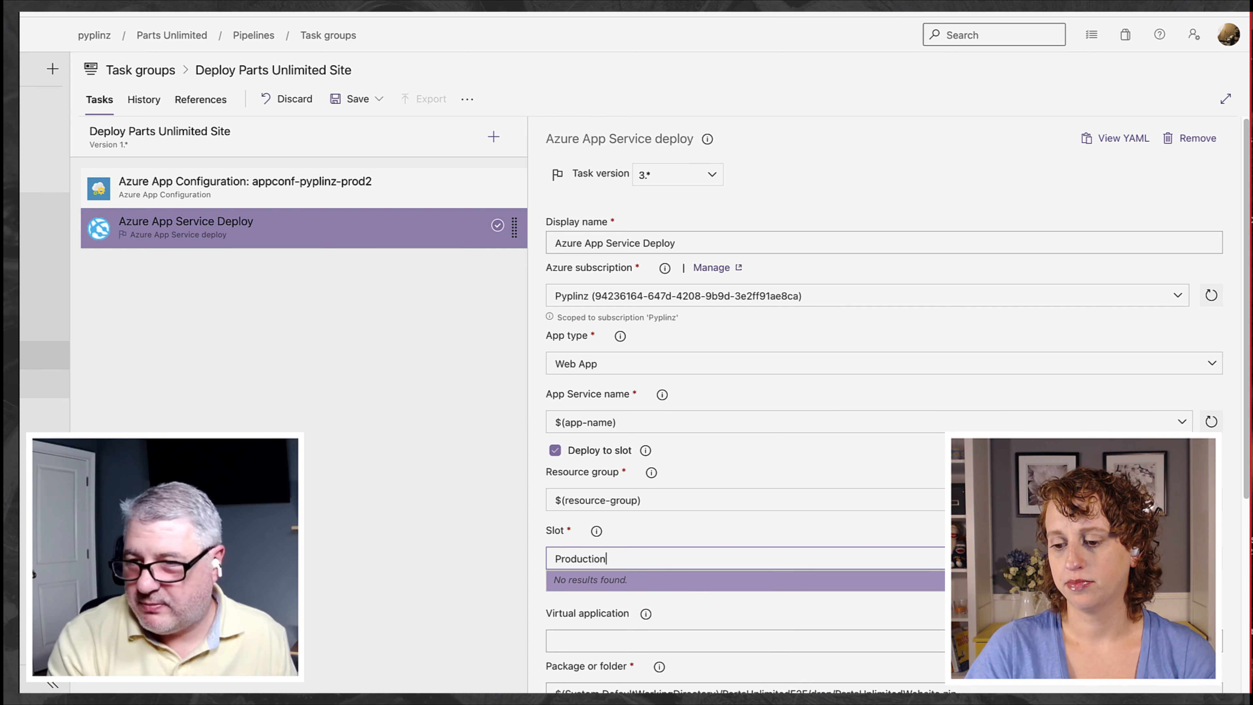
left_click(456, 531)
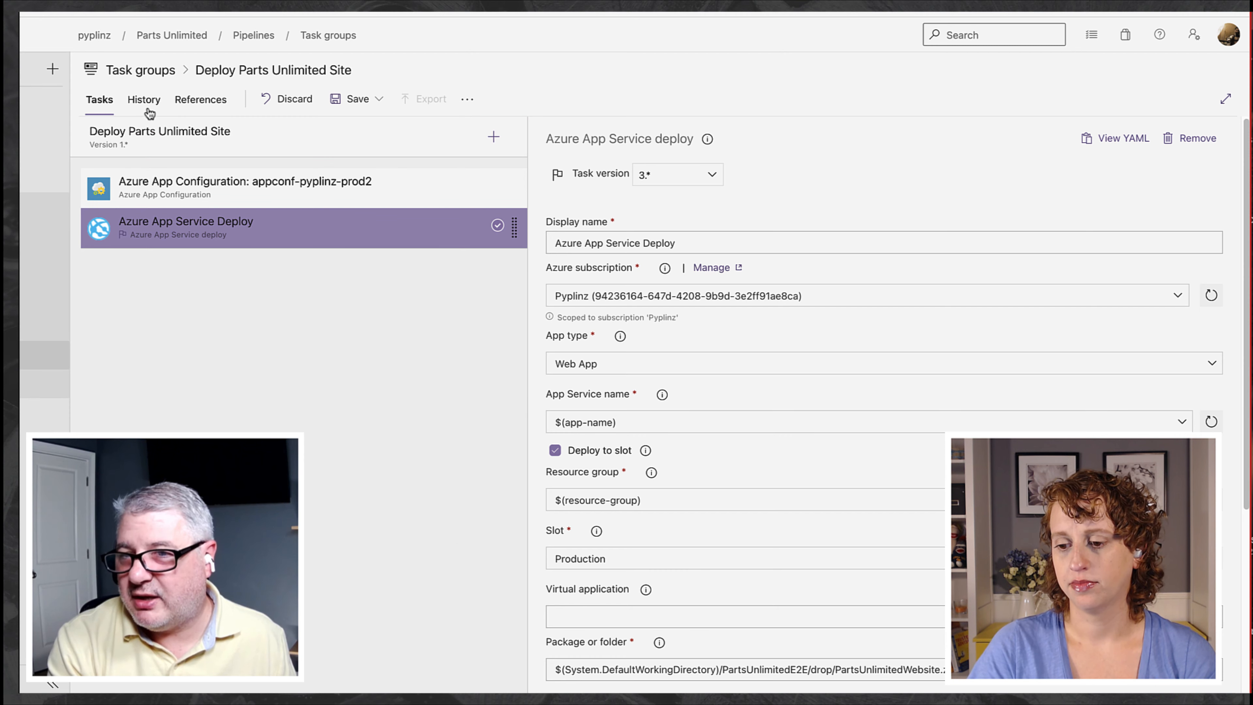
Set the default values of the task group's app-name and resource-group parameters to SET AT RUNTIME
left_click(177, 143)
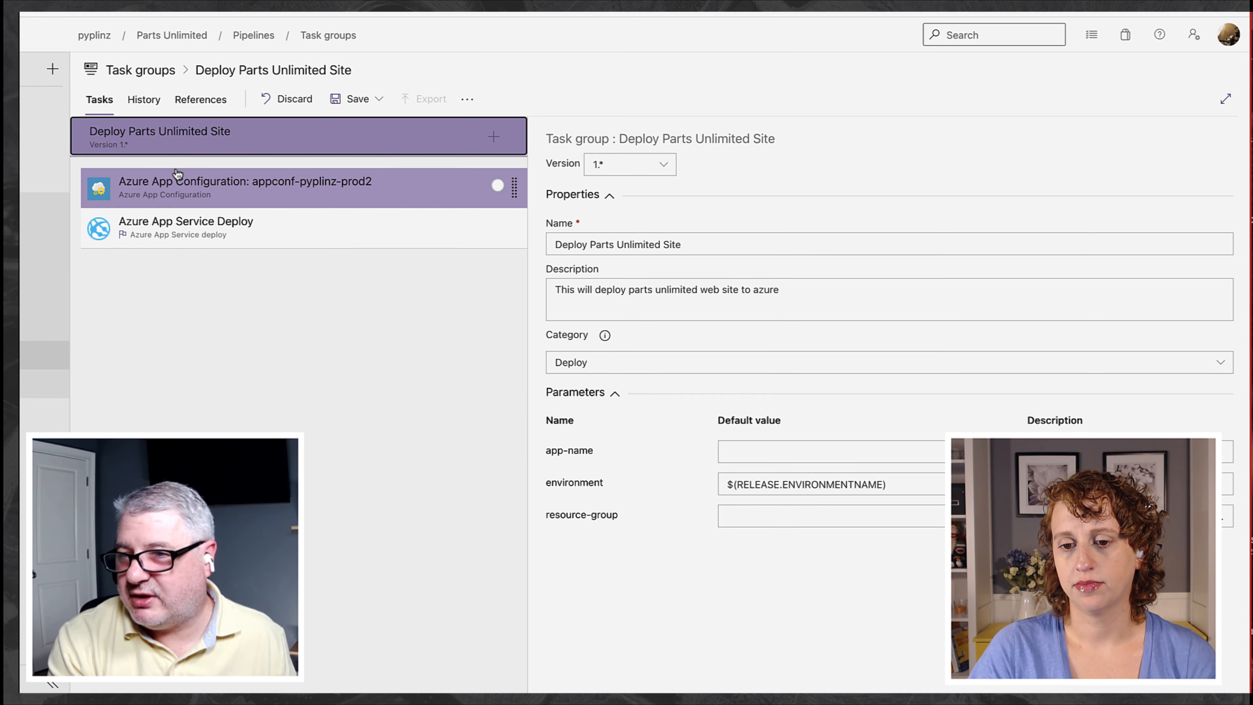
left_click(781, 460)
type("SE")
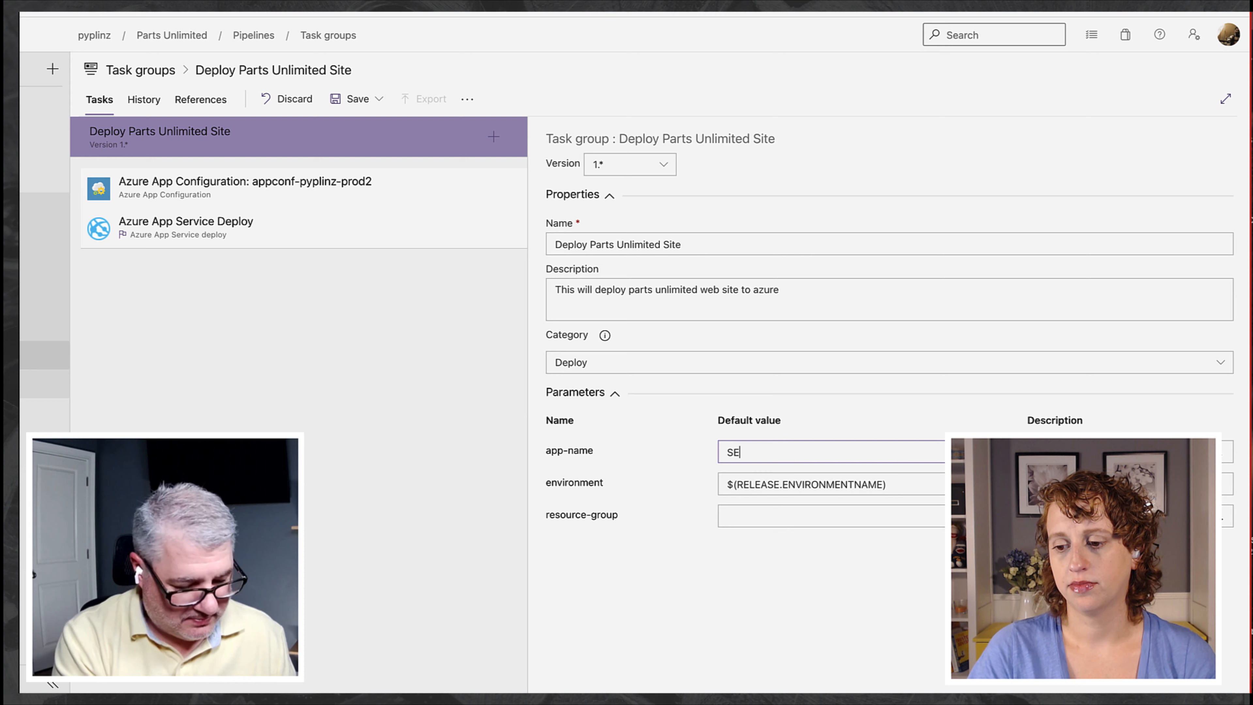
type("T AT RU")
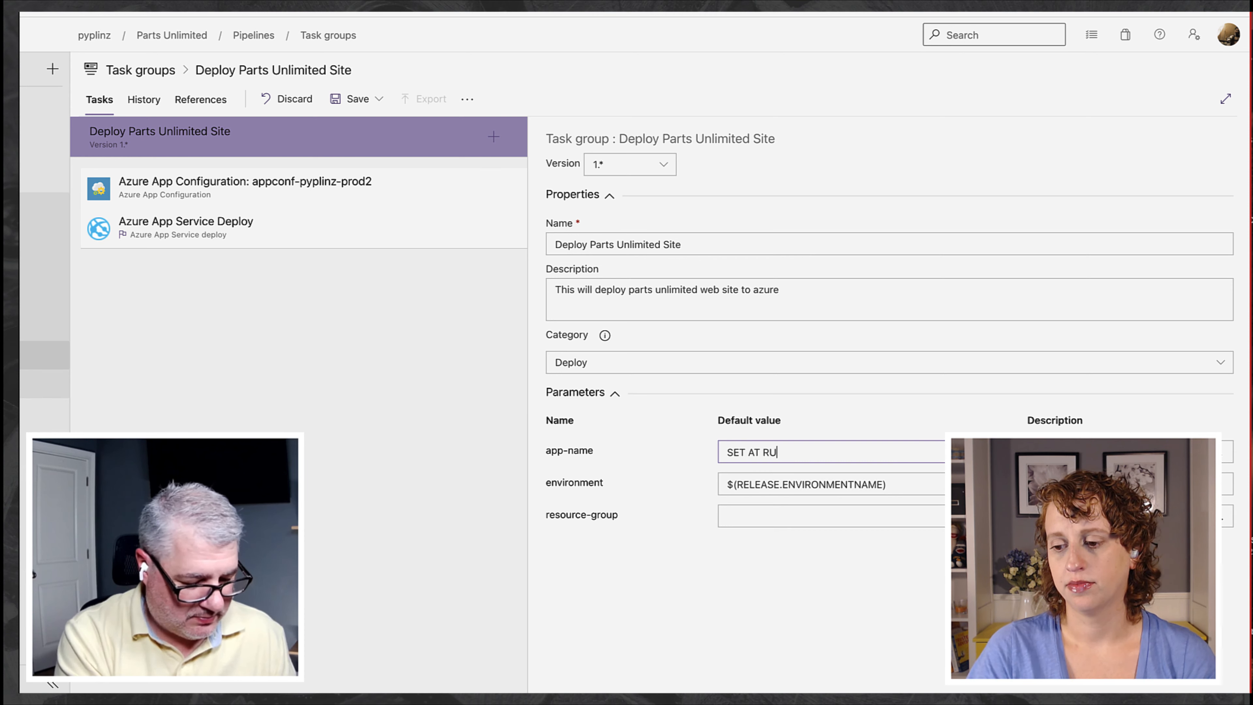
type("NTIME")
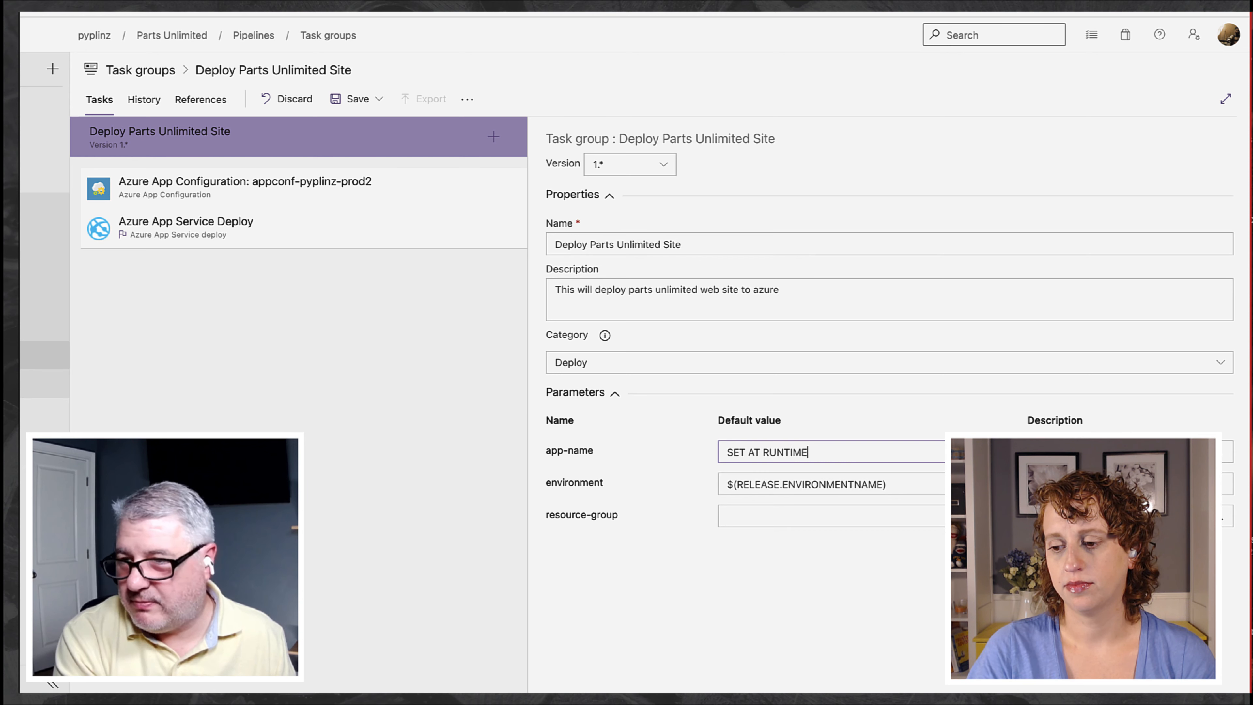
key("ctrl+a")
key("ctrl+c")
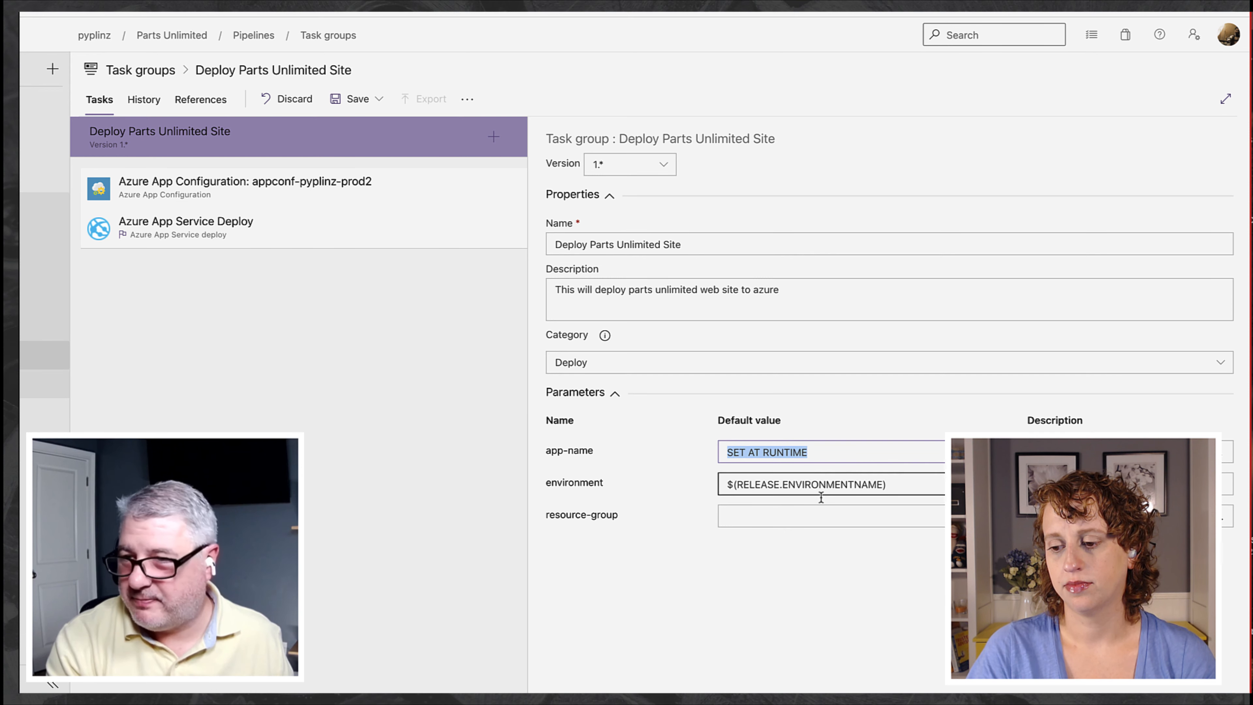
left_click(759, 516)
key("ctrl+v")
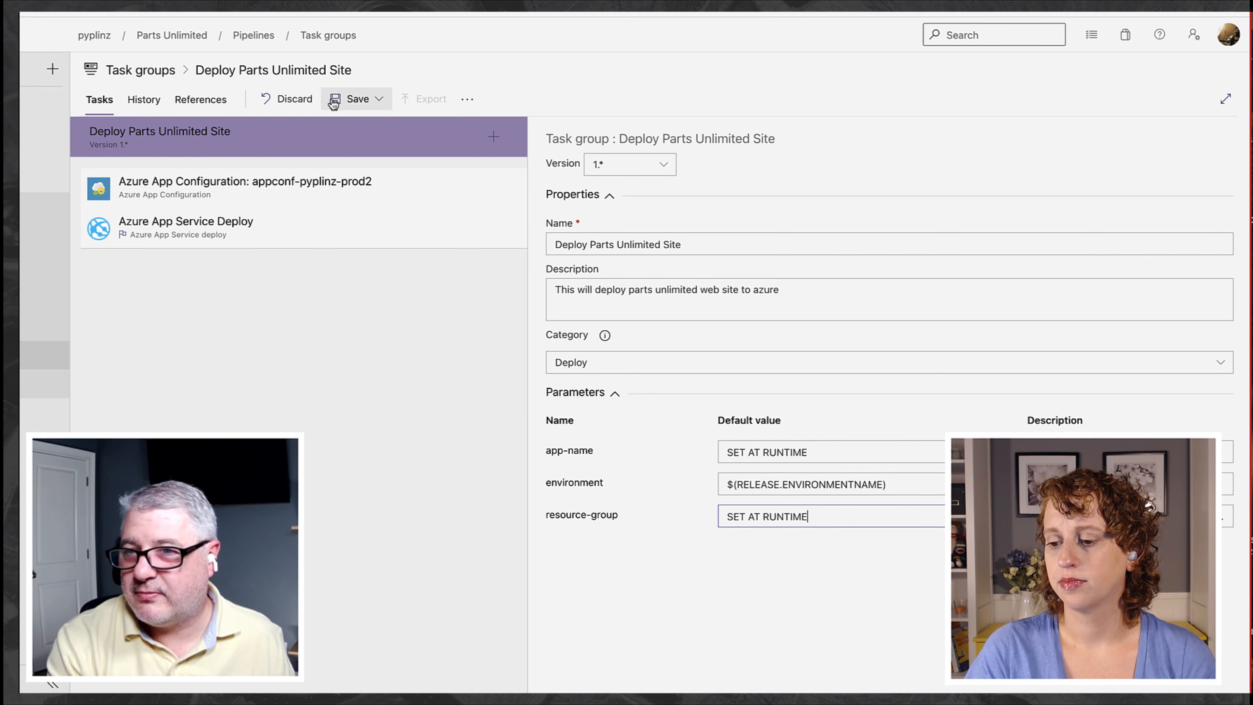
Save the Deploy Parts Unlimited Site task group without a comment
left_click(348, 99)
left_click(341, 128)
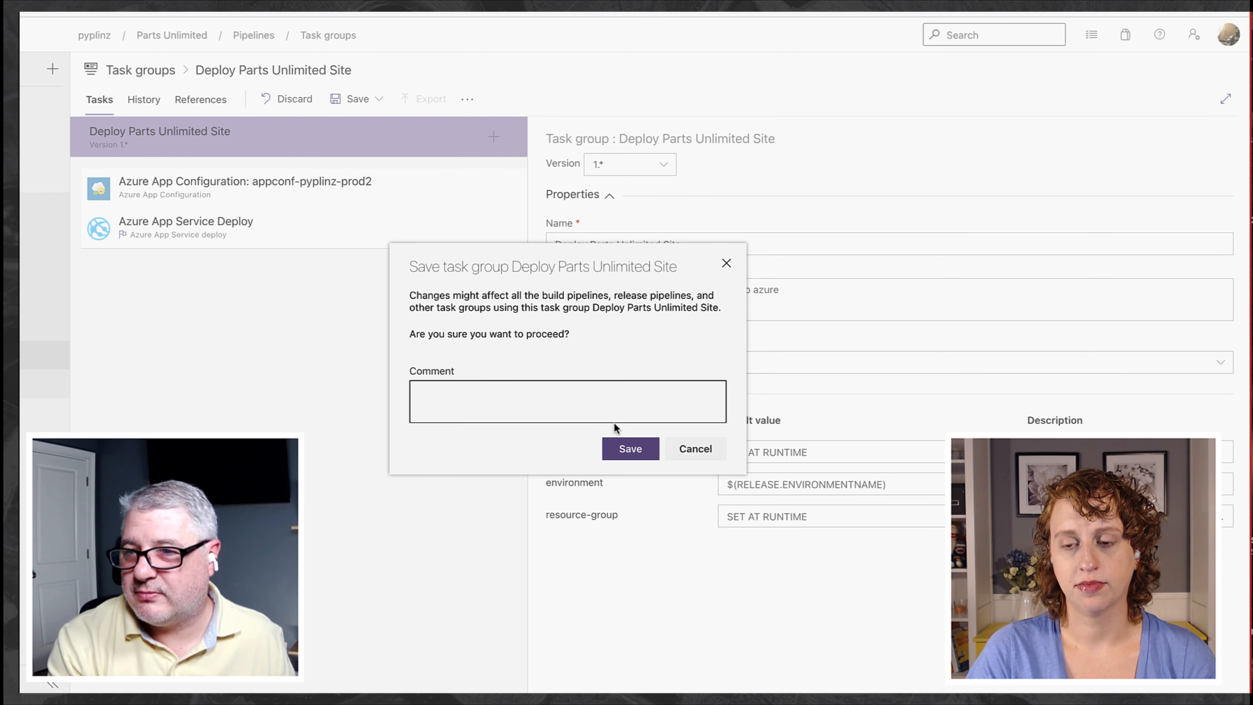
left_click(630, 451)
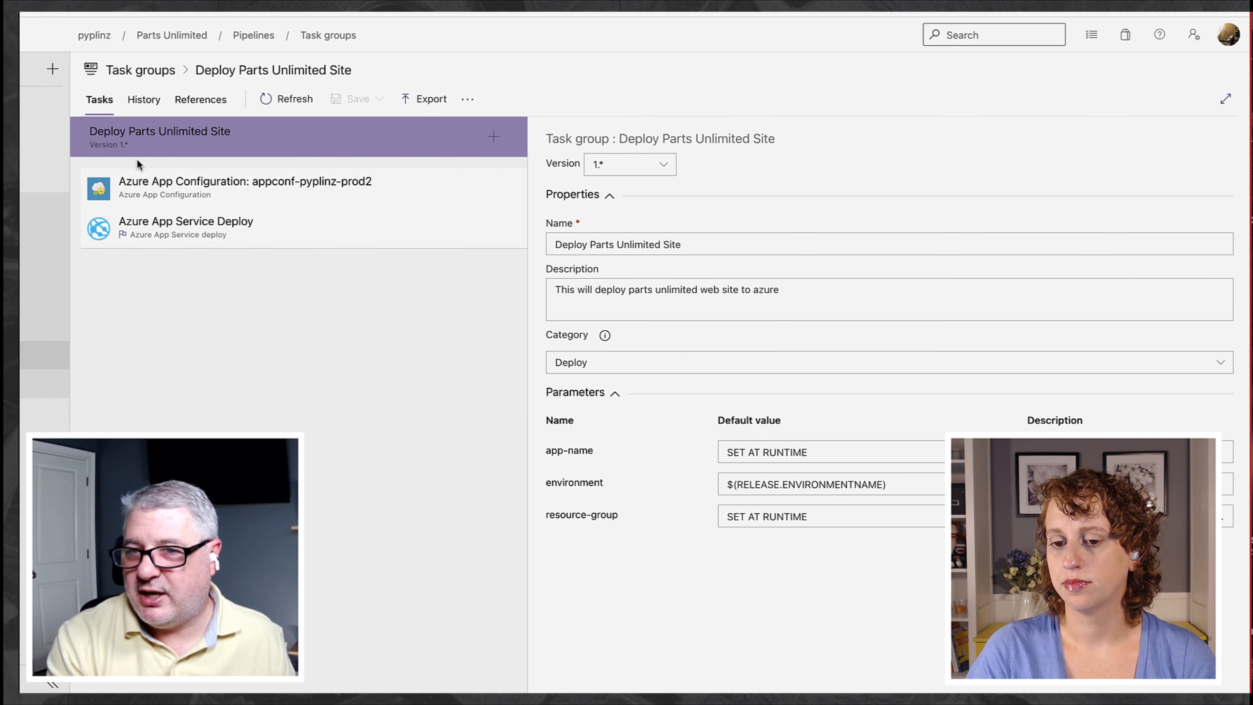
Create a new release of the Deploy Parts Unlimited pipeline with the preset stages and artifact version, and open it
left_click(30, 298)
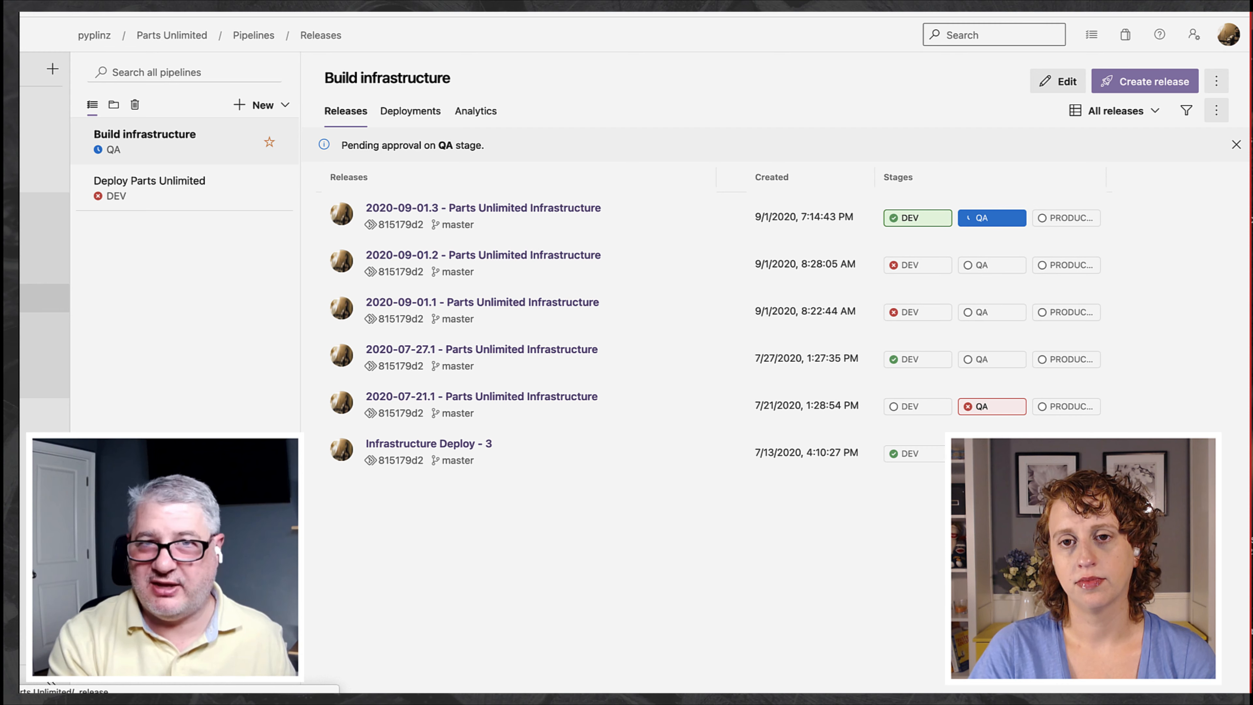
left_click(178, 203)
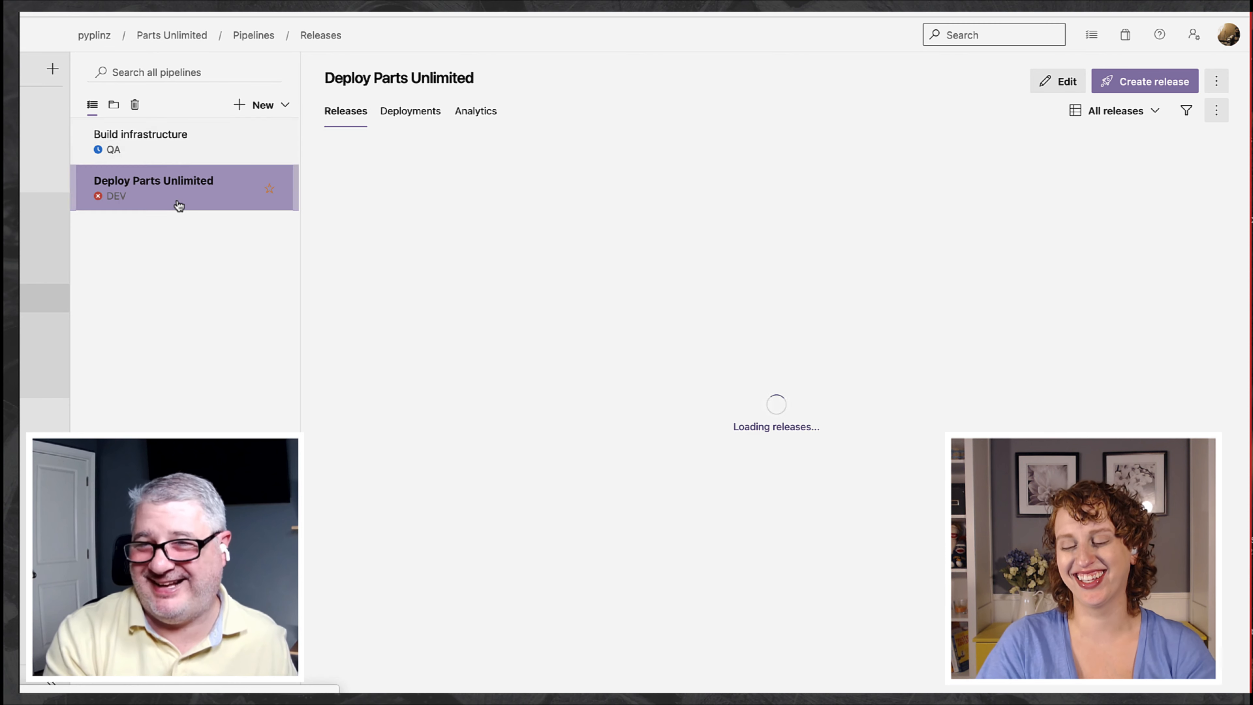
left_click(1144, 93)
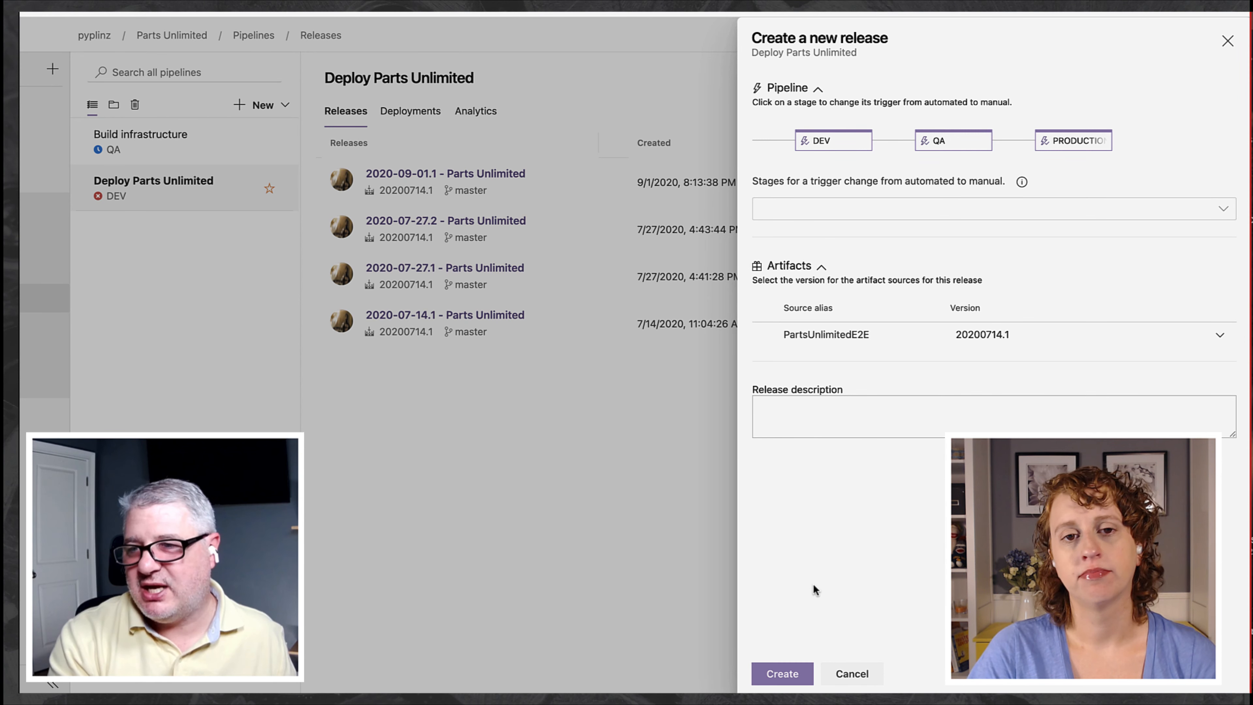
left_click(775, 671)
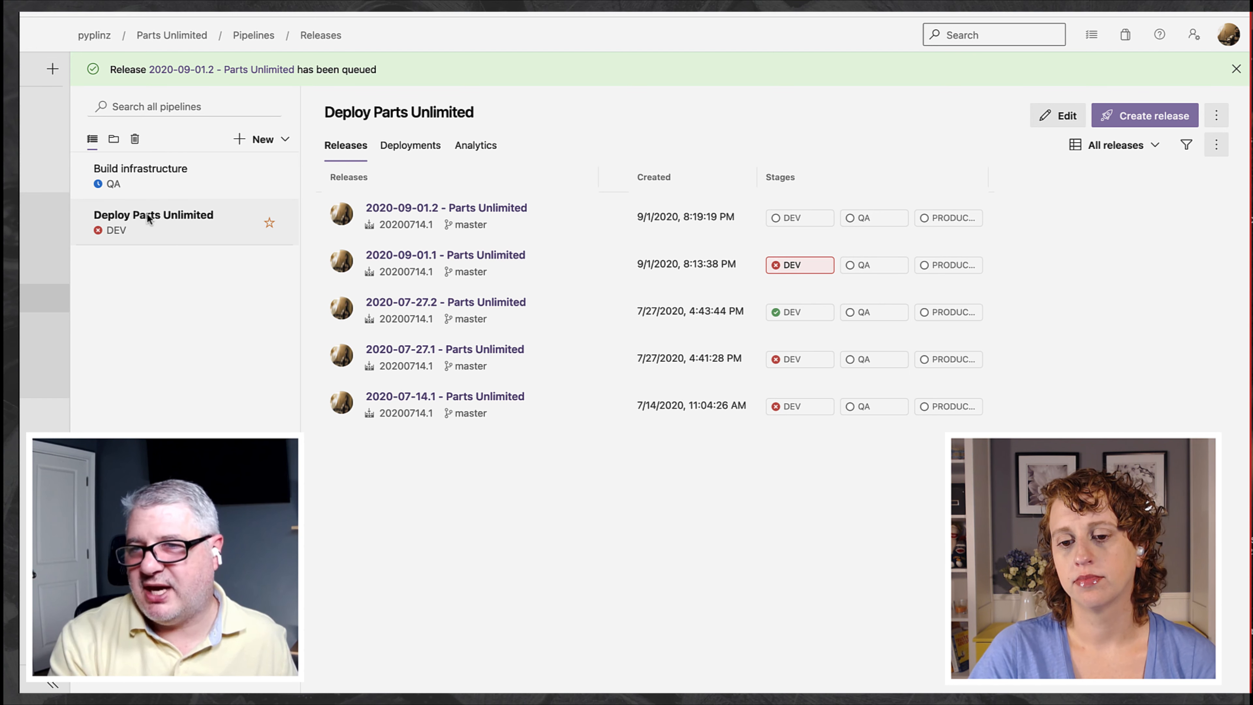
left_click(217, 70)
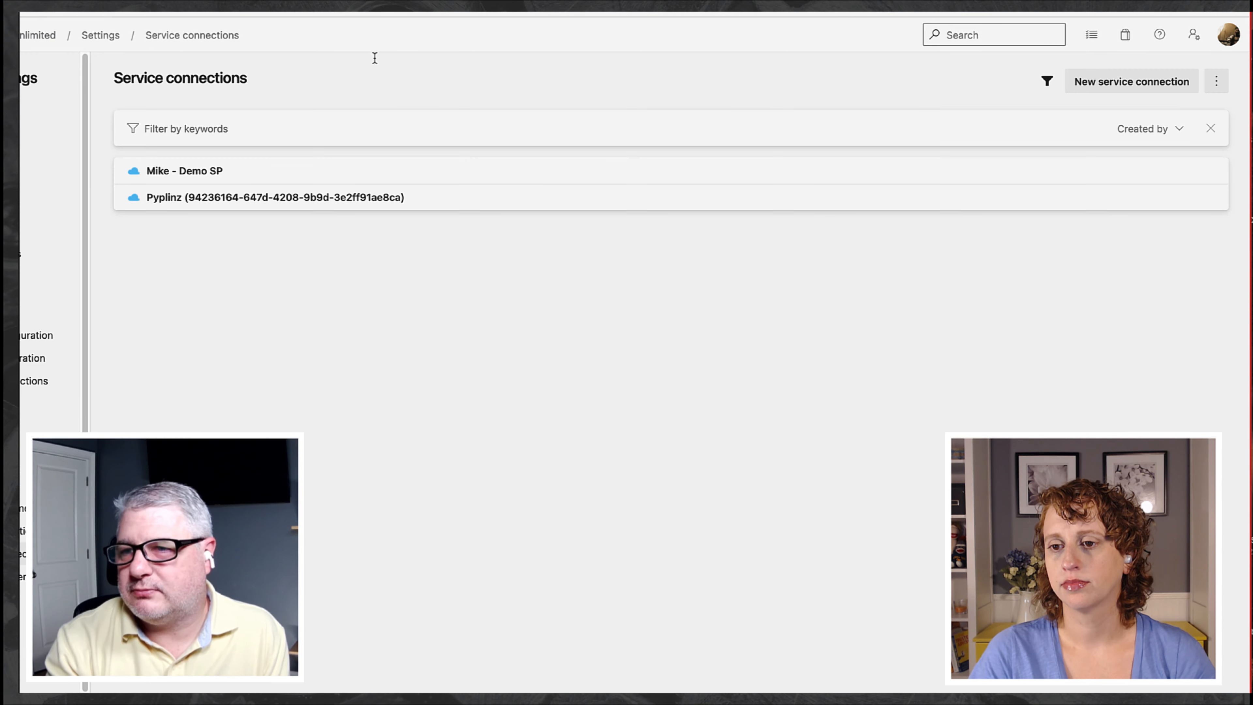
Inspect the Demo SP service connection and its service principal, and check the DEV stage of the 2020-09-01.2 release
left_click(233, 176)
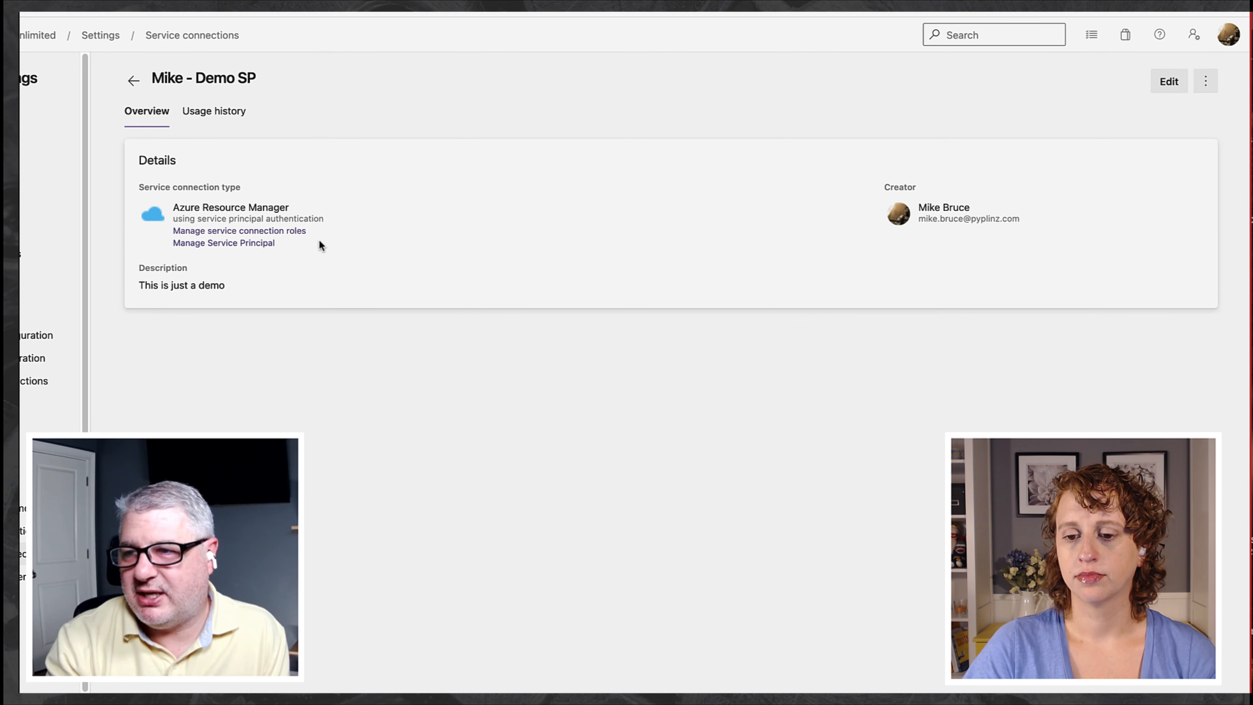
left_click(268, 242)
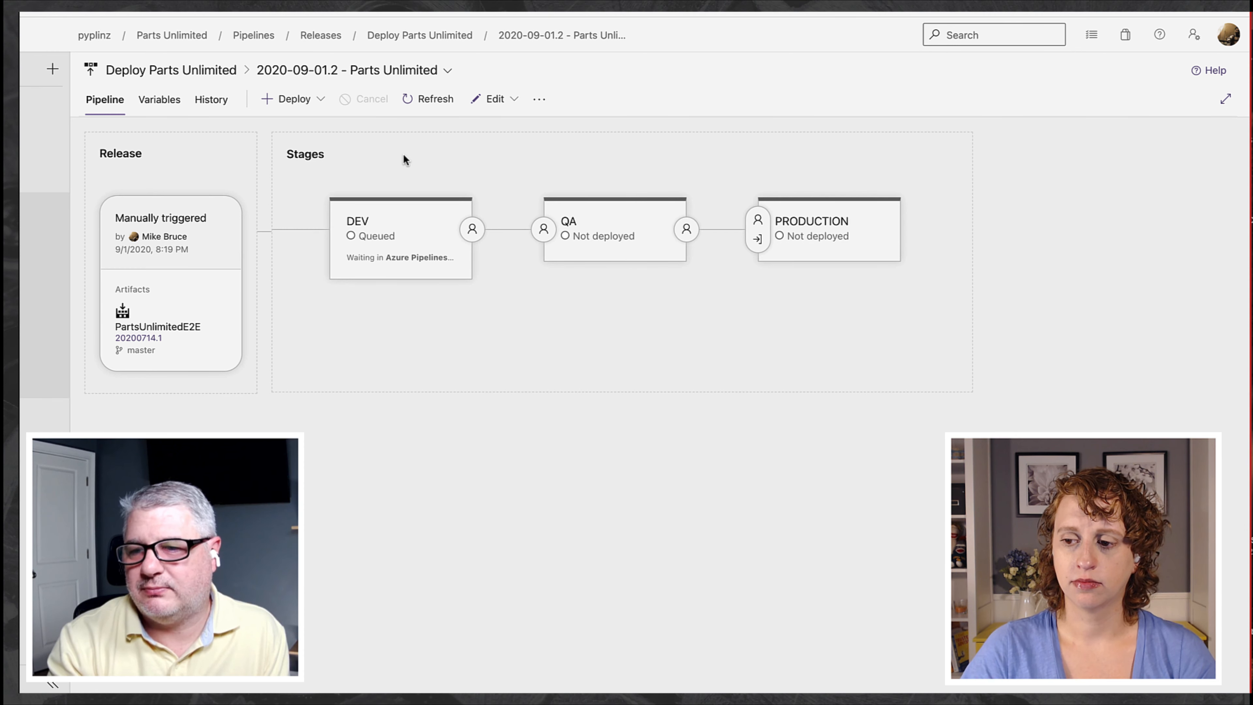
left_click(389, 237)
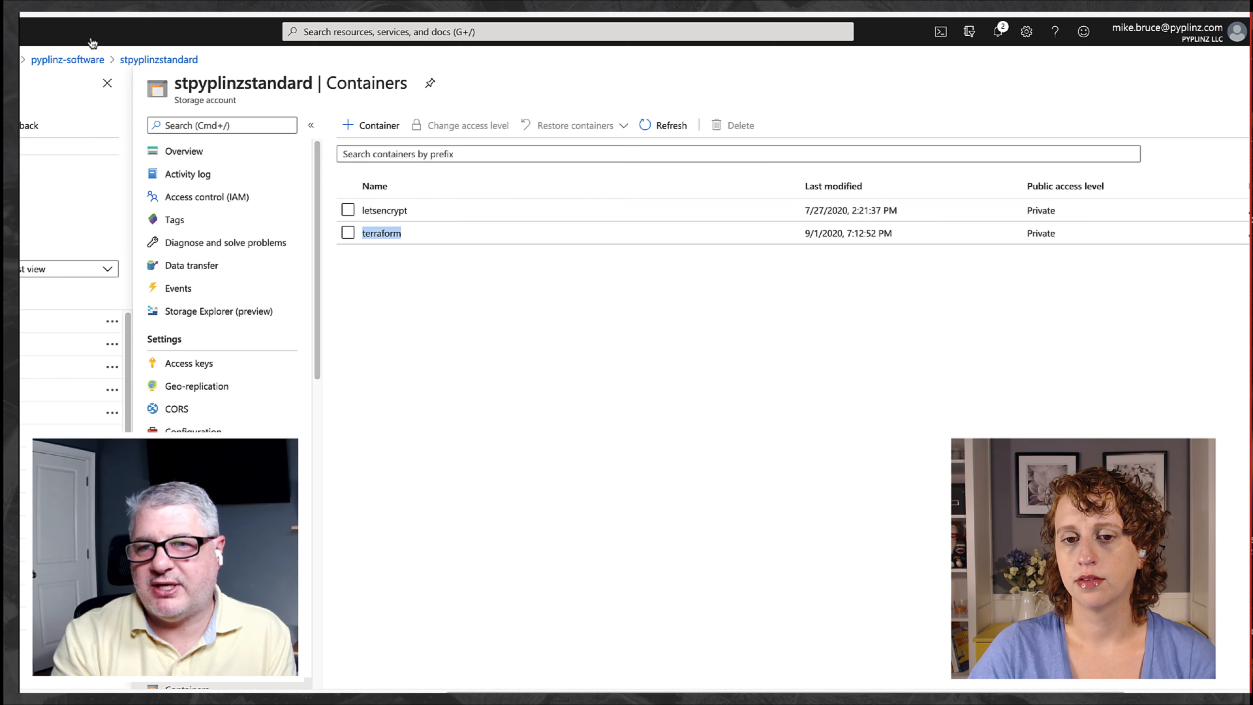
In the Azure portal, open app-partsunlimited-dev-eastus2 from the rg-pyplinz-dev-eastus resource group and view its Deployment Center
left_click(49, 55)
left_click(41, 66)
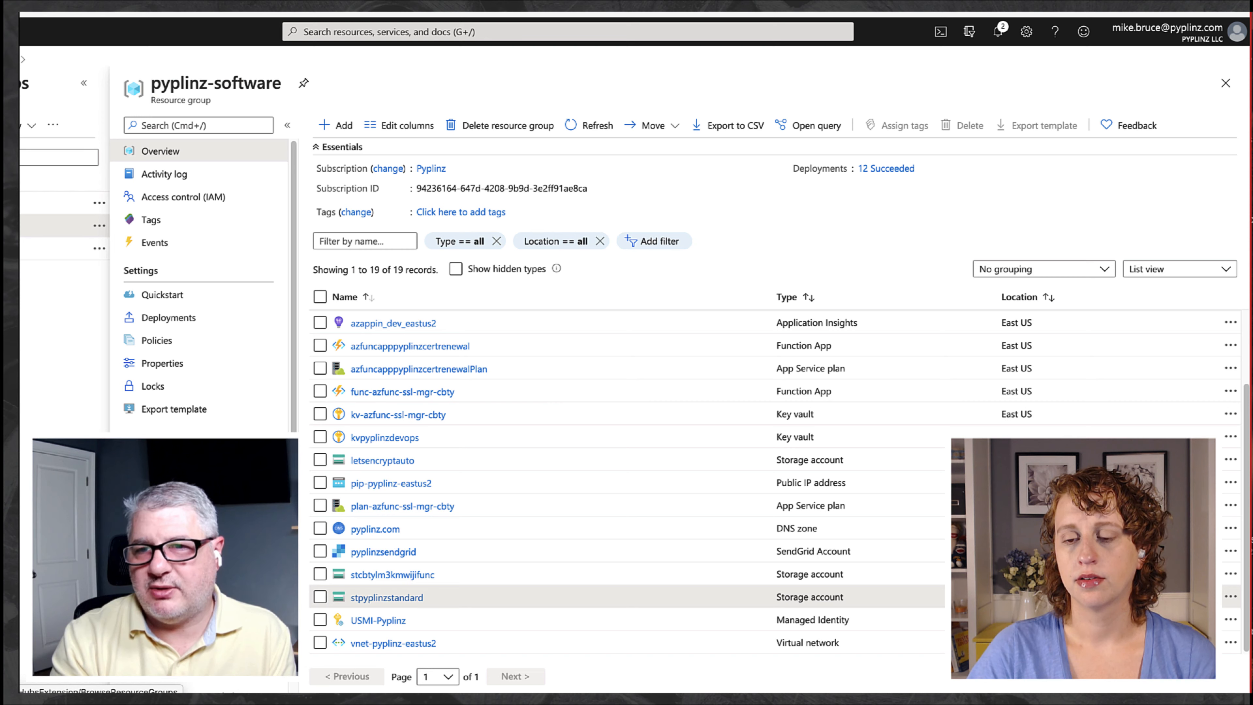
left_click(72, 125)
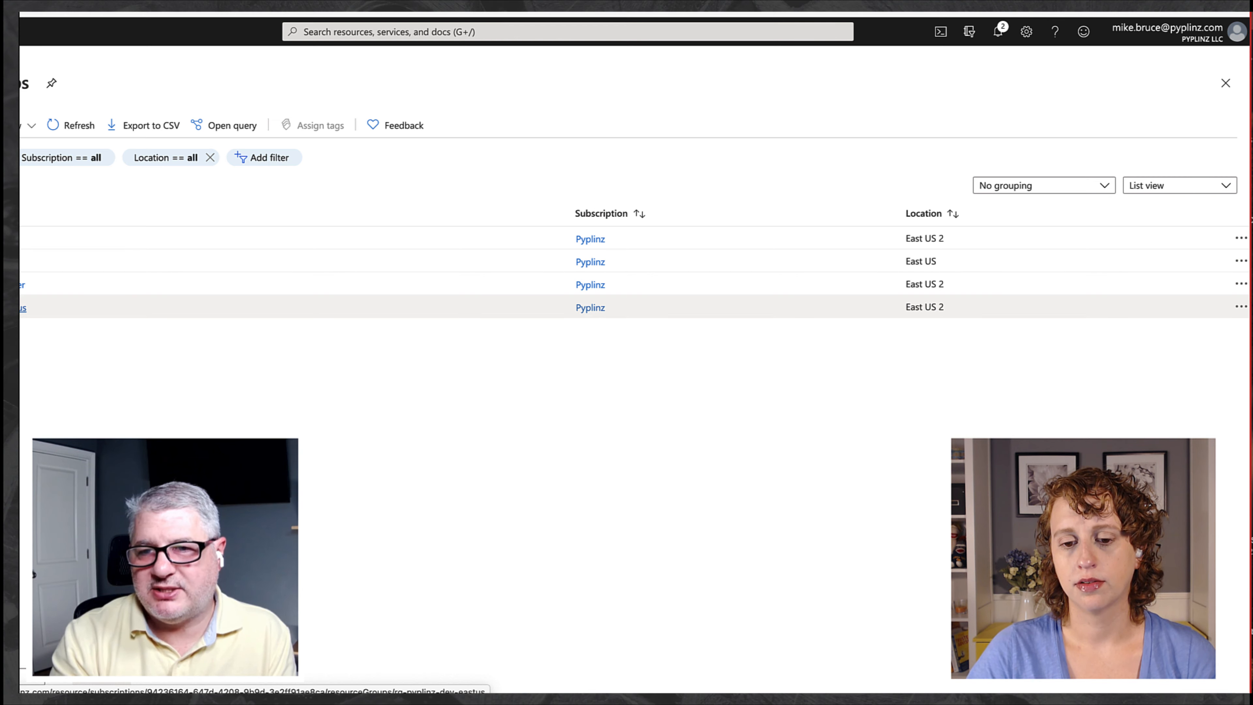
left_click(23, 307)
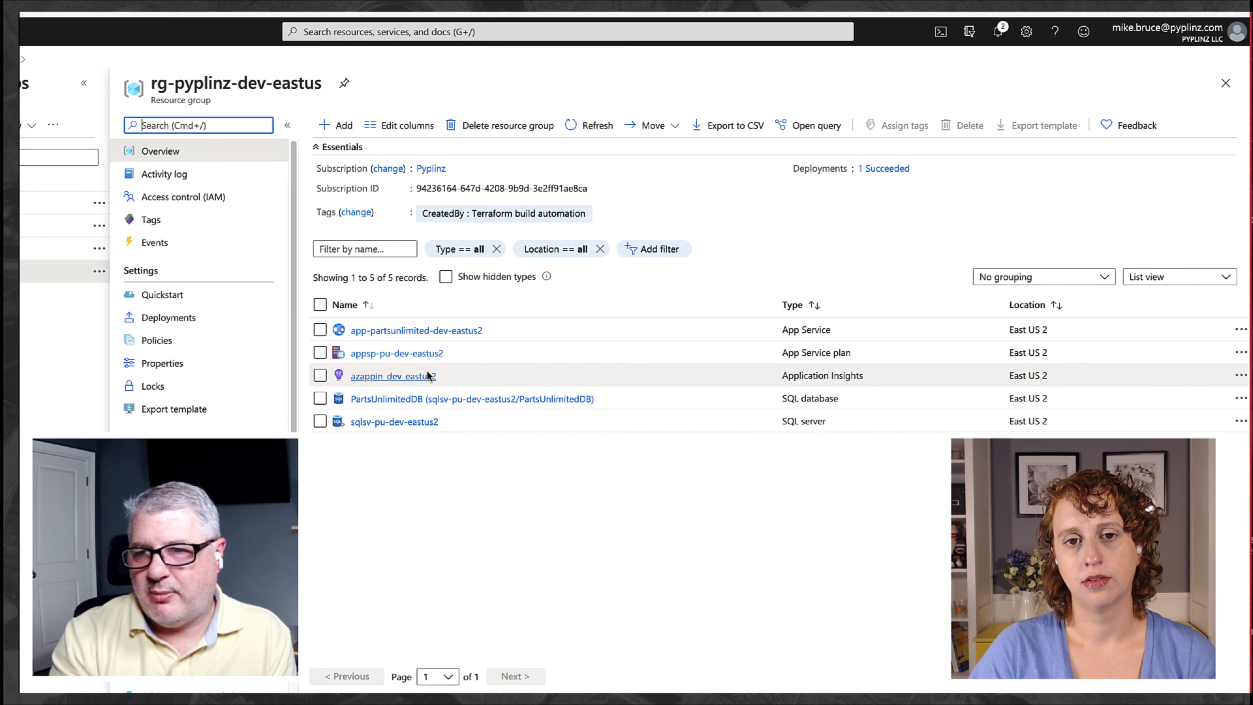
left_click(423, 334)
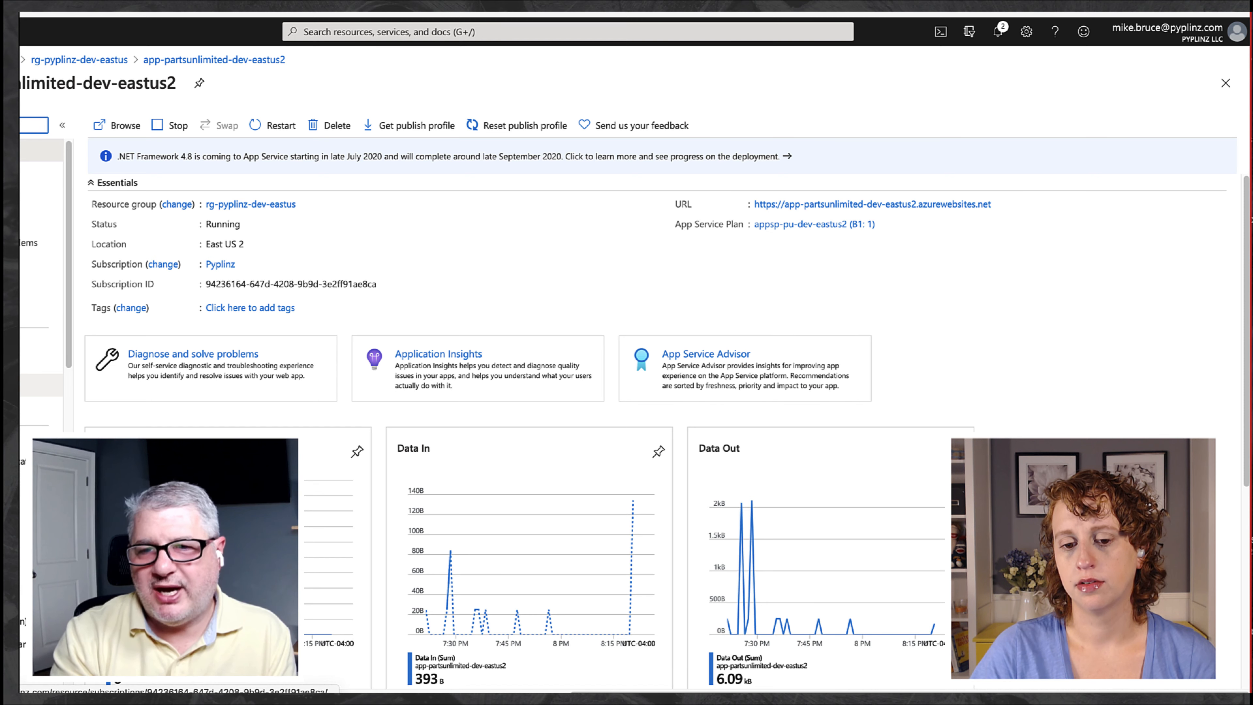
left_click(35, 385)
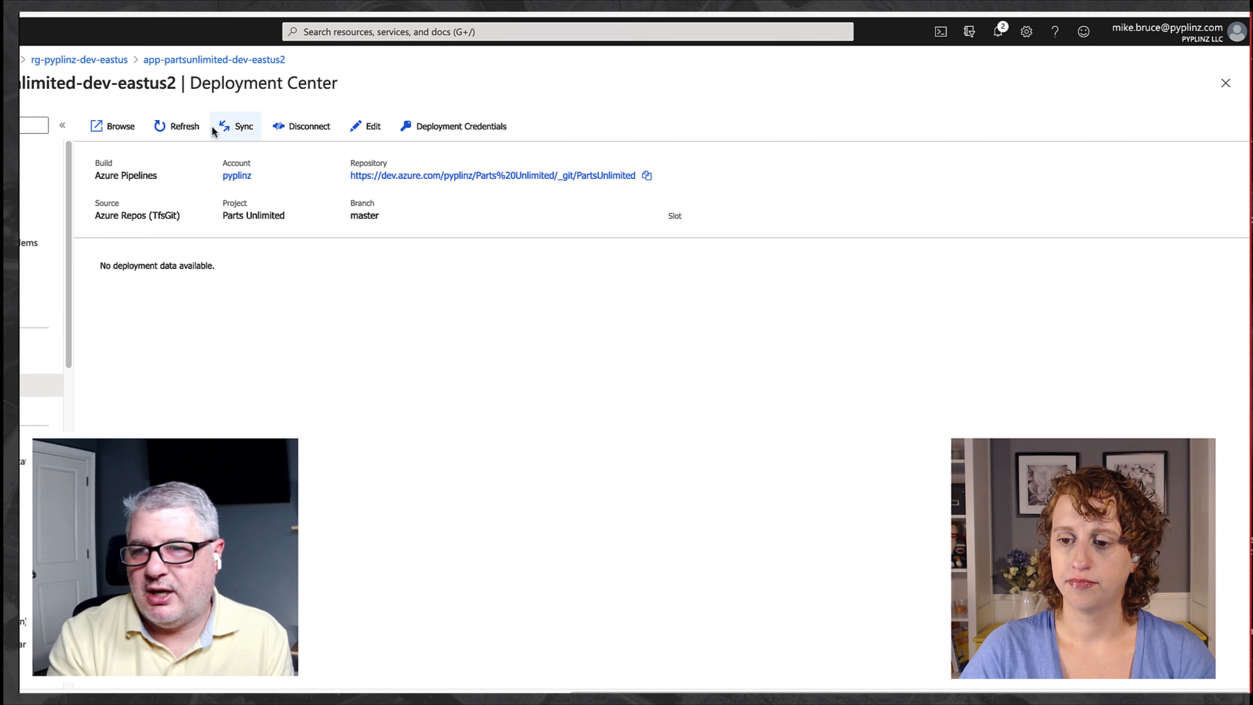
Refresh the DEV app service's Deployment Center, then switch to Azure DevOps and open the Parts Unlimited project's service connections
left_click(177, 126)
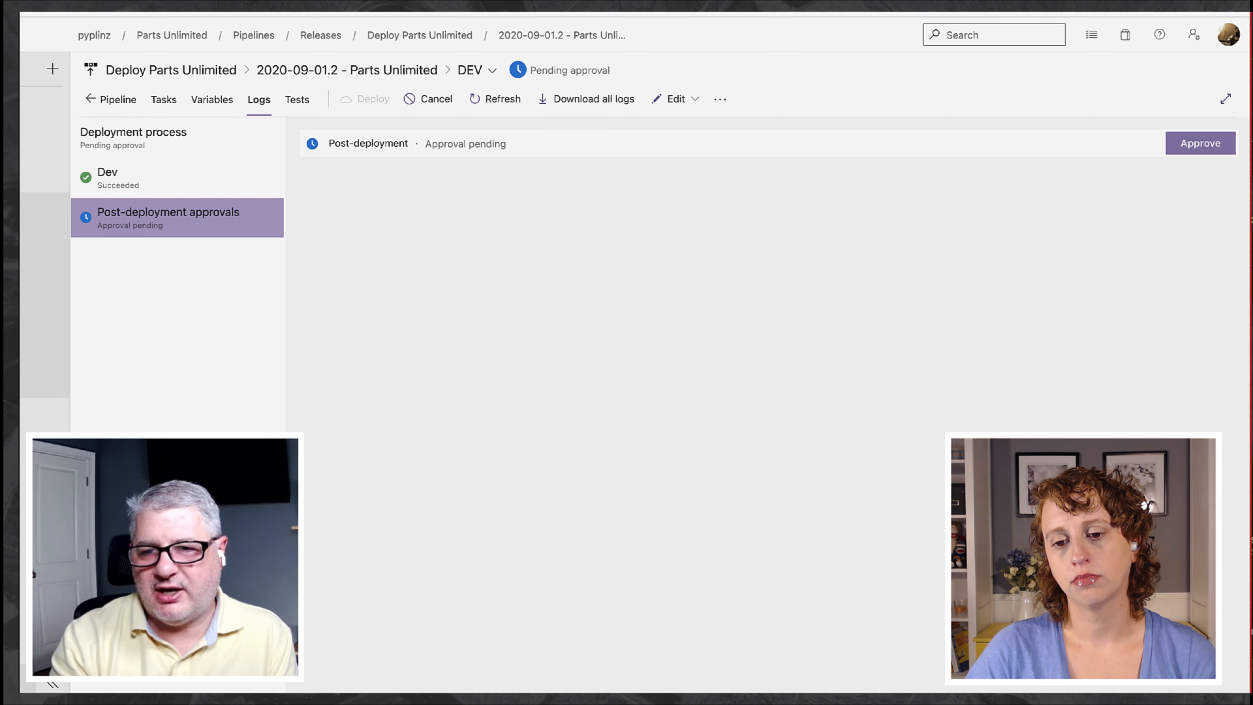
left_click(28, 683)
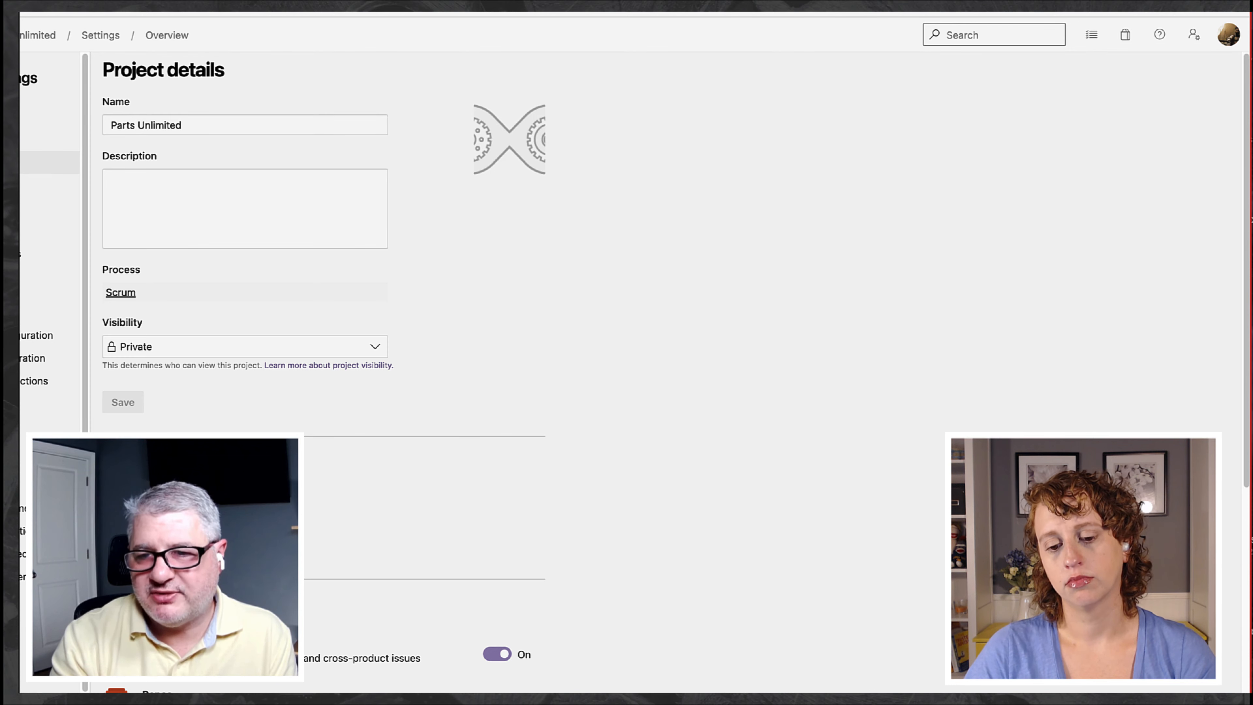
left_click(39, 553)
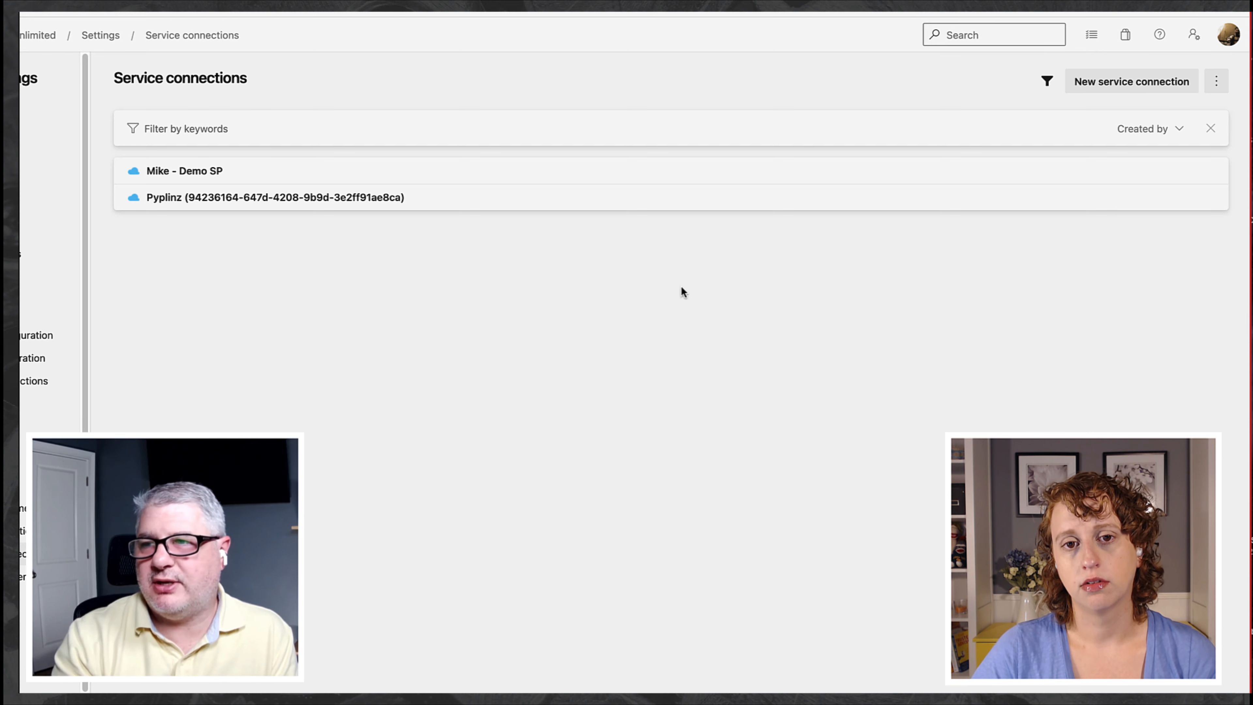
Start a new service connection and look through the available connection types
left_click(1107, 84)
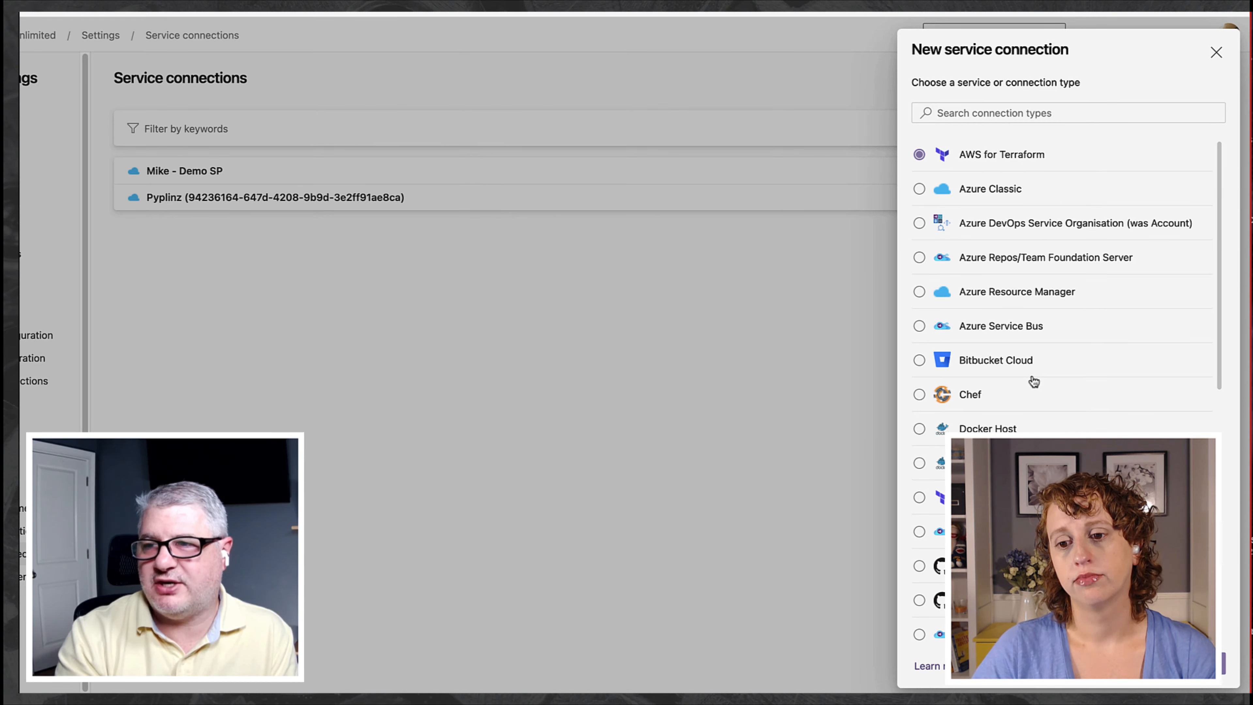
scroll(1035, 374, "down", 5)
scroll(1036, 373, "down", 3)
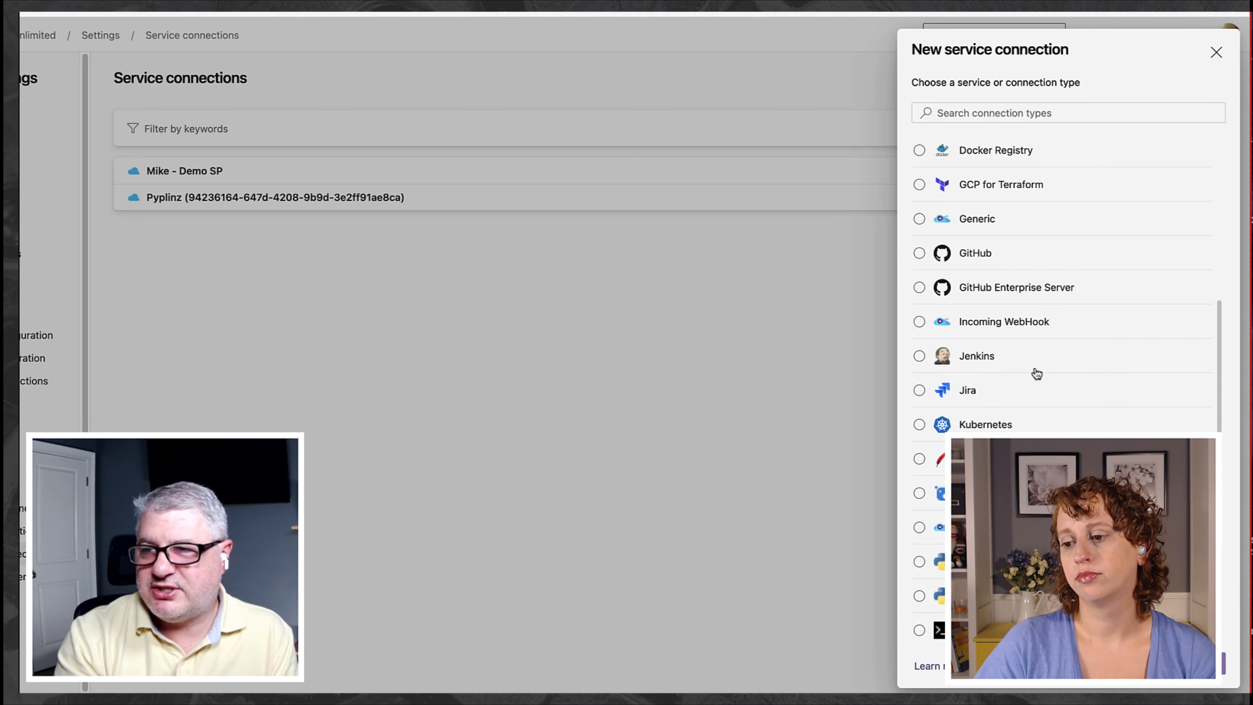
scroll(1029, 316, "down", 2)
scroll(1036, 316, "down", 3)
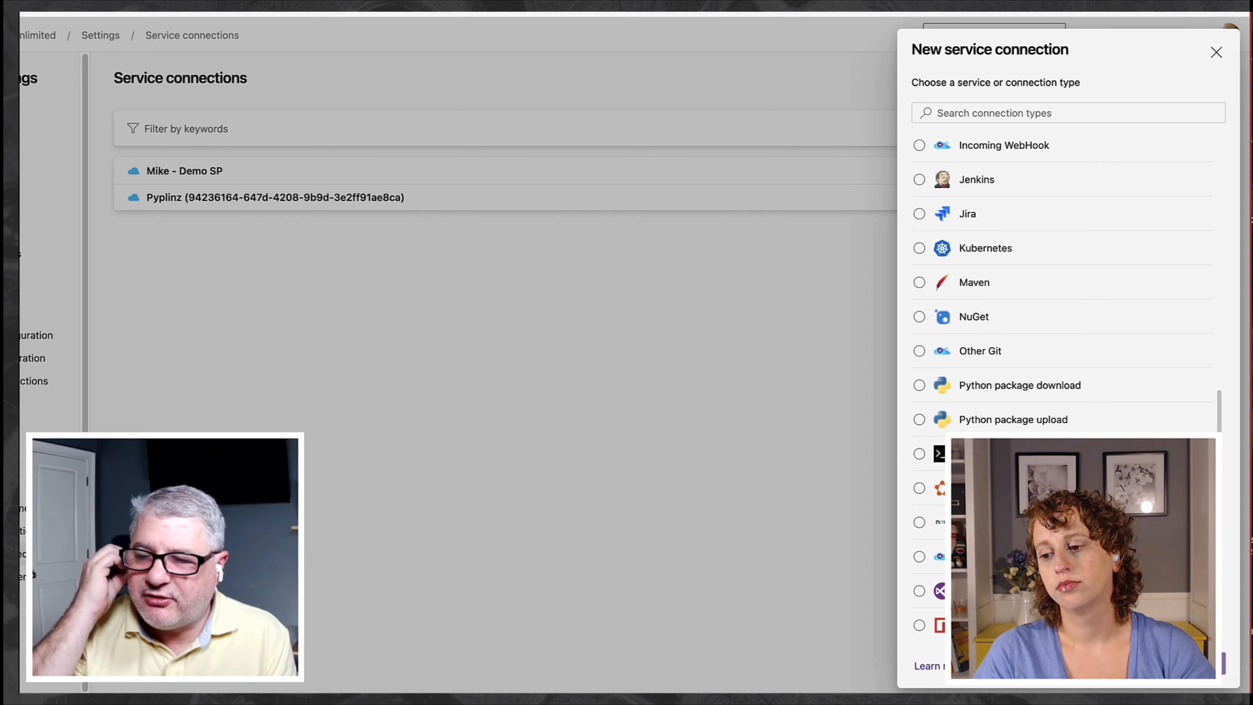
Choose the Generic connection type, view its server, authentication and details fields, and return to the type list
scroll(1061, 296, "up", 7)
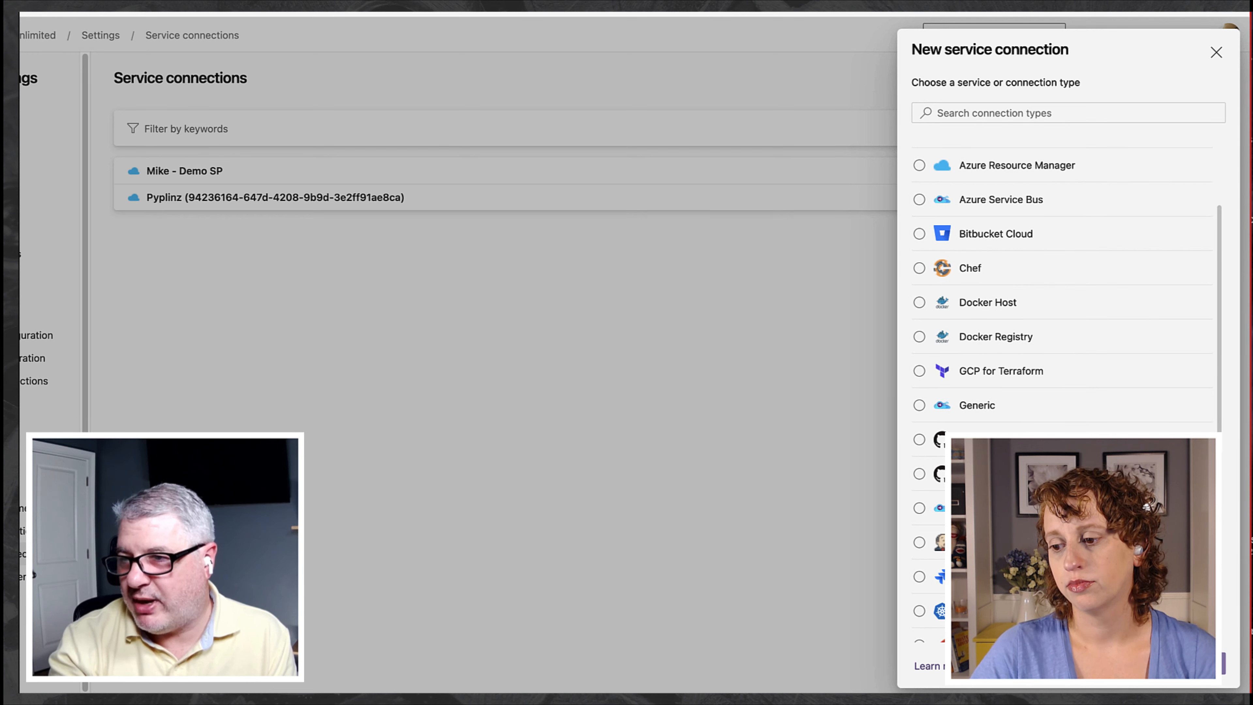
scroll(1060, 296, "down", 1)
left_click(990, 397)
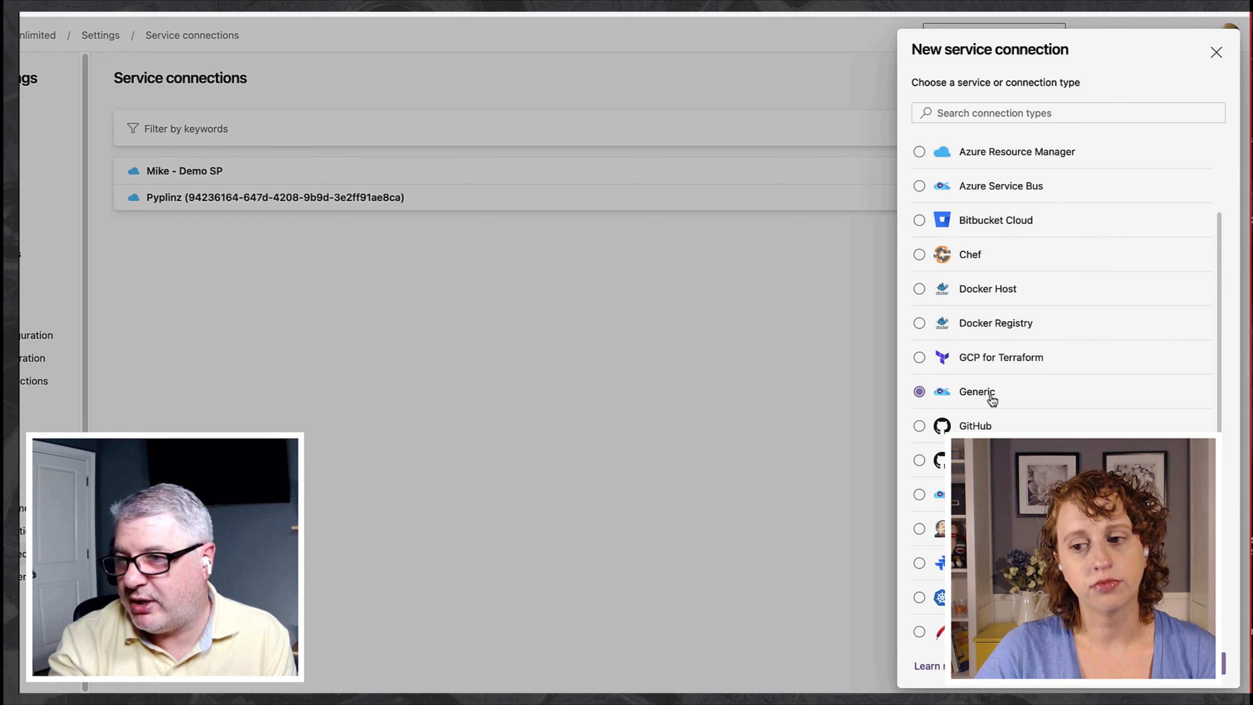
left_click(1205, 664)
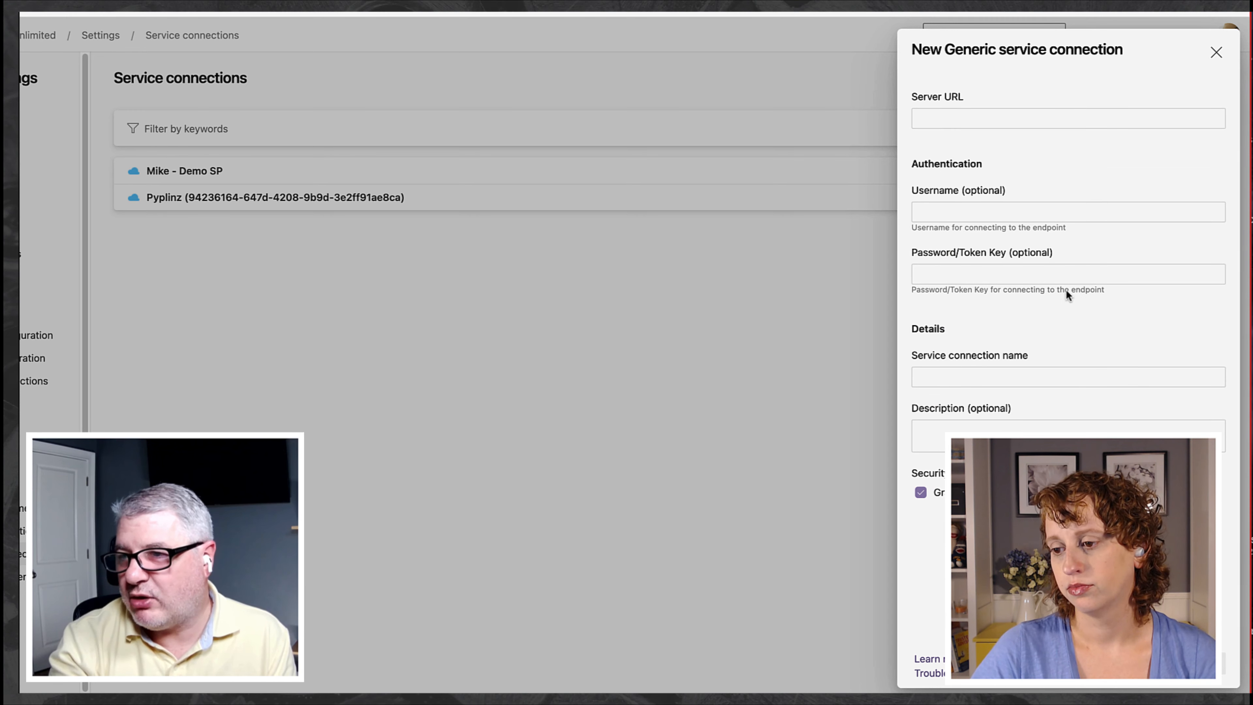
left_click(942, 121)
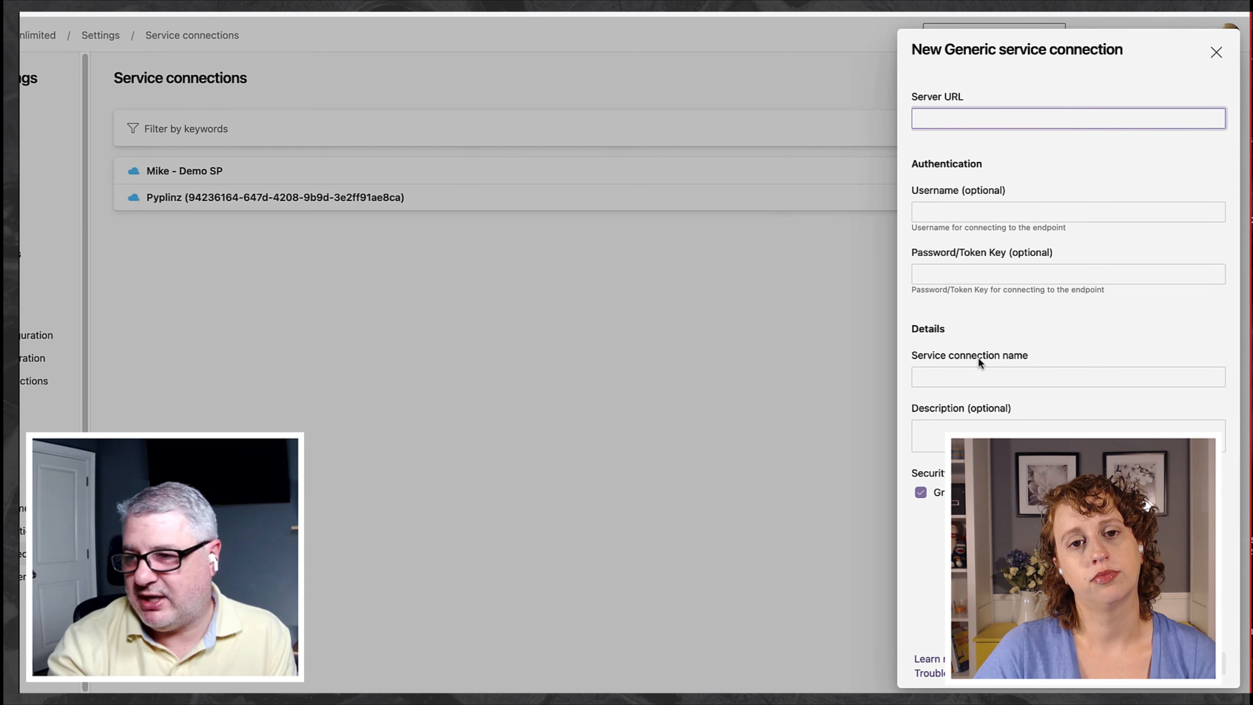
left_click(1154, 663)
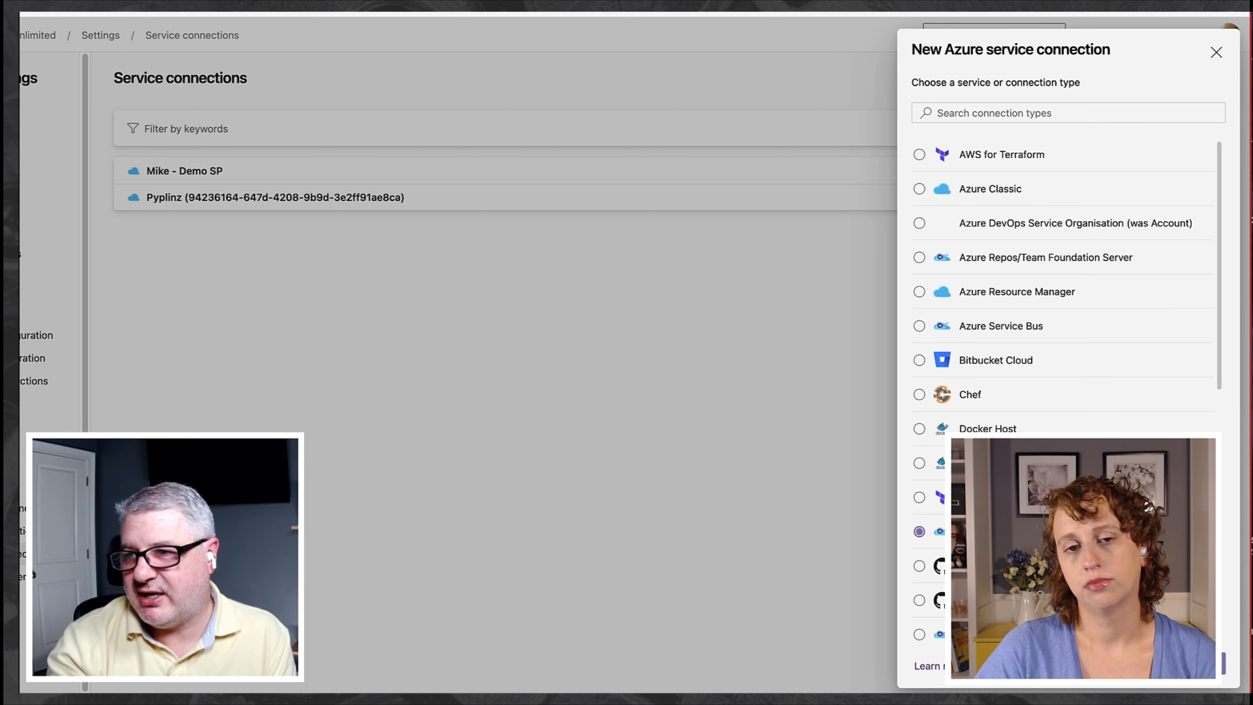
Review the remaining connection types, examine the Azure Classic form with credentials authentication, and return to the type list
scroll(1062, 390, "down", 3)
scroll(1061, 390, "down", 4)
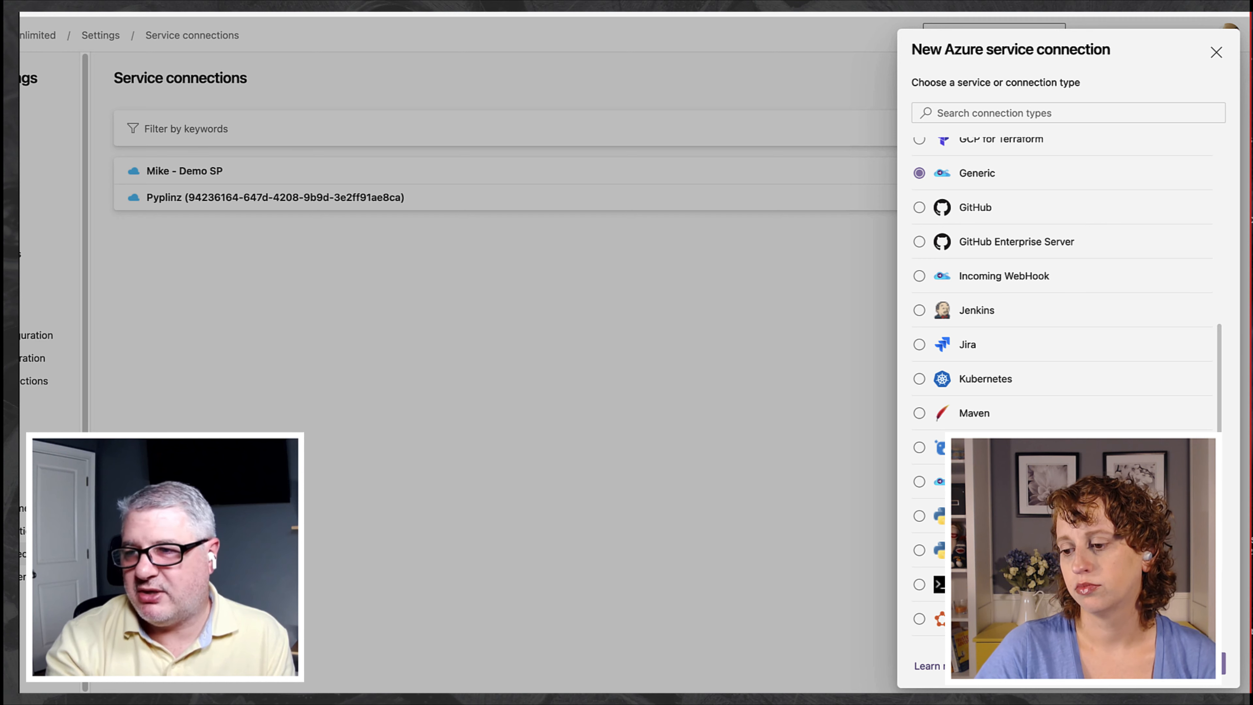
scroll(1062, 390, "down", 4)
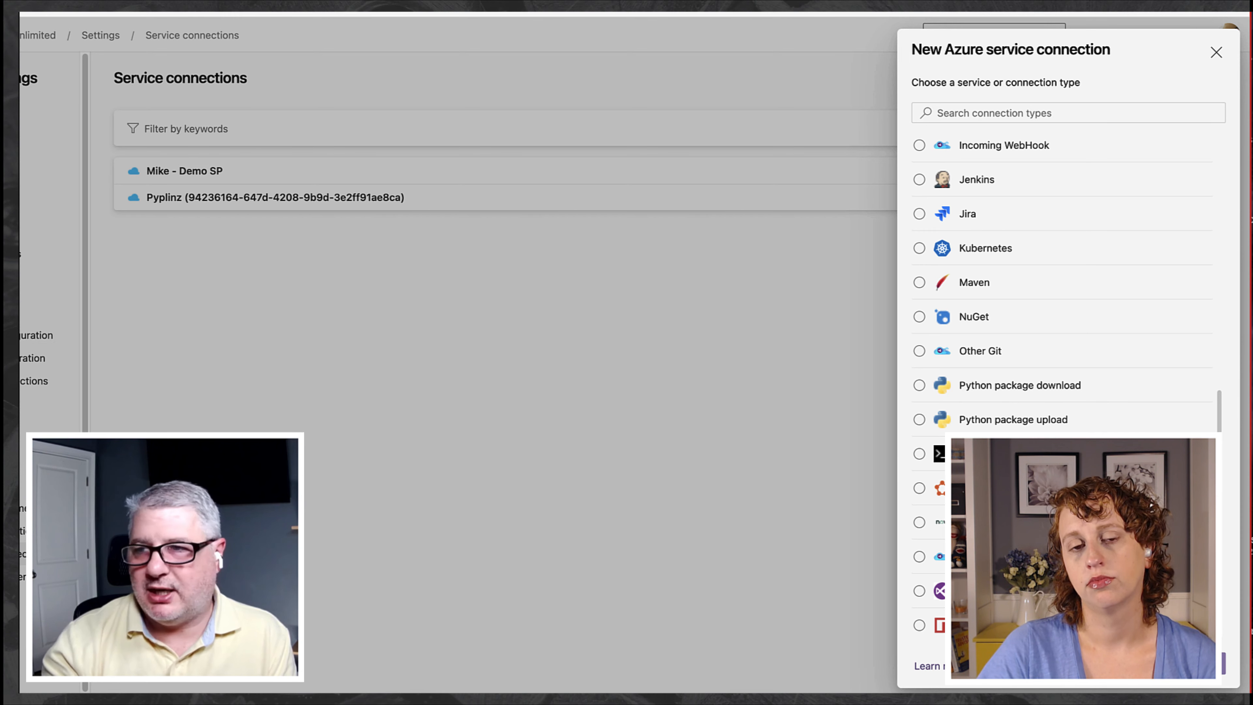
scroll(1062, 390, "up", 10)
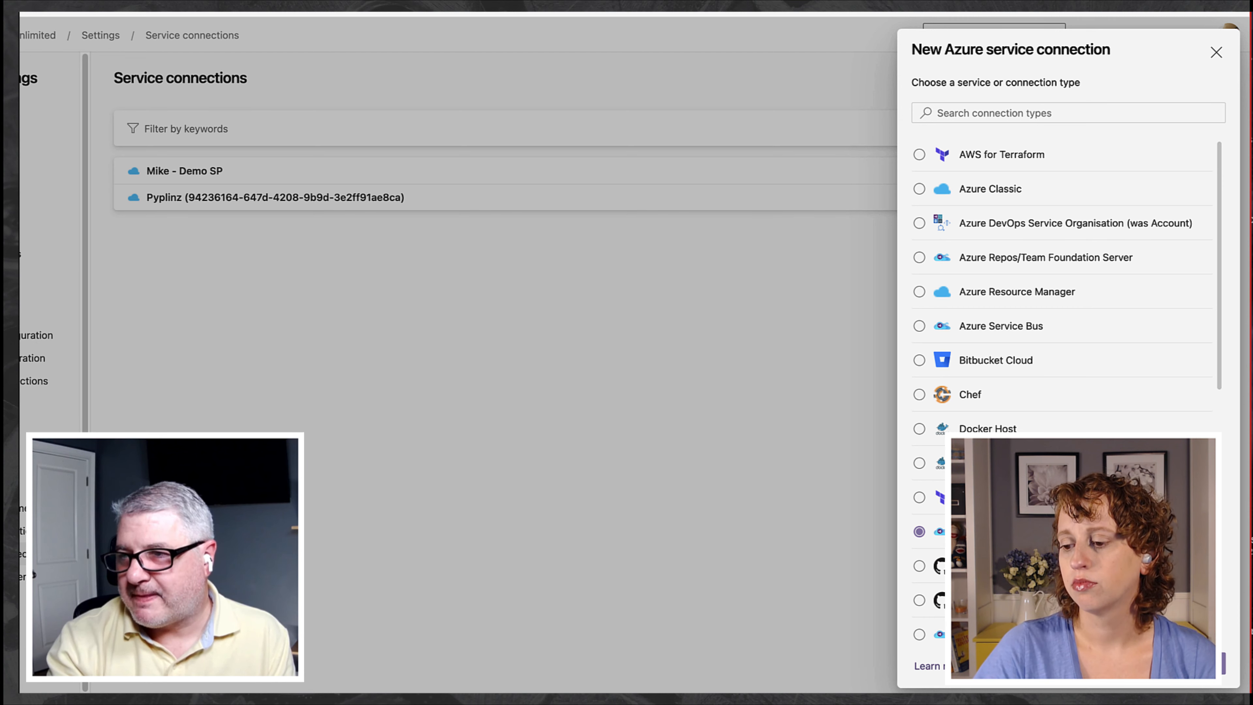
left_click(929, 192)
left_click(1204, 663)
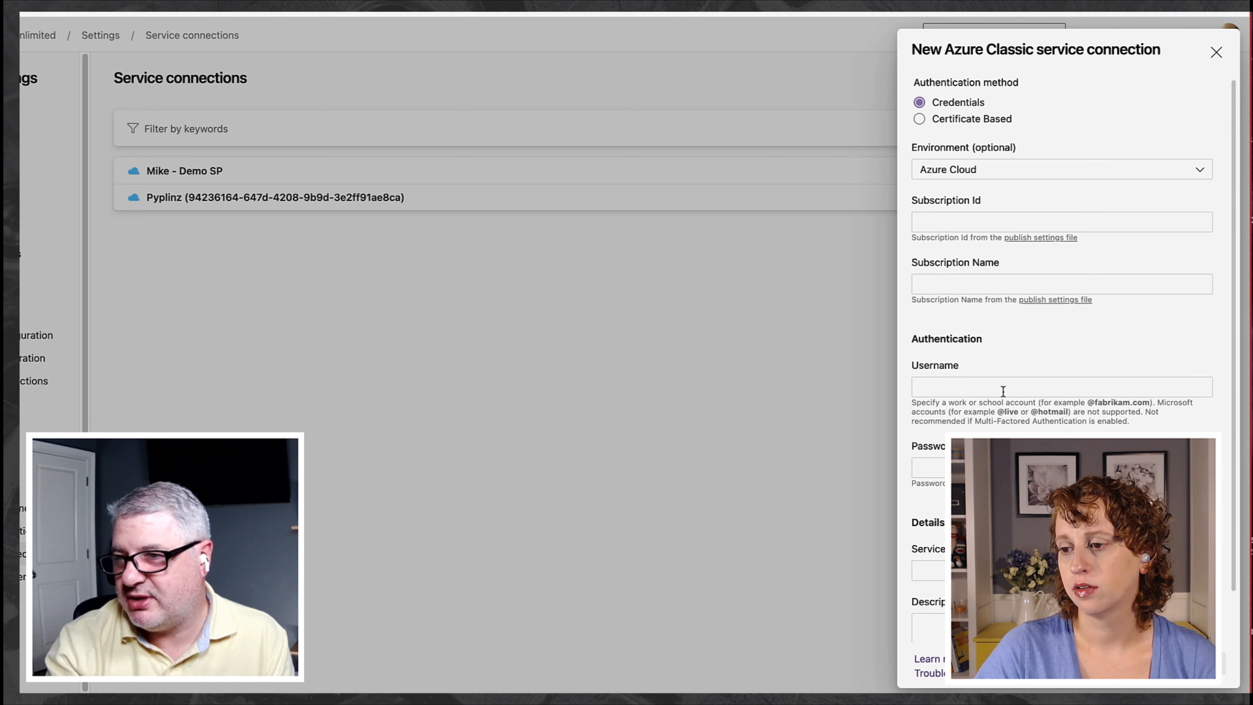
scroll(1060, 345, "down", 2)
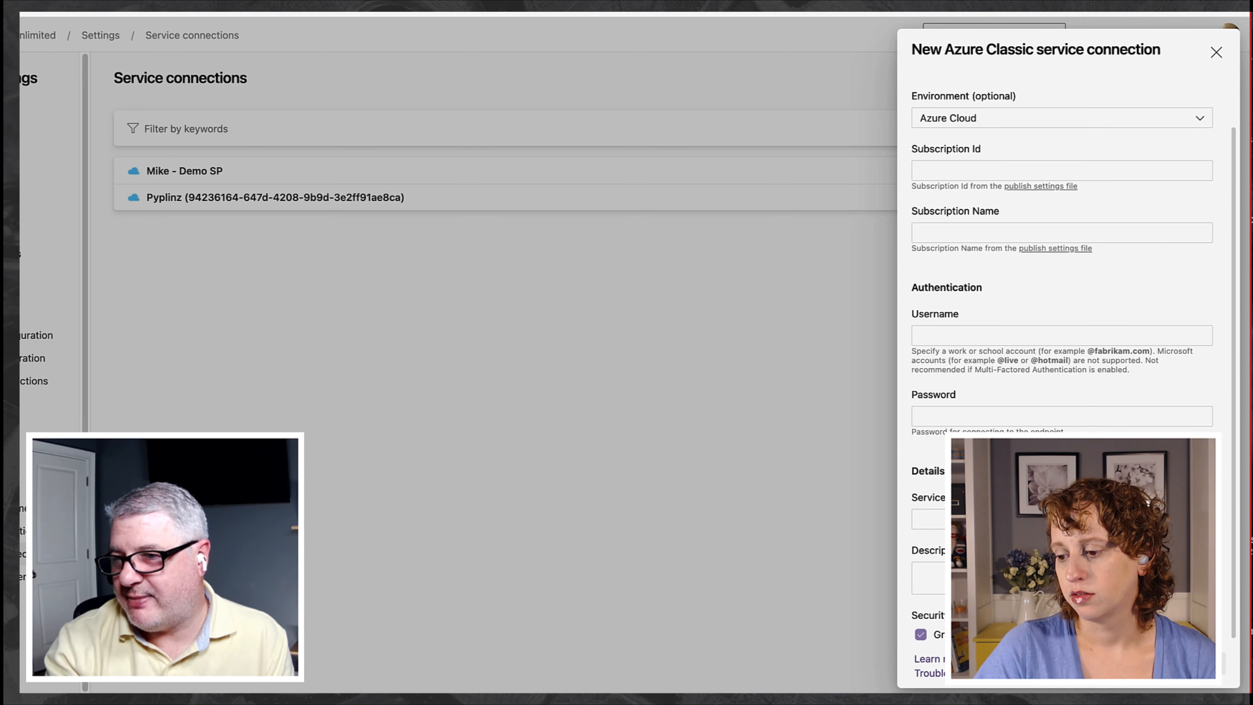
scroll(1060, 346, "up", 2)
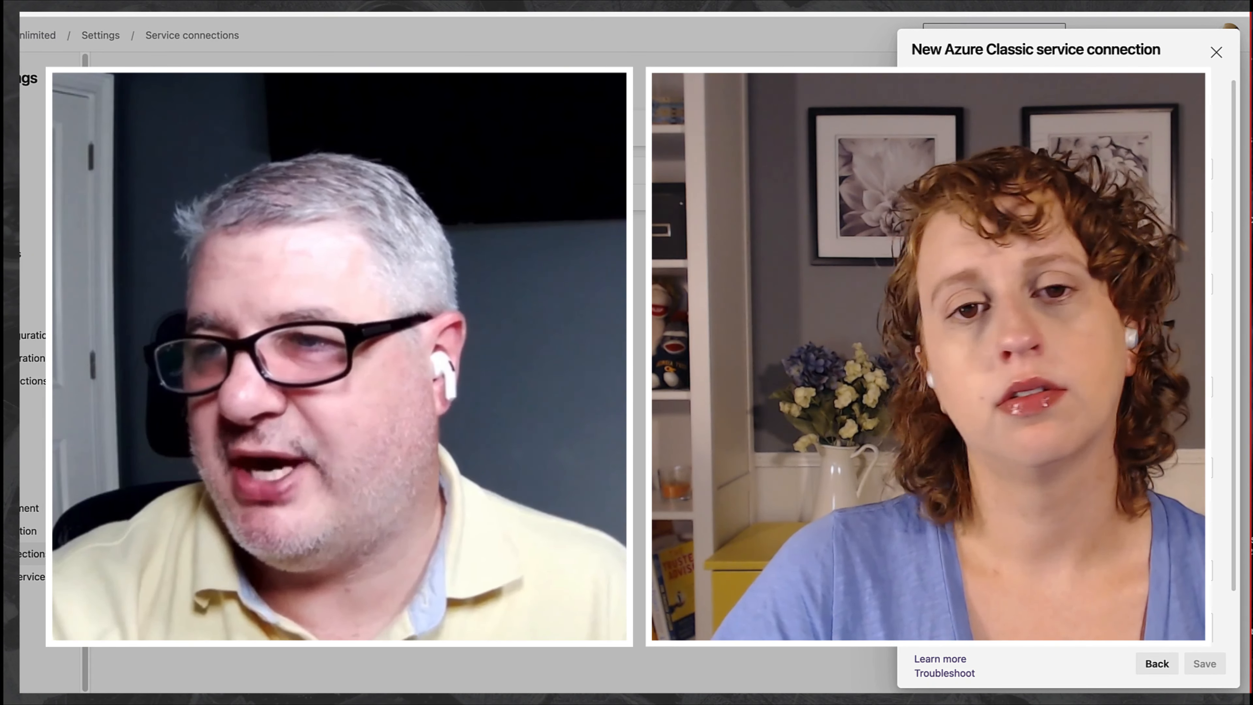
left_click(1157, 663)
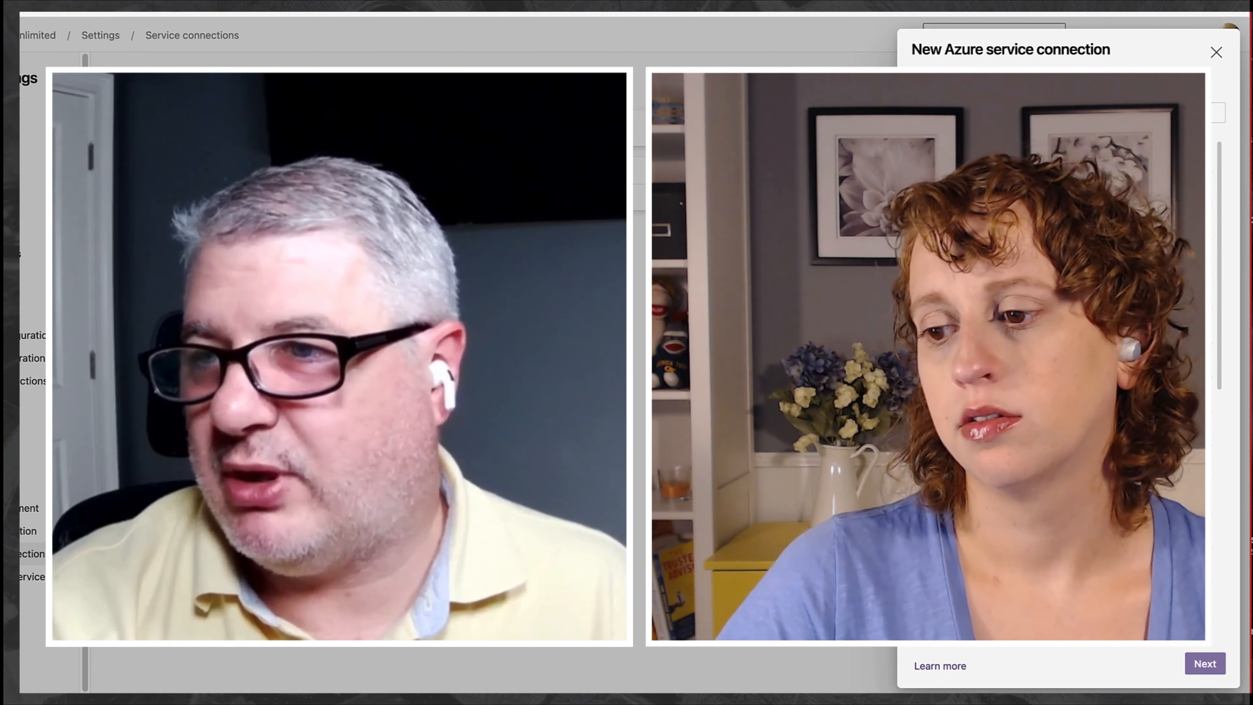